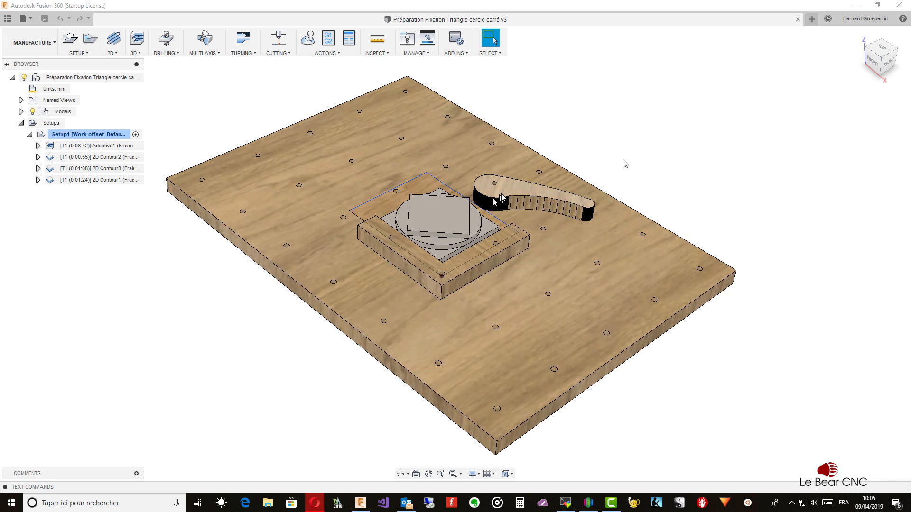
# Create a new design and list the recently used files from My Recent Data
pyautogui.click(813, 20)
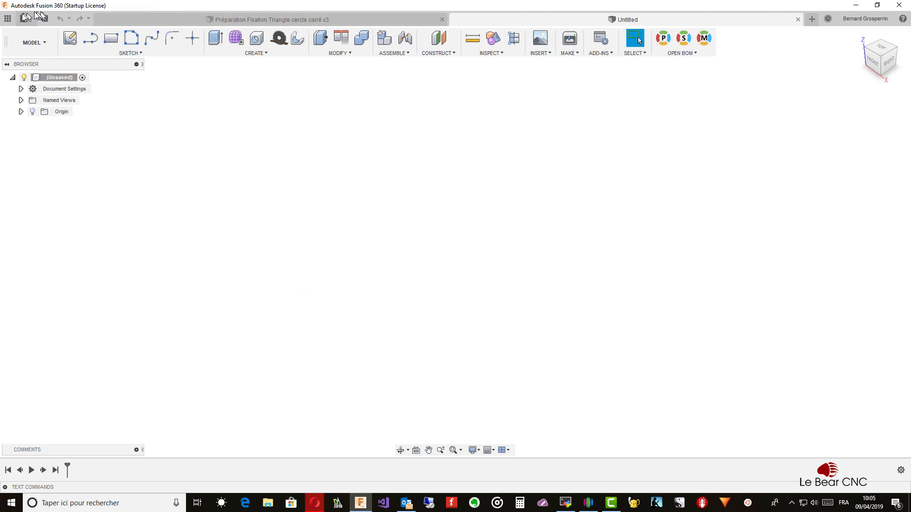
pyautogui.click(8, 18)
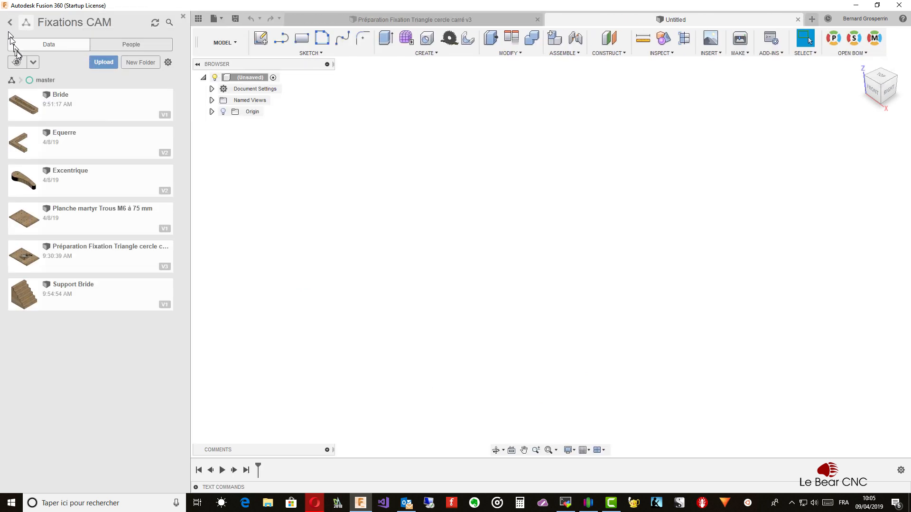
pyautogui.click(9, 23)
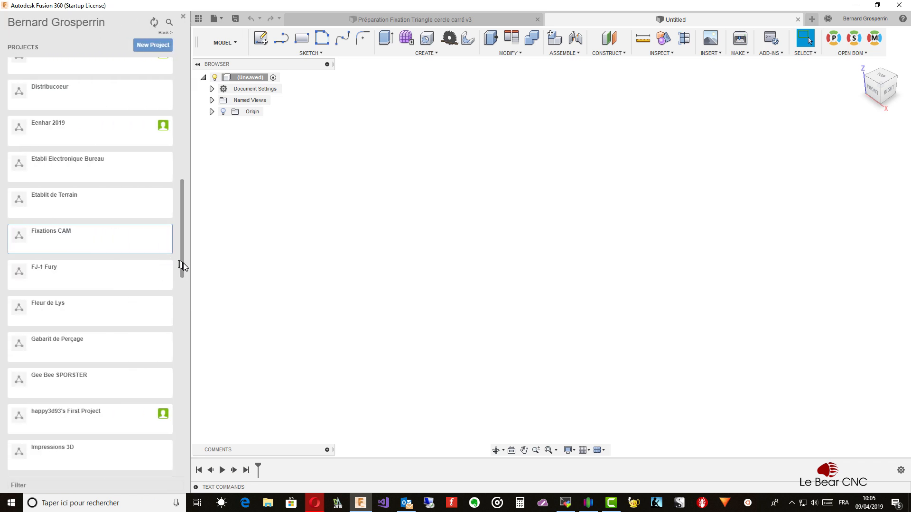
pyautogui.moveTo(183, 263); pyautogui.dragTo(174, 67)
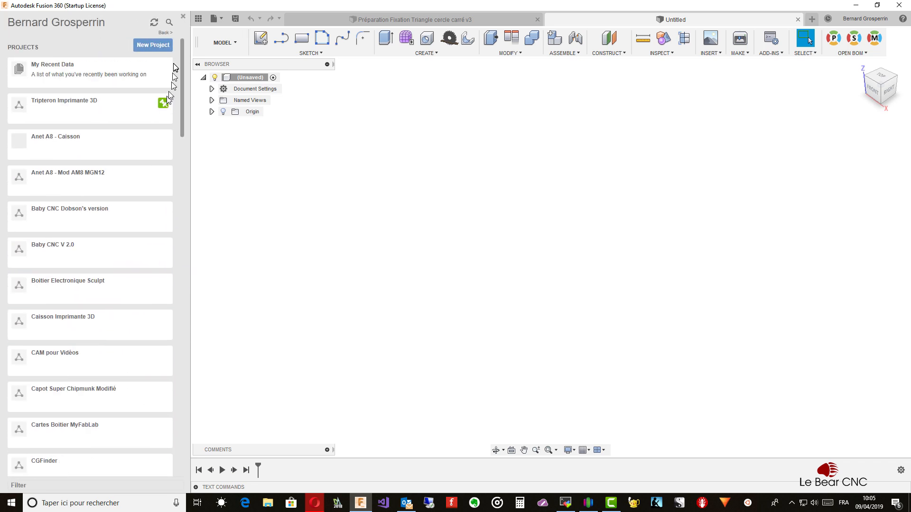
pyautogui.click(111, 76)
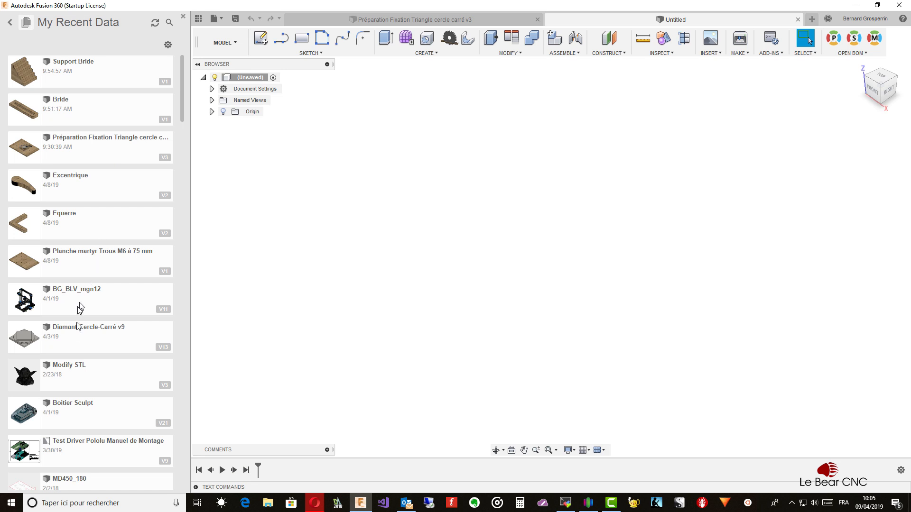
# Open Diamant-Cercle-Carré v9 to examine its part in the Model and Manufacture workspaces, and close it again
pyautogui.doubleClick(75, 338)
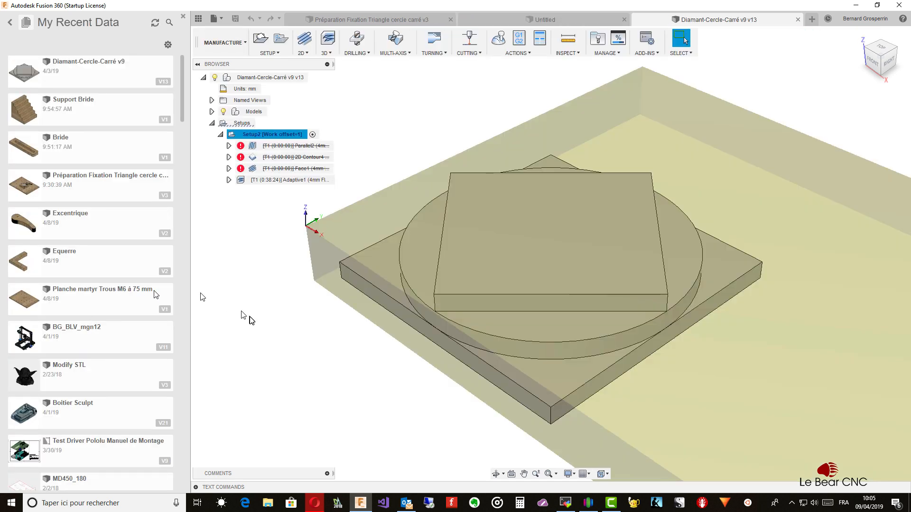
pyautogui.click(224, 42)
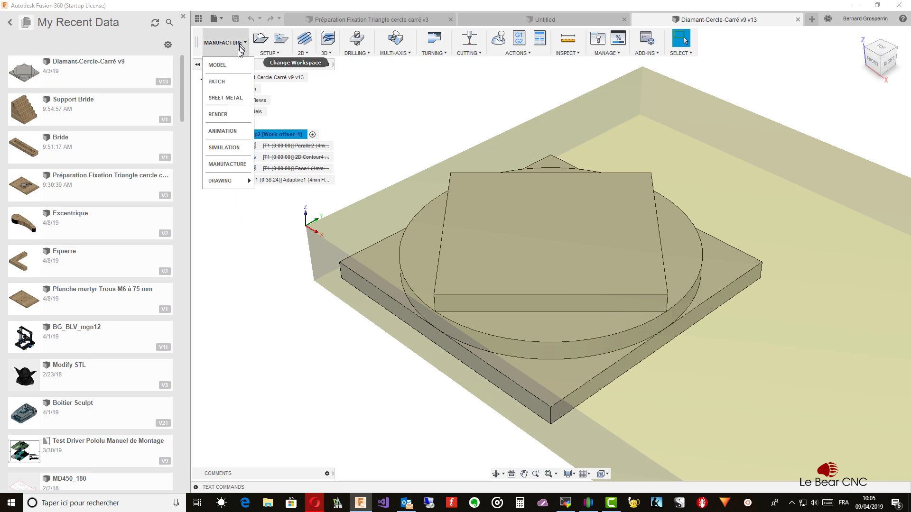
pyautogui.click(231, 66)
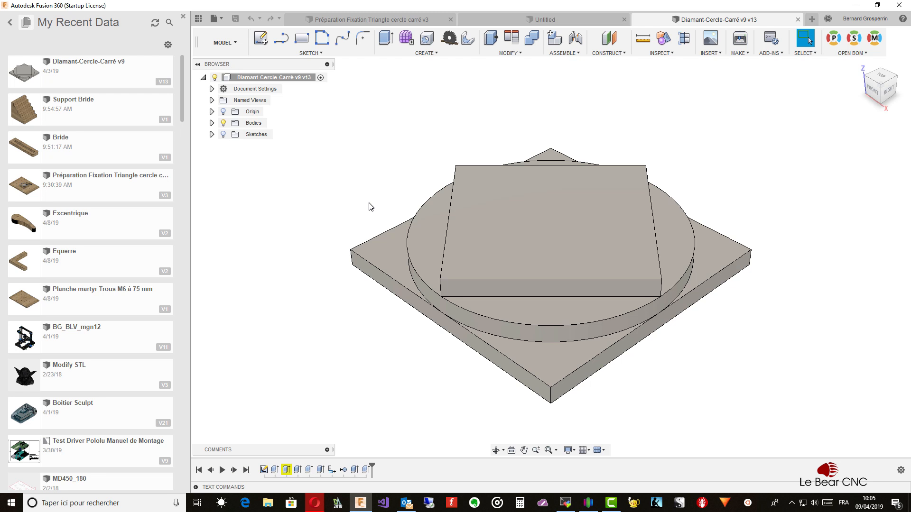
pyautogui.keyDown('shift'); pyautogui.moveTo(375, 217); pyautogui.dragTo(331, 202, button='middle'); pyautogui.keyUp('shift')
pyautogui.click(236, 43)
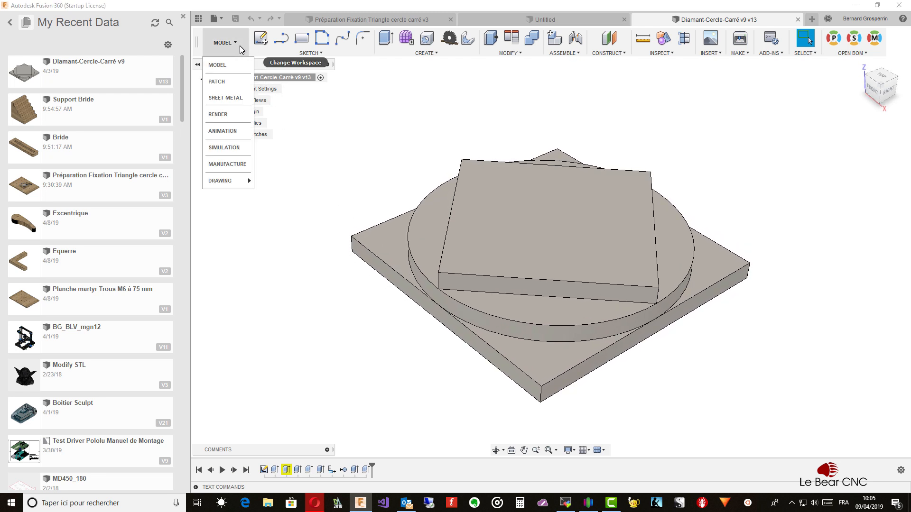
pyautogui.click(243, 164)
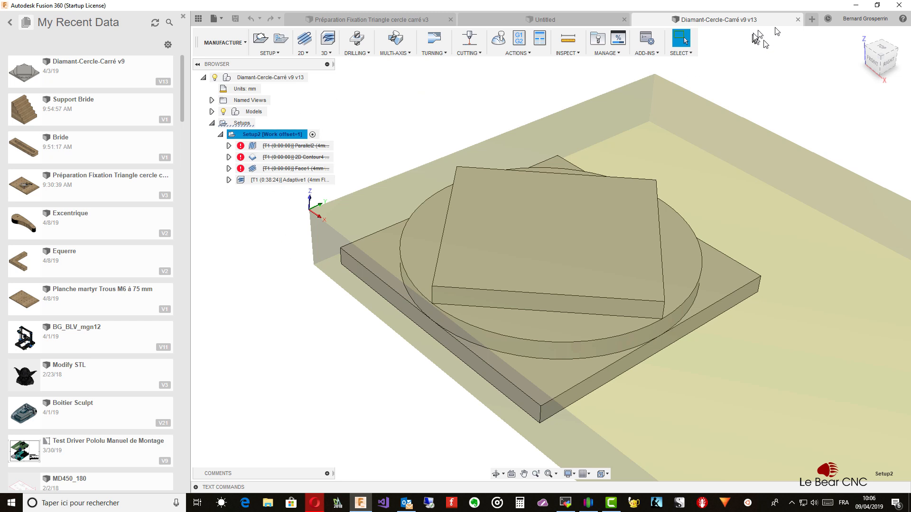
pyautogui.click(798, 19)
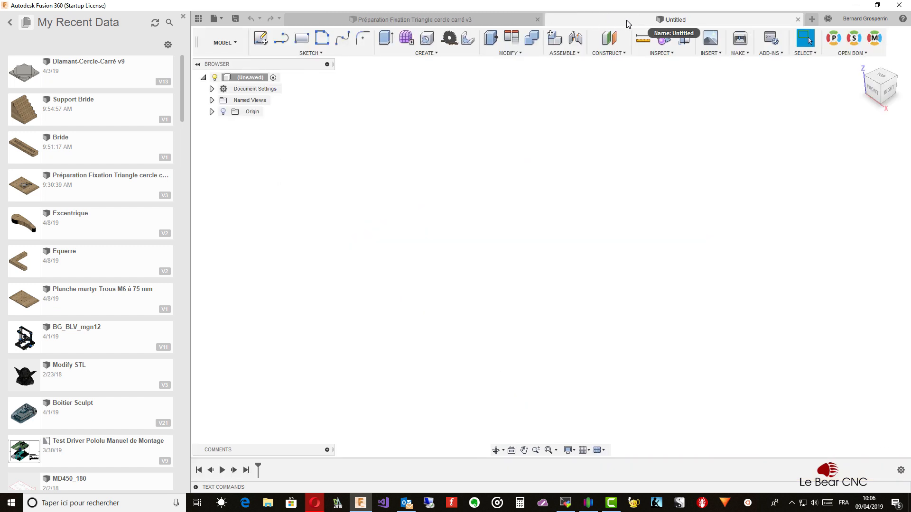
# Try to insert Diamant-Cercle-Carré v9 into the unsaved design
pyautogui.rightClick(160, 79)
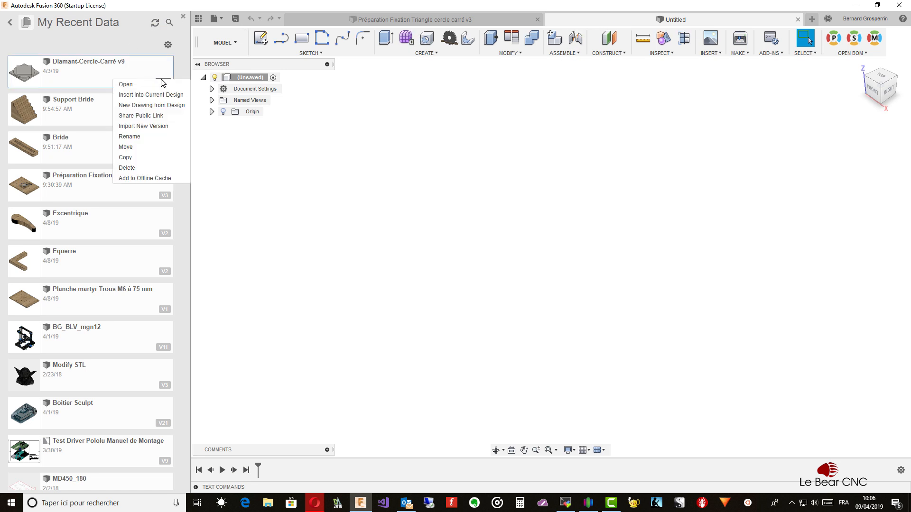
pyautogui.click(162, 97)
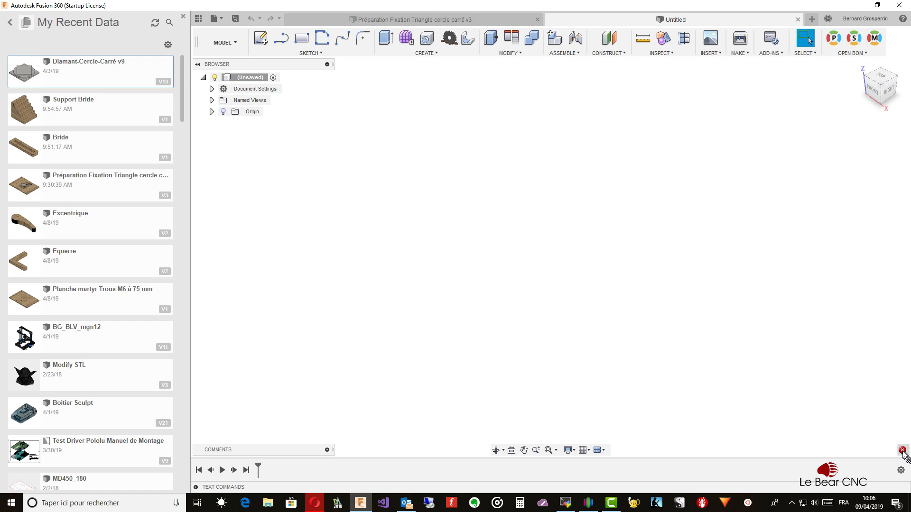
pyautogui.moveTo(902, 451)
# Save the empty design as "Fixations CAM" in the master branch of the CAM pour Vidéos project
pyautogui.click(219, 22)
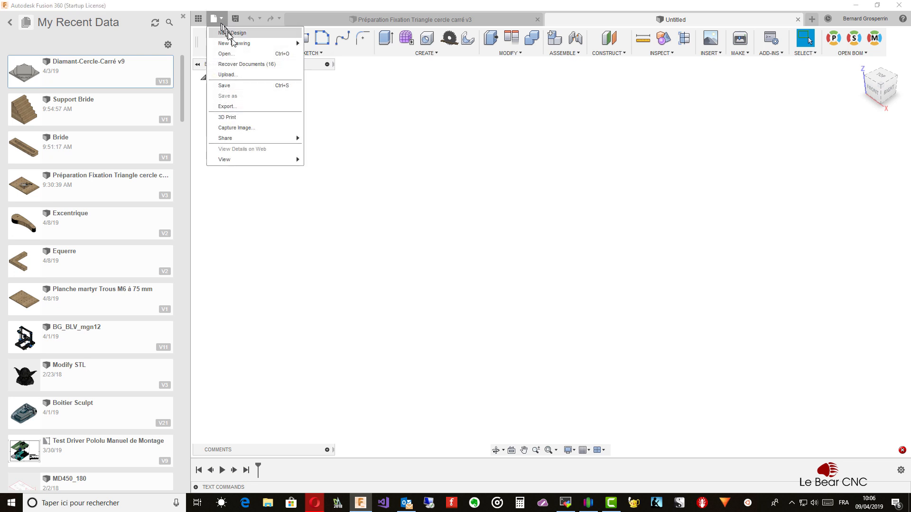
pyautogui.click(239, 87)
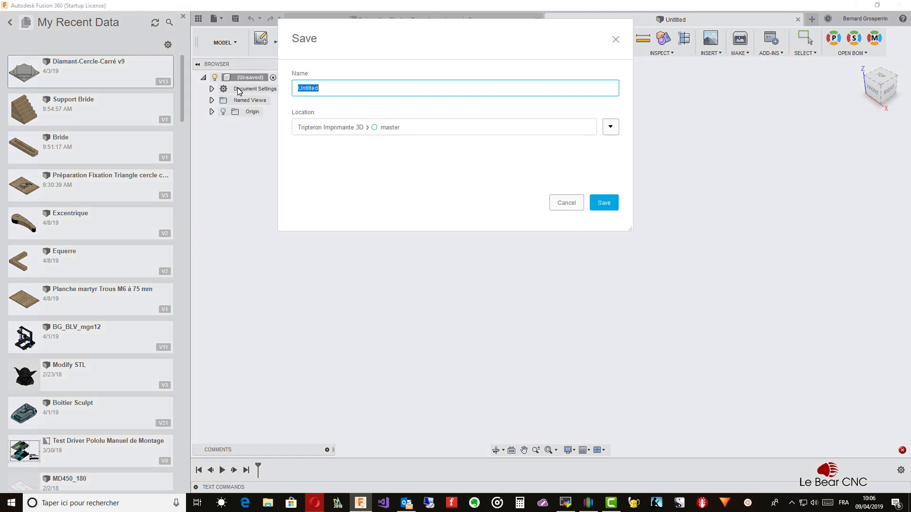
pyautogui.click(610, 128)
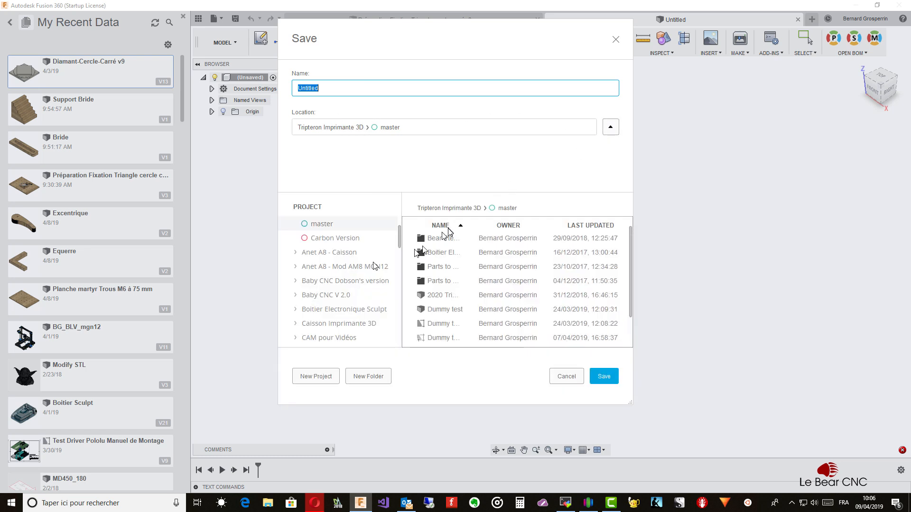
pyautogui.scroll(-3, 348, 298)
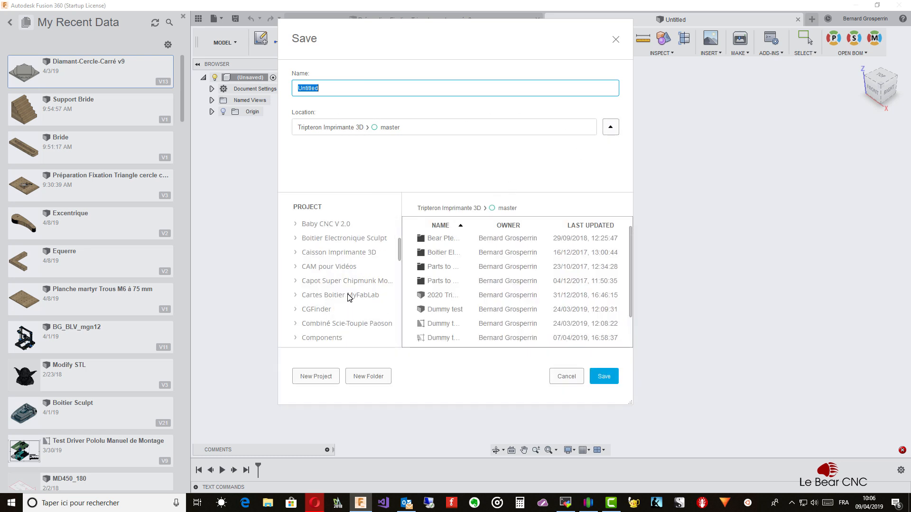
pyautogui.click(341, 266)
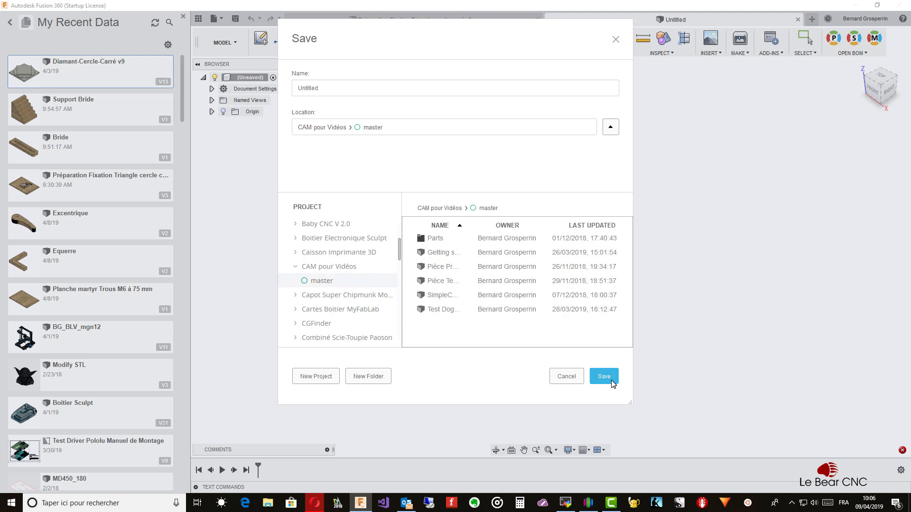
pyautogui.click(394, 90)
pyautogui.hotkey('ctrl', 'a')
pyautogui.write('F')
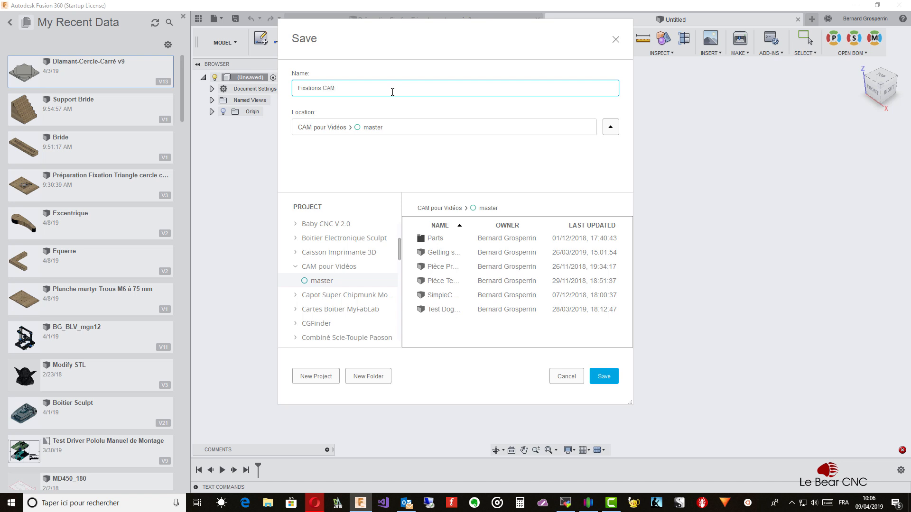
pyautogui.click(602, 376)
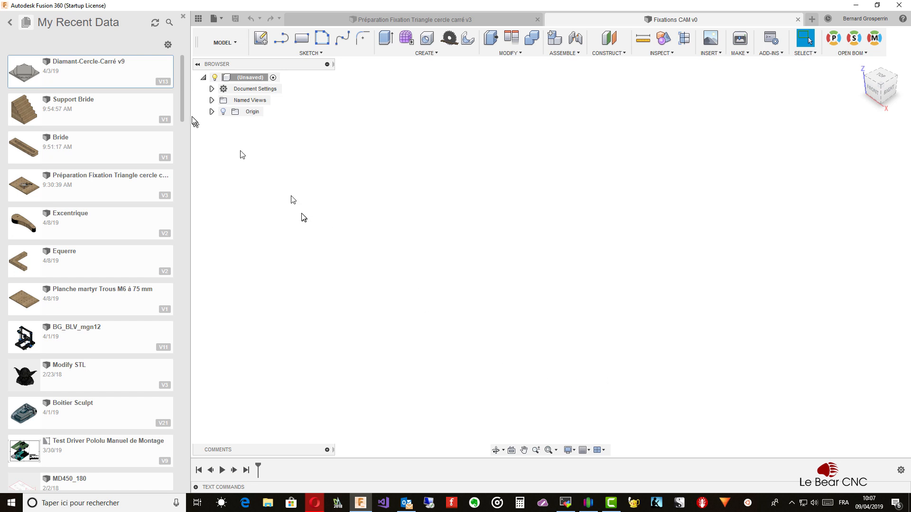
# Insert Diamant-Cercle-Carré v9 into the Fixations CAM design and accept its default position
pyautogui.rightClick(147, 74)
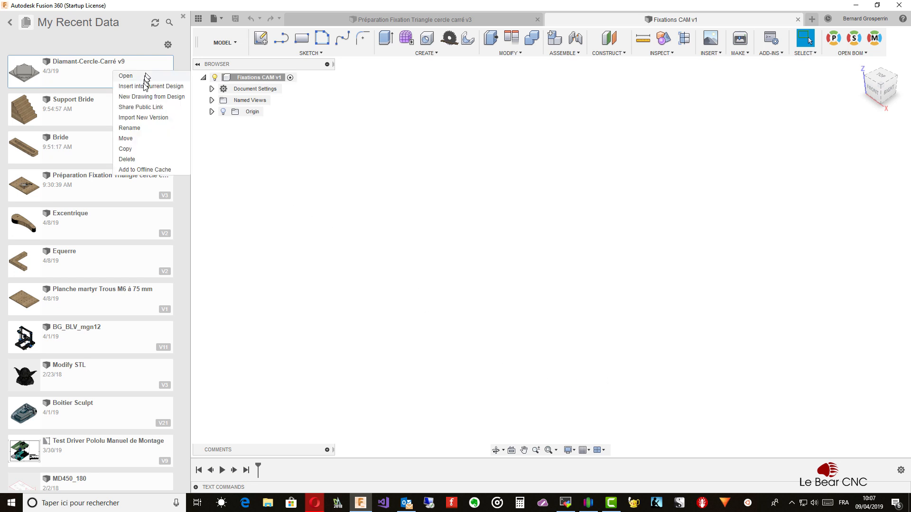
pyautogui.click(147, 86)
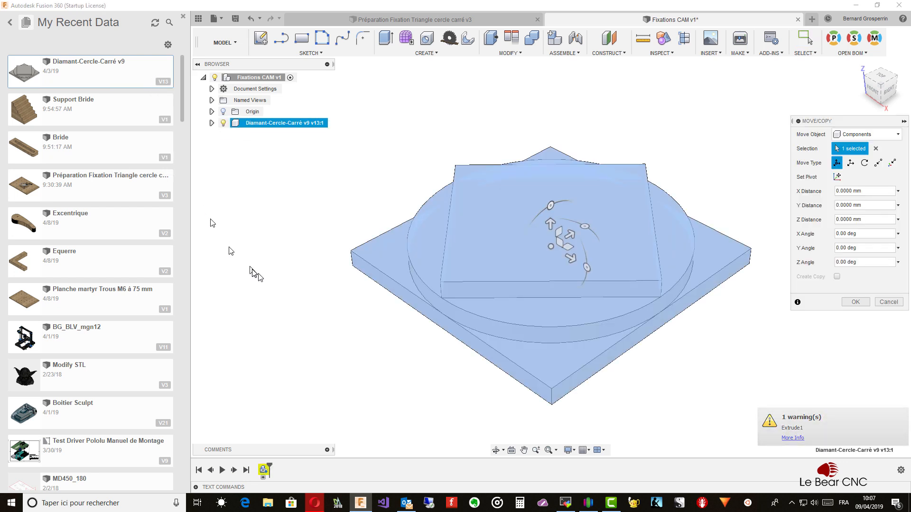
pyautogui.click(857, 302)
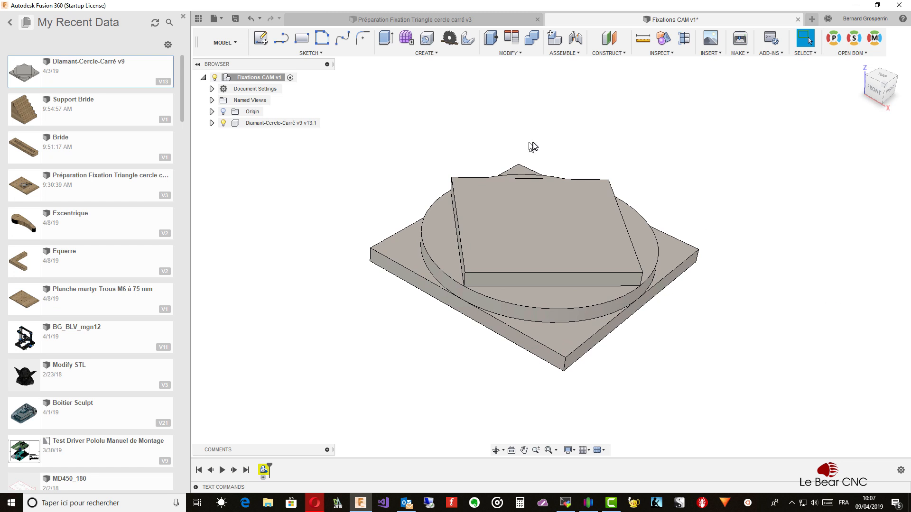
# Examine the fixture designs stored in the Fixations CAM project
pyautogui.click(10, 23)
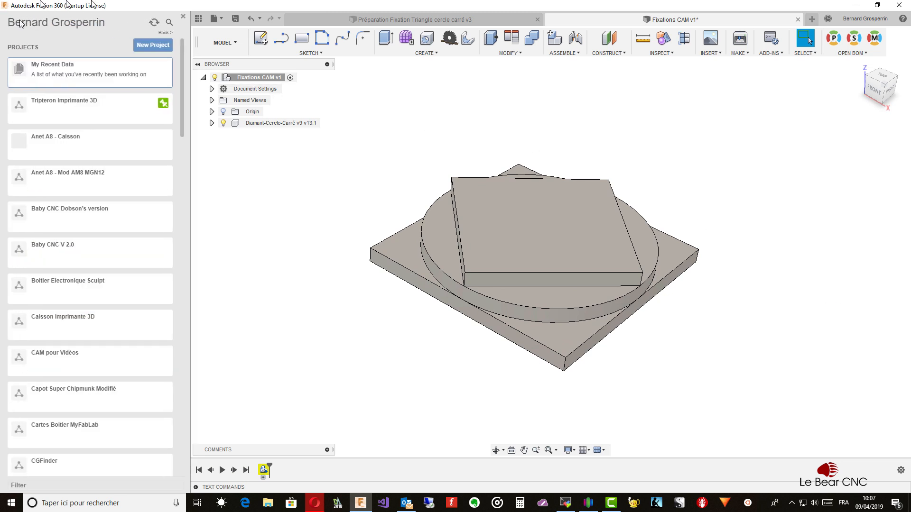
pyautogui.moveTo(180, 124); pyautogui.dragTo(183, 264)
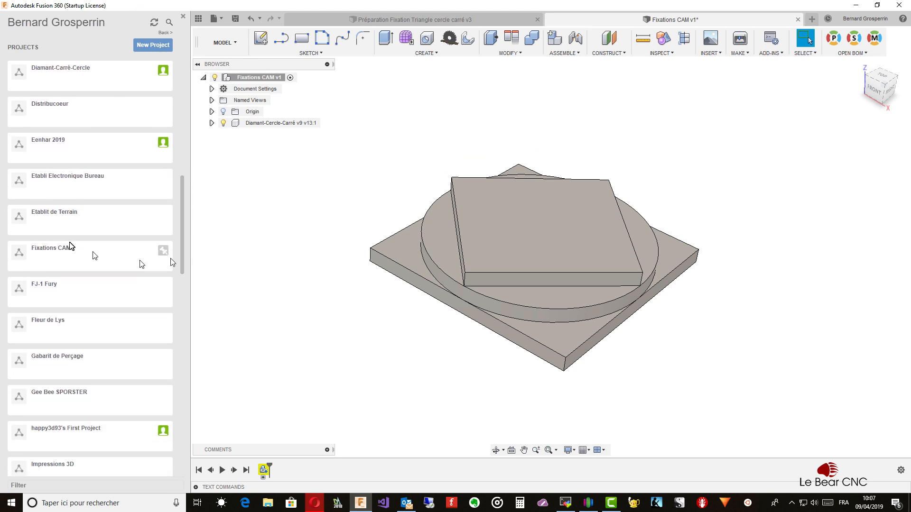
pyautogui.click(53, 256)
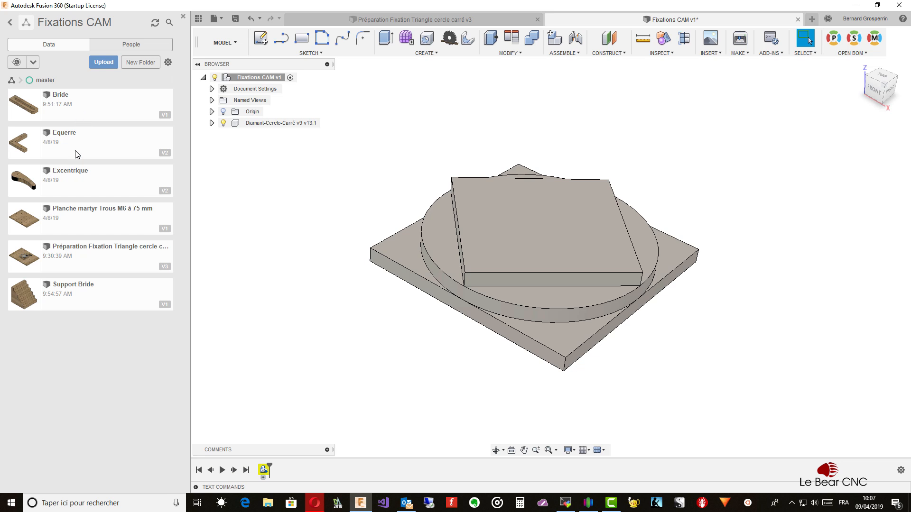
# Look through the Workholding folder of the CAM Samples for ready-made vises and clamps
pyautogui.click(10, 23)
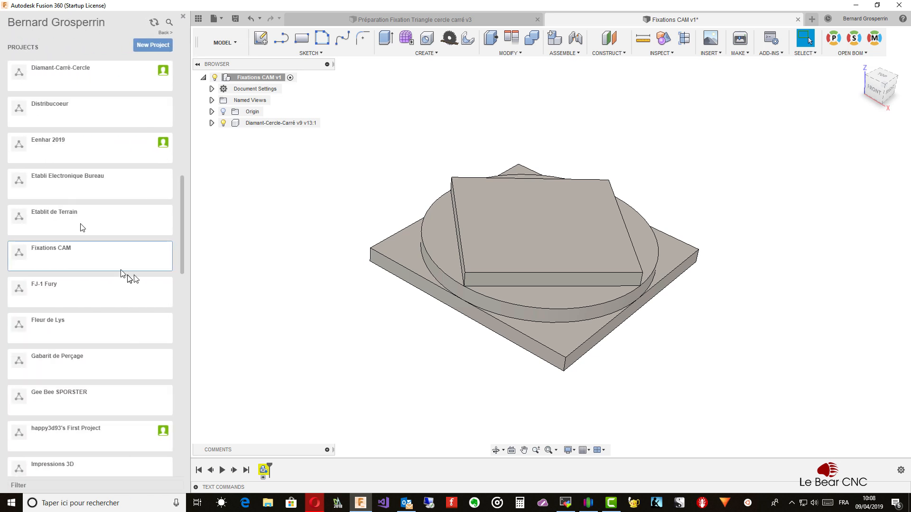
pyautogui.moveTo(183, 268); pyautogui.dragTo(179, 475)
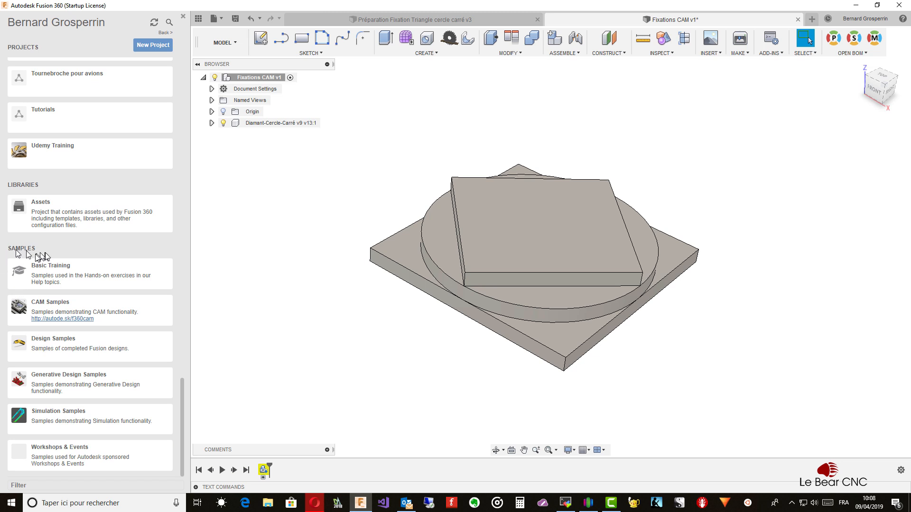
pyautogui.click(60, 313)
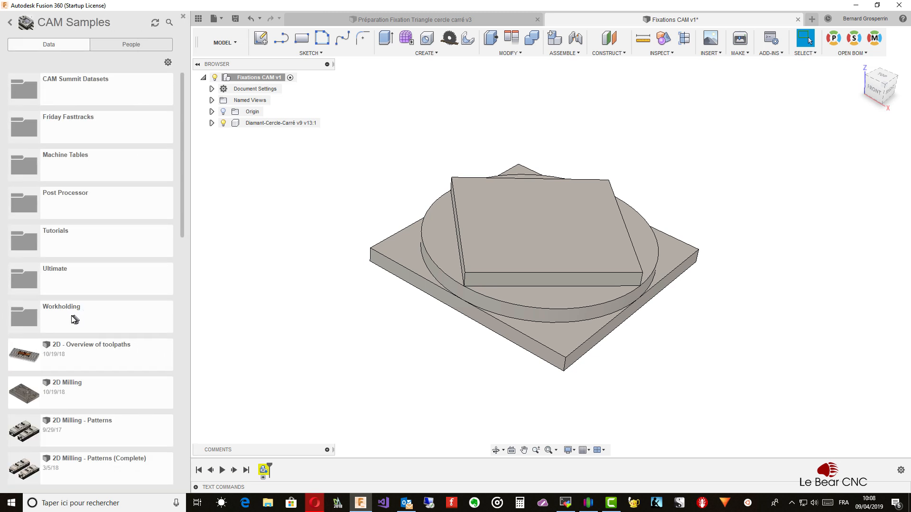
pyautogui.click(72, 320)
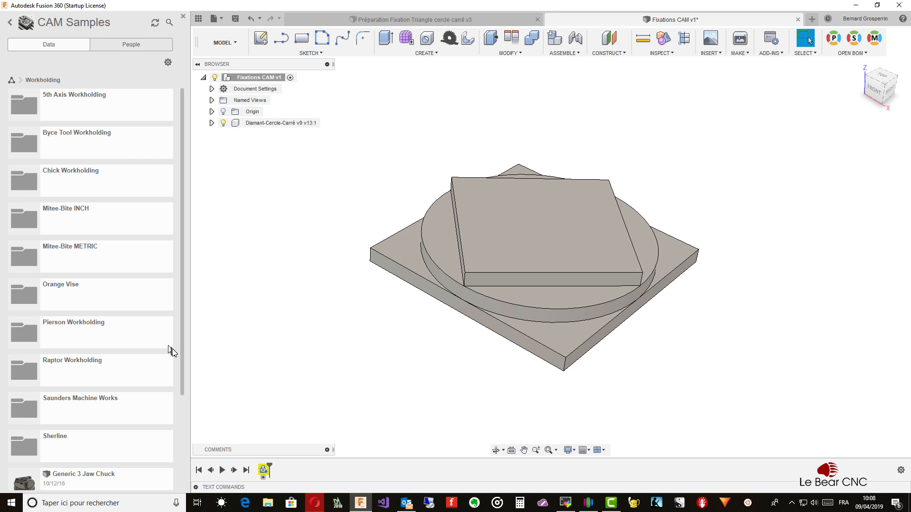
pyautogui.moveTo(183, 366); pyautogui.dragTo(174, 449)
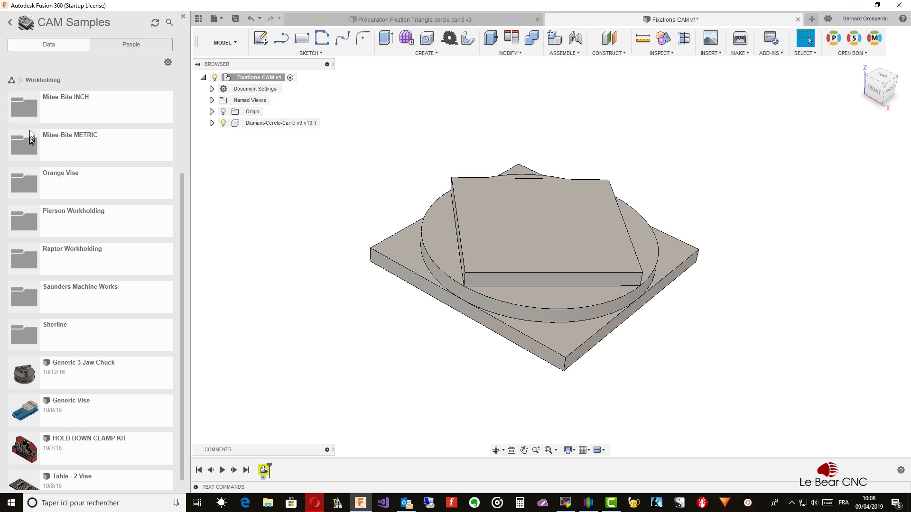
pyautogui.click(11, 24)
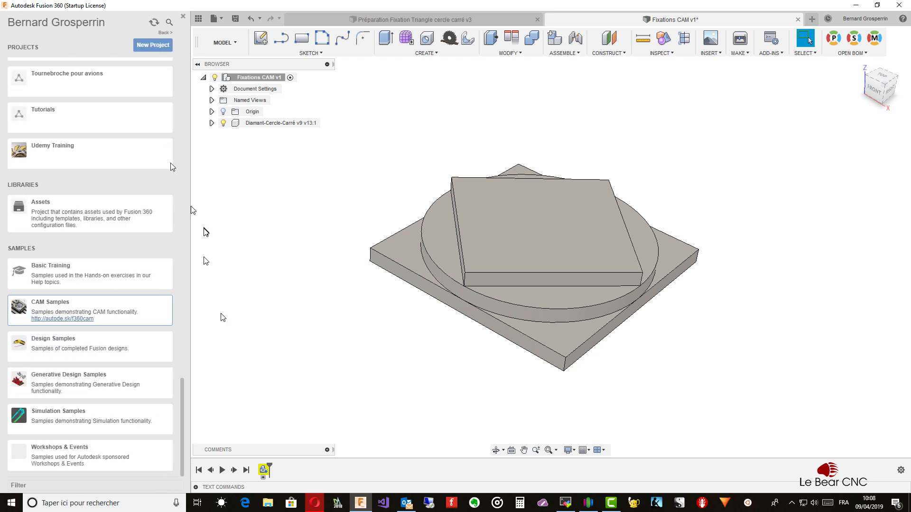
# Insert Planche martyr Trous M6 à 75 mm from the Fixations CAM project into the current design and accept its default position
pyautogui.moveTo(184, 416); pyautogui.dragTo(215, 224)
pyautogui.click(44, 237)
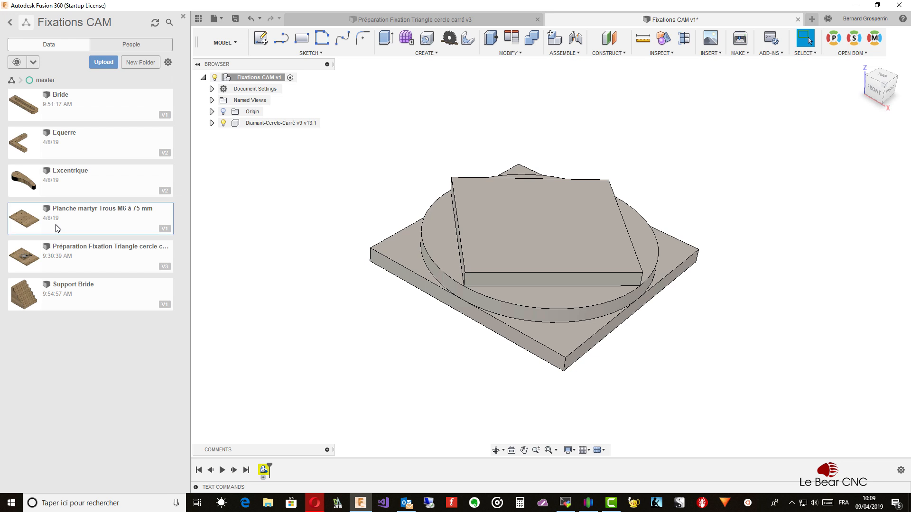
pyautogui.rightClick(57, 229)
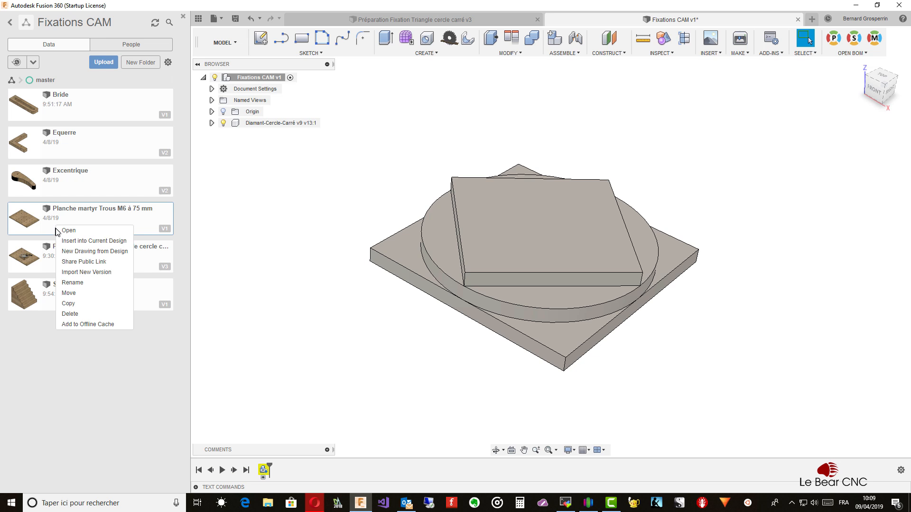
pyautogui.click(74, 244)
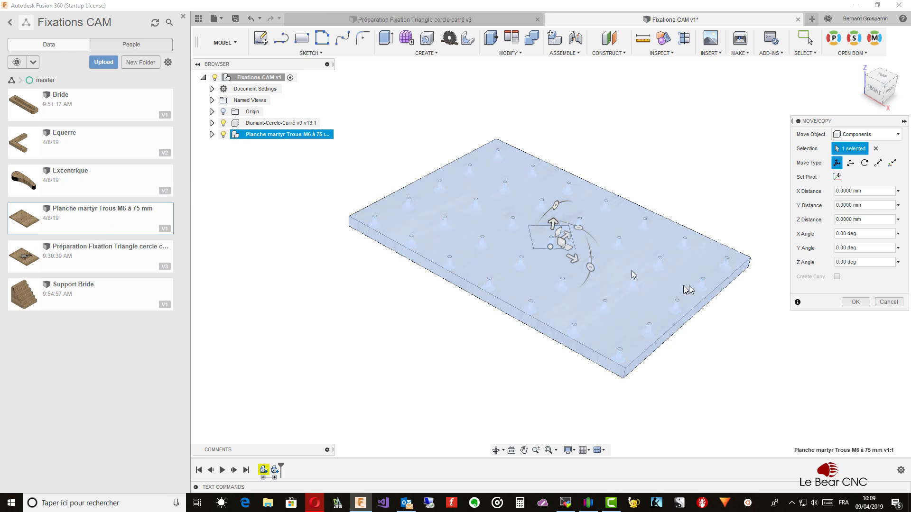
pyautogui.click(855, 302)
# Examine the spoilboard's hole grid from above and the threaded inserts on its underside
pyautogui.keyDown('shift'); pyautogui.moveTo(854, 306); pyautogui.dragTo(661, 319, button='middle'); pyautogui.keyUp('shift')
pyautogui.scroll(2, 654, 318)
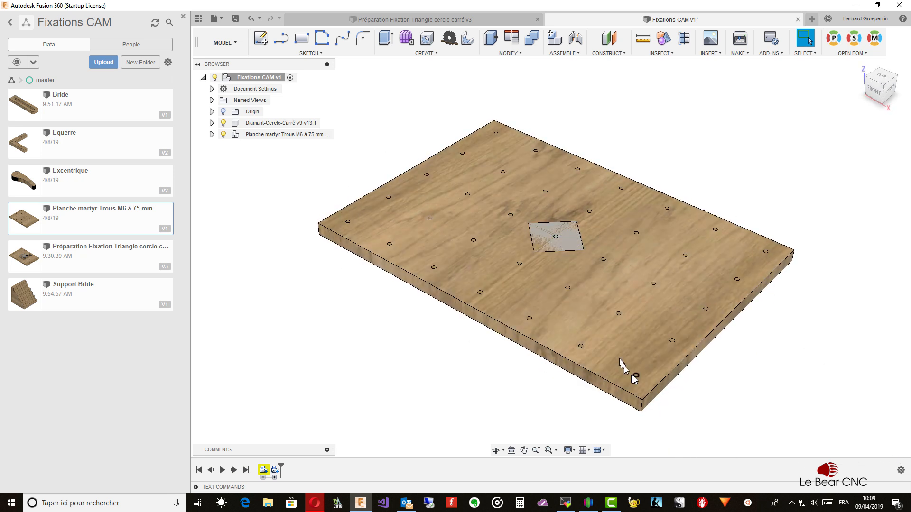
pyautogui.scroll(1, 635, 377)
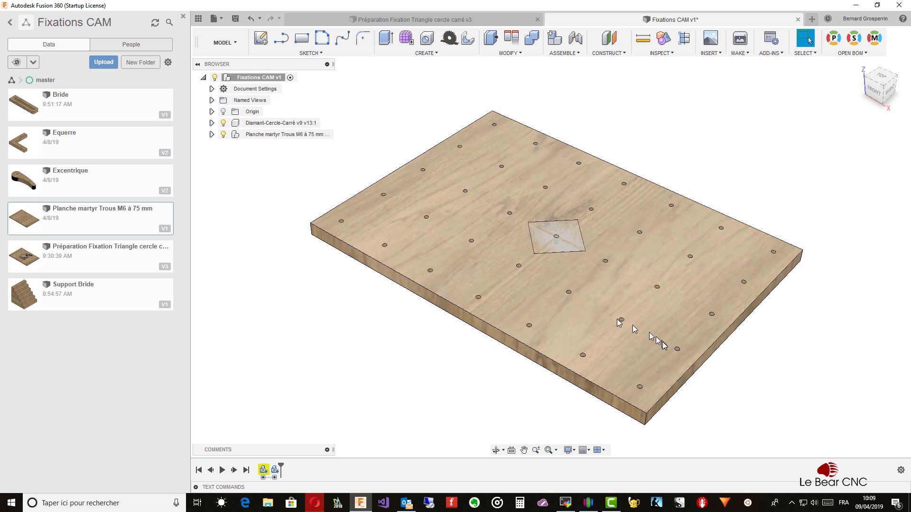
pyautogui.keyDown('shift'); pyautogui.moveTo(649, 332); pyautogui.dragTo(442, 197, button='middle'); pyautogui.keyUp('shift')
pyautogui.scroll(5, 441, 197)
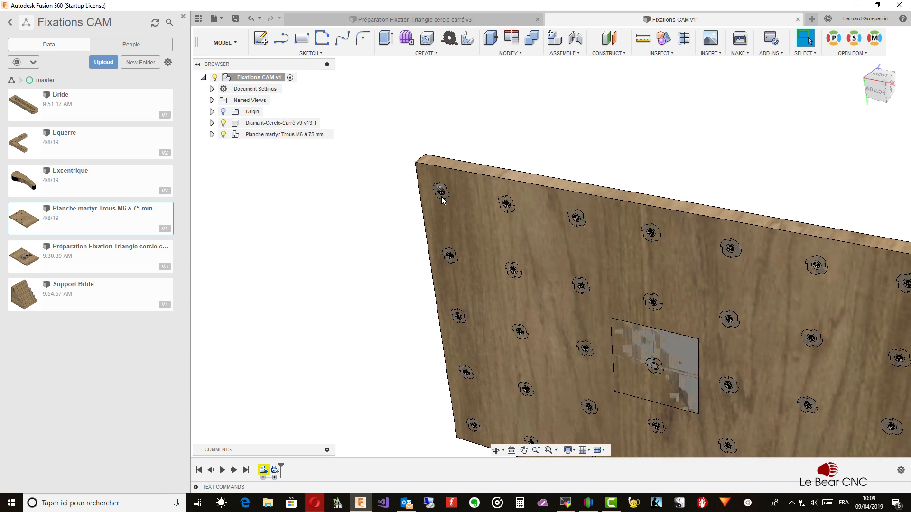
pyautogui.hscroll(3, 441, 197)
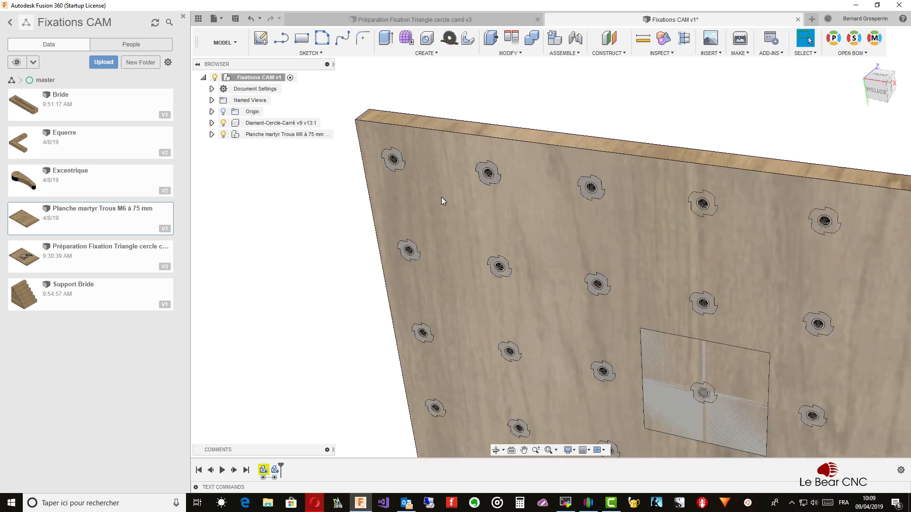
pyautogui.scroll(-6, 441, 198)
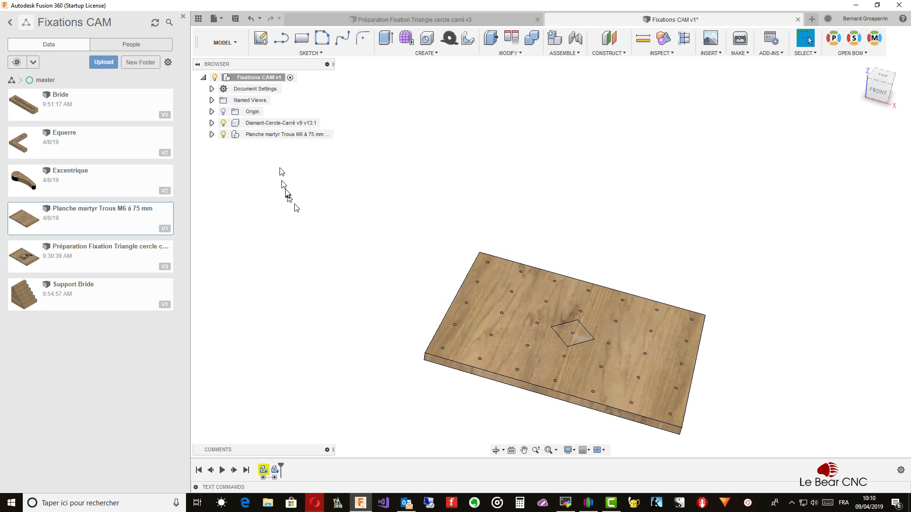
# Raise the Diamant-Cercle-Carré component about 122 mm along Z so it sits above the spoilboard
pyautogui.click(269, 124)
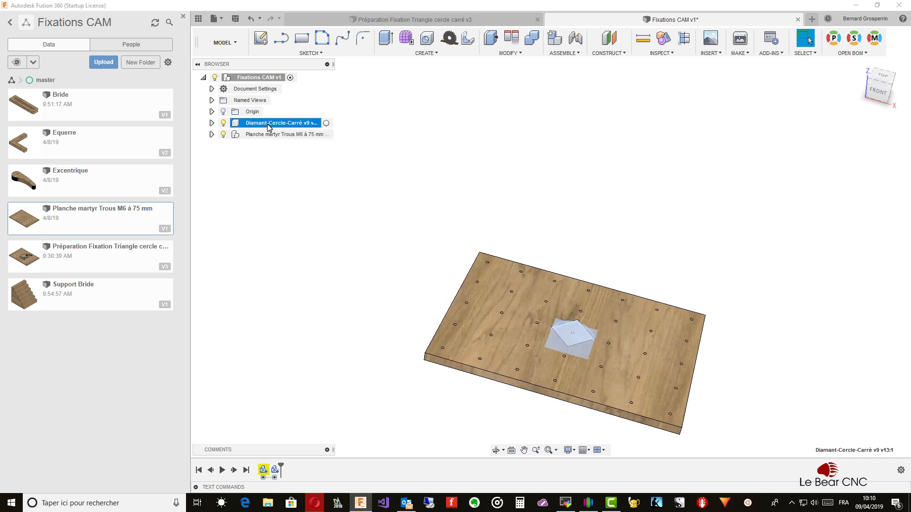
pyautogui.rightClick(268, 127)
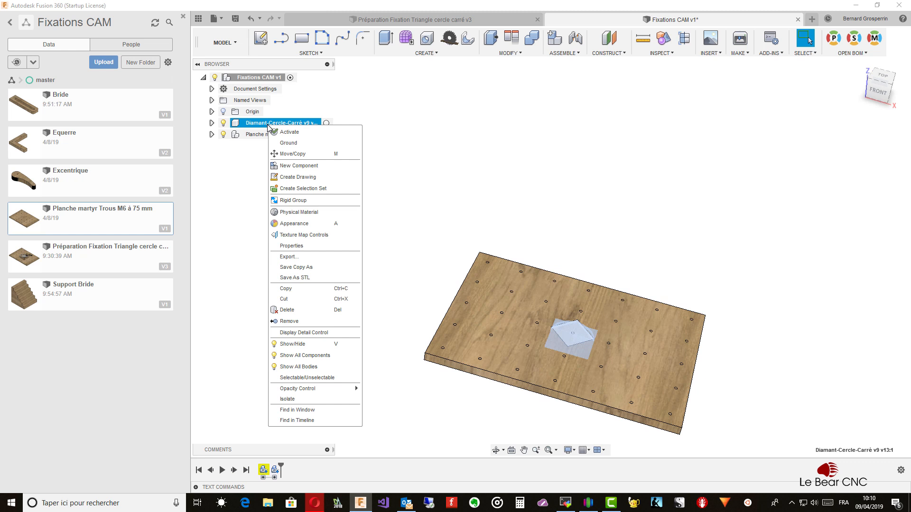
pyautogui.click(292, 155)
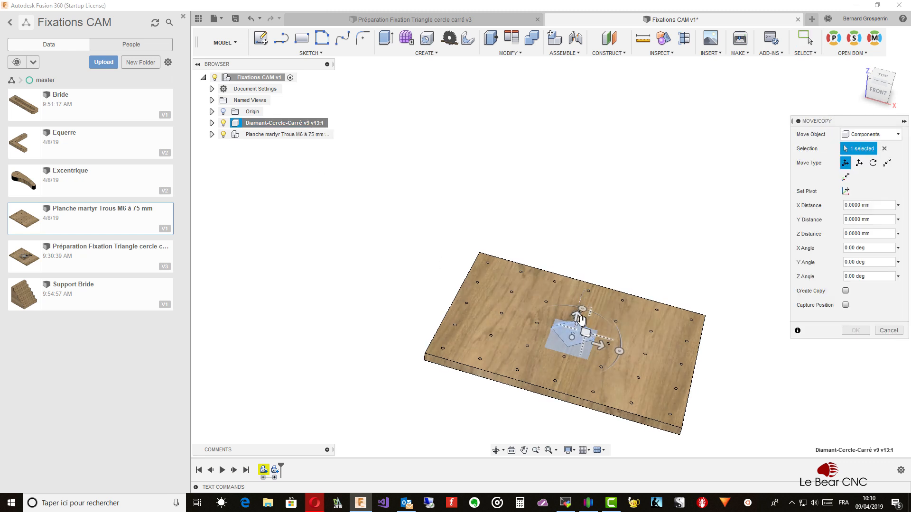
pyautogui.moveTo(577, 315); pyautogui.dragTo(593, 274)
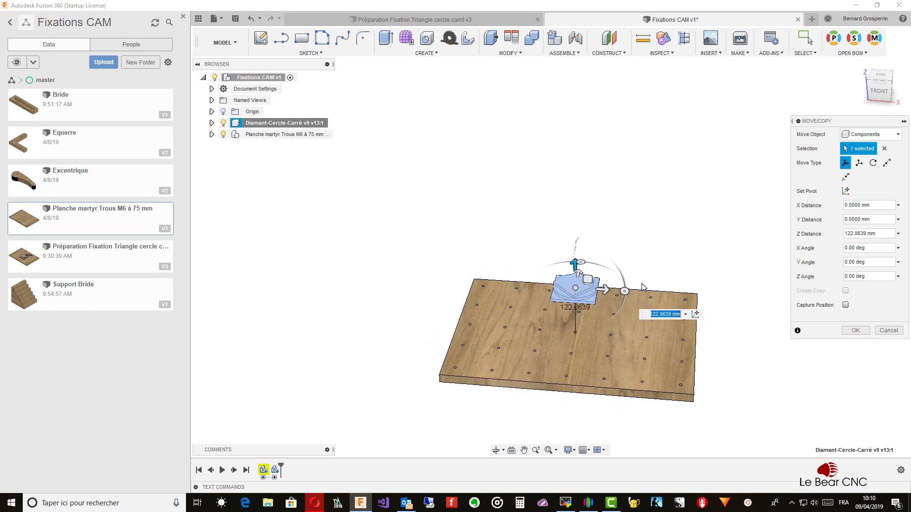
pyautogui.click(850, 332)
pyautogui.keyDown('shift'); pyautogui.moveTo(684, 235); pyautogui.dragTo(467, 257, button='middle'); pyautogui.keyUp('shift')
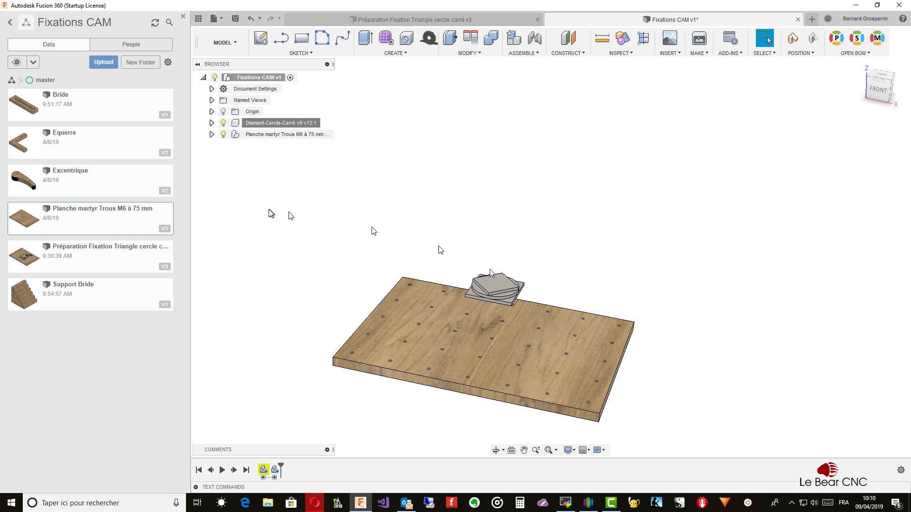
# Shift the Diamant-Cercle-Carré component about 131 mm in X and about -55 mm in Y over the spoilboard
pyautogui.rightClick(262, 127)
pyautogui.click(289, 150)
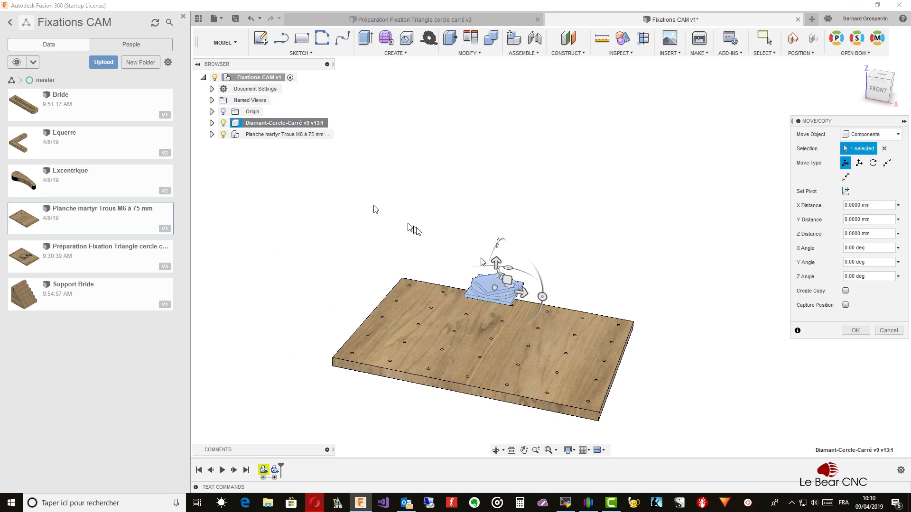
pyautogui.moveTo(522, 295); pyautogui.dragTo(591, 317)
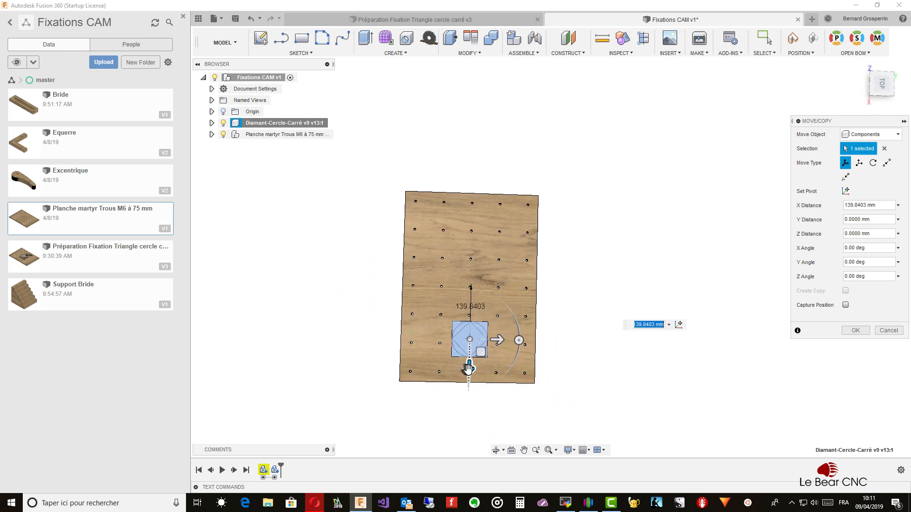
pyautogui.moveTo(469, 368); pyautogui.dragTo(470, 364)
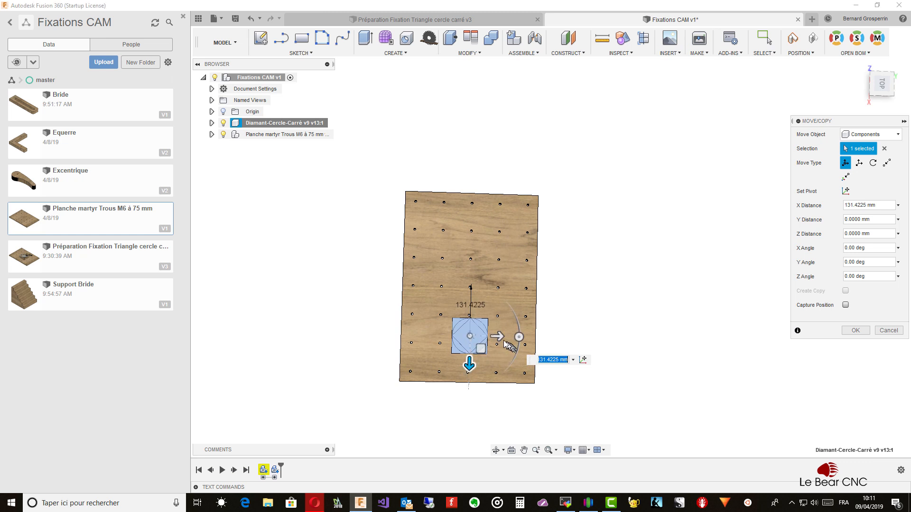
pyautogui.moveTo(500, 337); pyautogui.dragTo(478, 336)
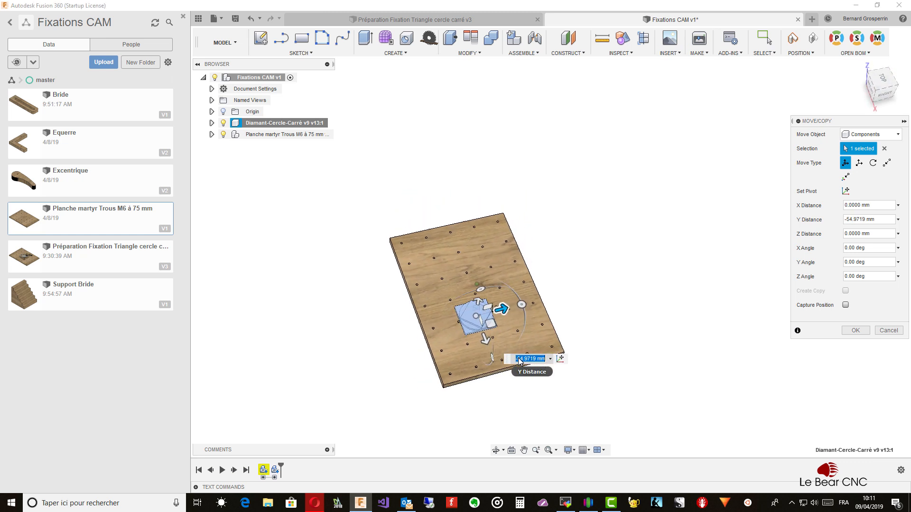
pyautogui.click(854, 331)
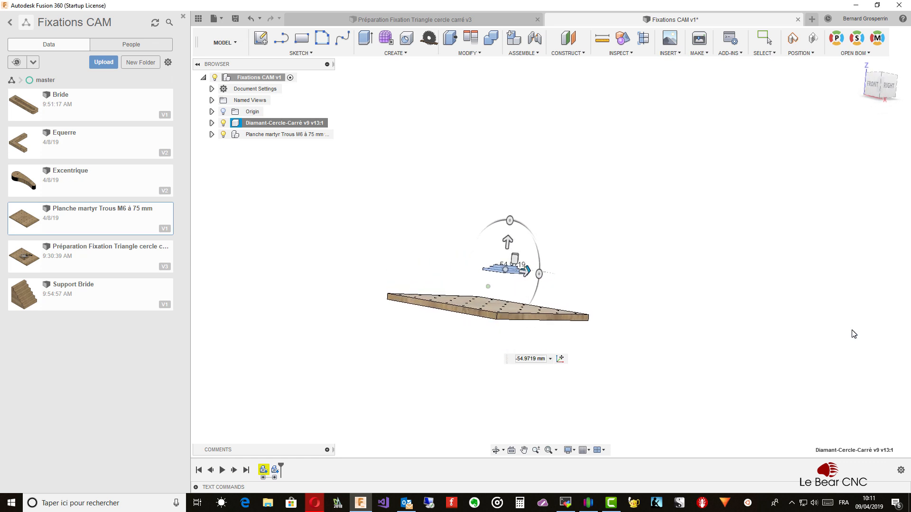
# Align the bottom face of the Diamant-Cercle-Carré component to the top face of the spoilboard
pyautogui.click(471, 39)
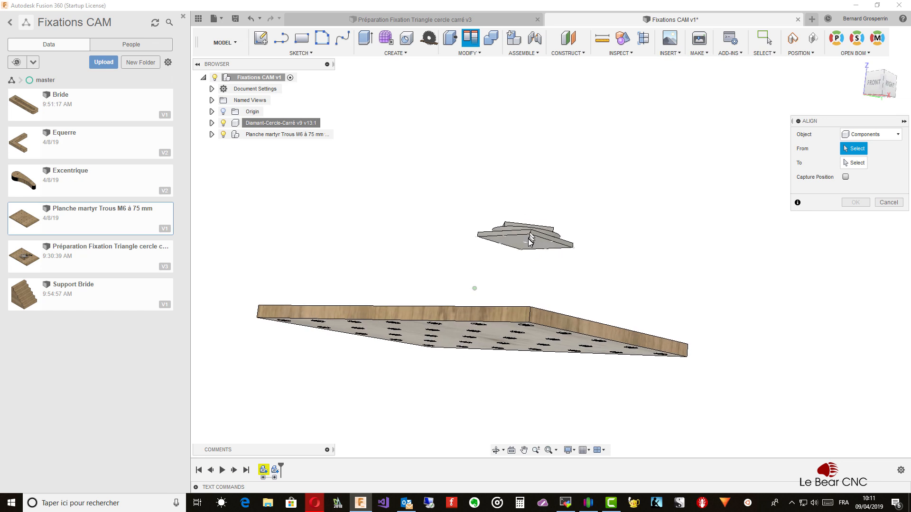
pyautogui.keyDown('shift'); pyautogui.moveTo(529, 251); pyautogui.dragTo(535, 224, button='middle'); pyautogui.keyUp('shift')
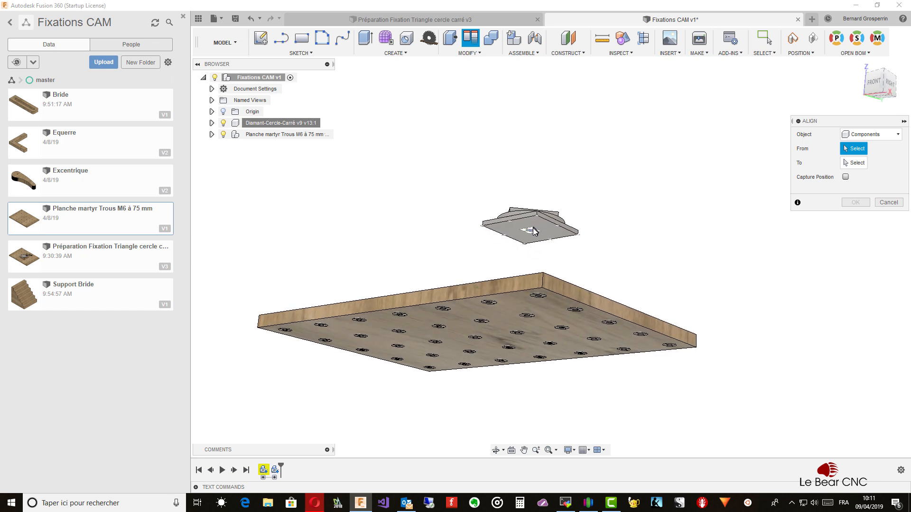
pyautogui.click(533, 229)
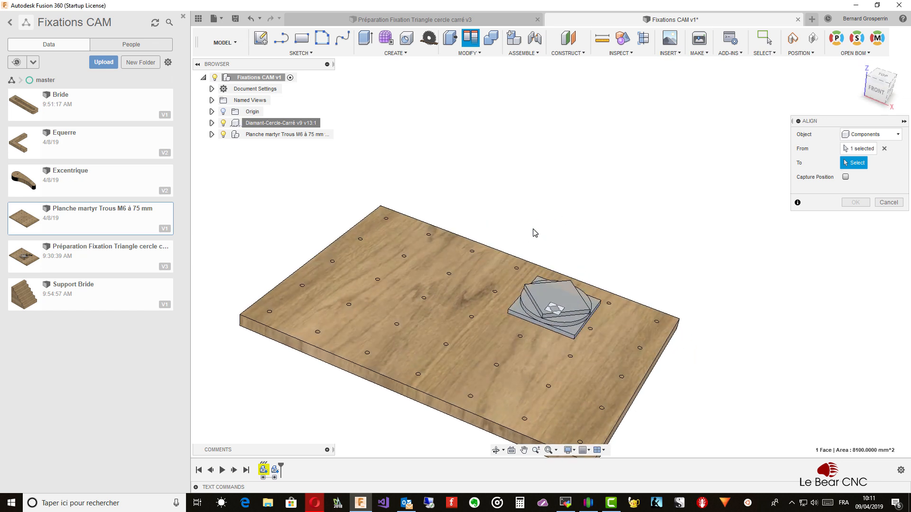
pyautogui.click(558, 394)
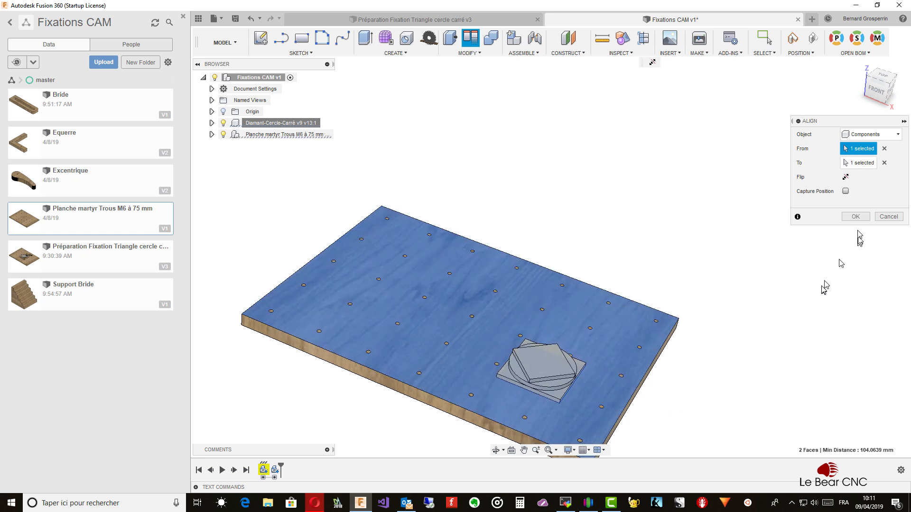
pyautogui.click(856, 217)
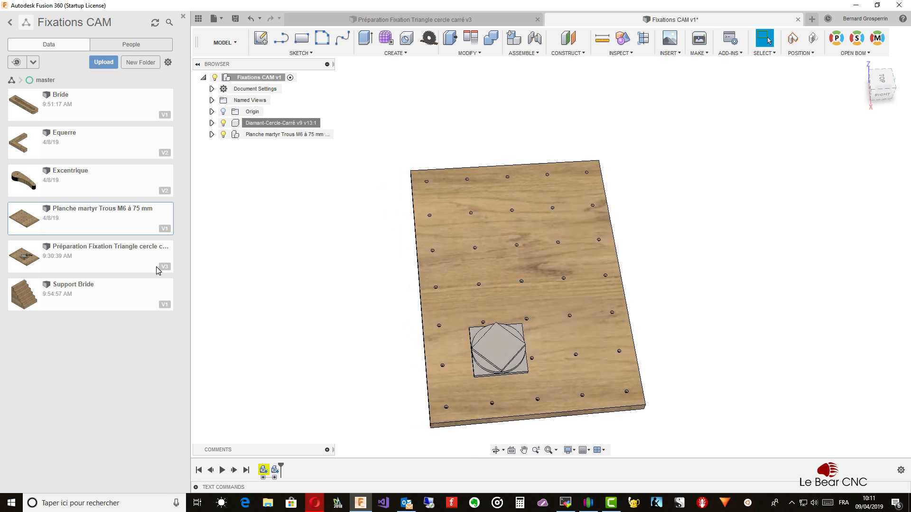
# Insert the Equerre fixture into the current design
pyautogui.rightClick(100, 154)
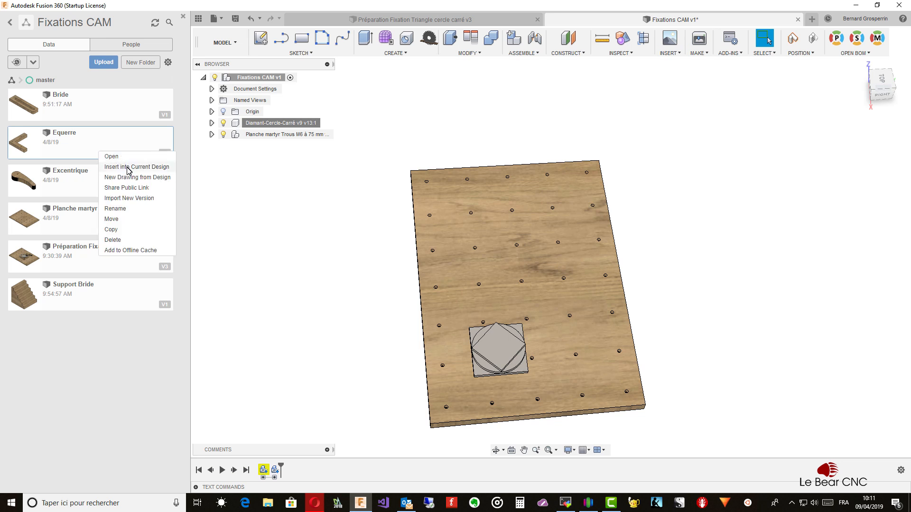
pyautogui.click(128, 168)
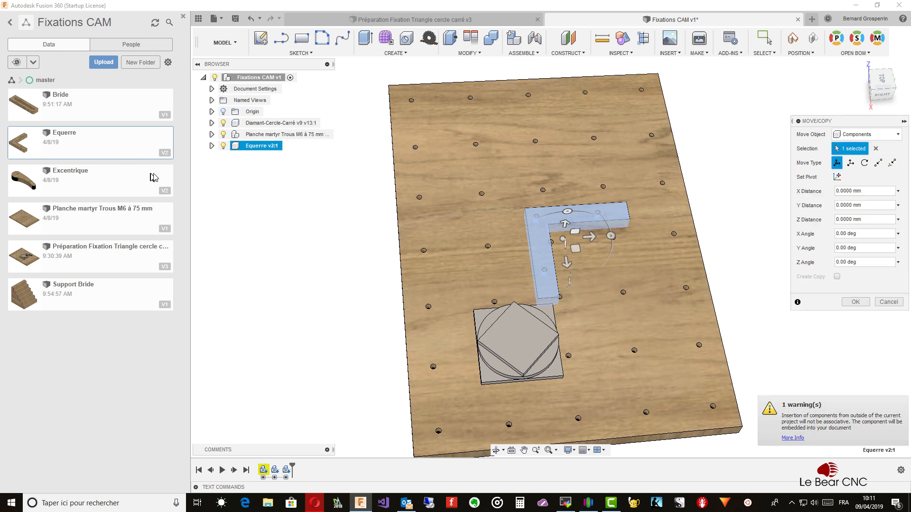
pyautogui.keyDown('shift'); pyautogui.moveTo(576, 232); pyautogui.dragTo(585, 254, button='middle'); pyautogui.keyUp('shift')
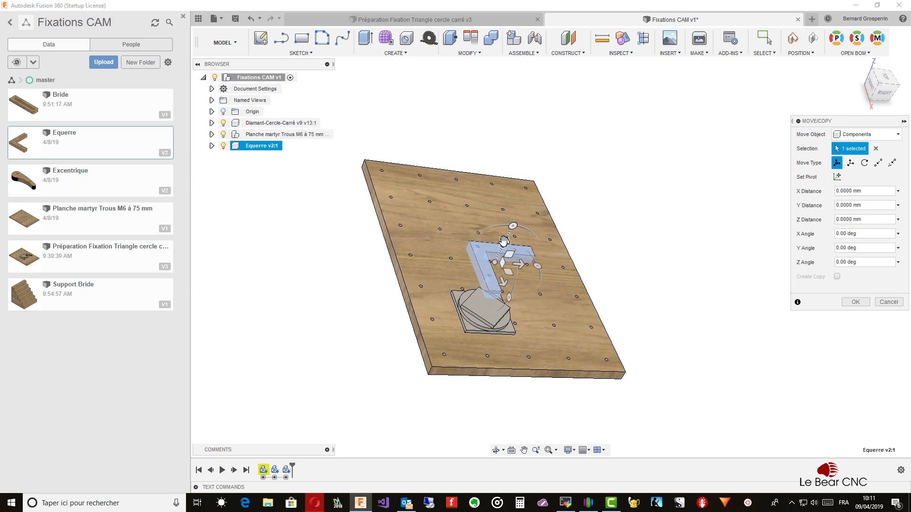
# Rotate the Equerre 90° about Z and lift it clear of the workpiece, ending with a Z move of about 42 mm
pyautogui.moveTo(508, 241); pyautogui.dragTo(525, 214)
pyautogui.keyDown('shift'); pyautogui.moveTo(560, 236); pyautogui.dragTo(517, 238, button='middle'); pyautogui.keyUp('shift')
pyautogui.moveTo(516, 237); pyautogui.dragTo(466, 193)
pyautogui.keyDown('shift'); pyautogui.moveTo(476, 223); pyautogui.dragTo(533, 210, button='middle'); pyautogui.keyUp('shift')
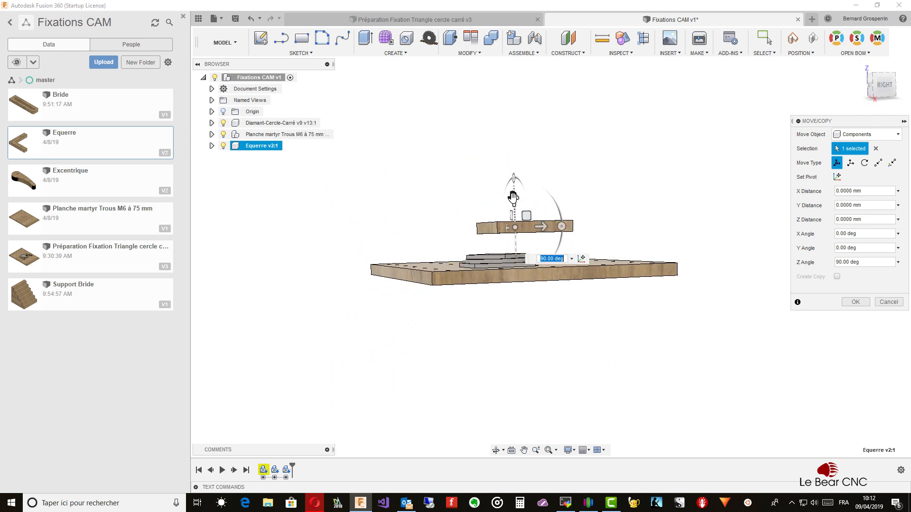
pyautogui.moveTo(513, 197); pyautogui.dragTo(515, 173)
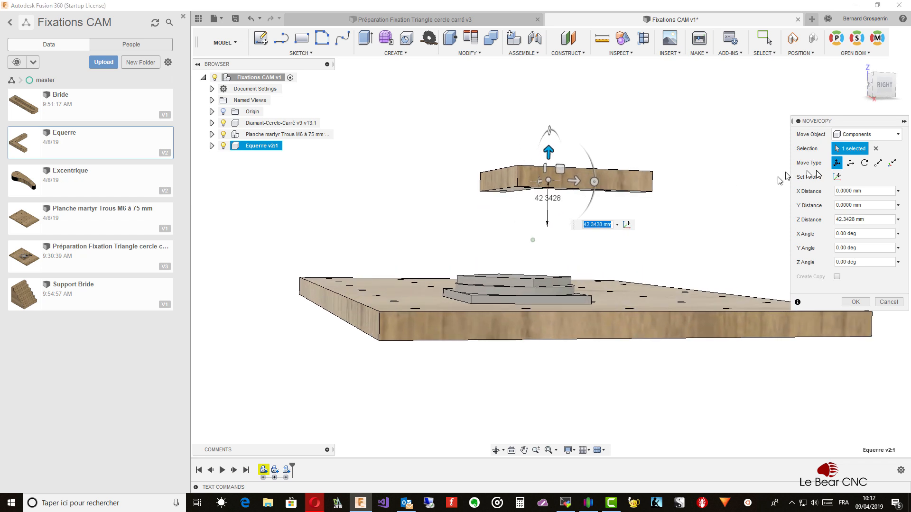
# Move the Equerre point to point from the underside centre of its corner hole to the spoilboard's corner hole nearest the workpiece
pyautogui.click(878, 163)
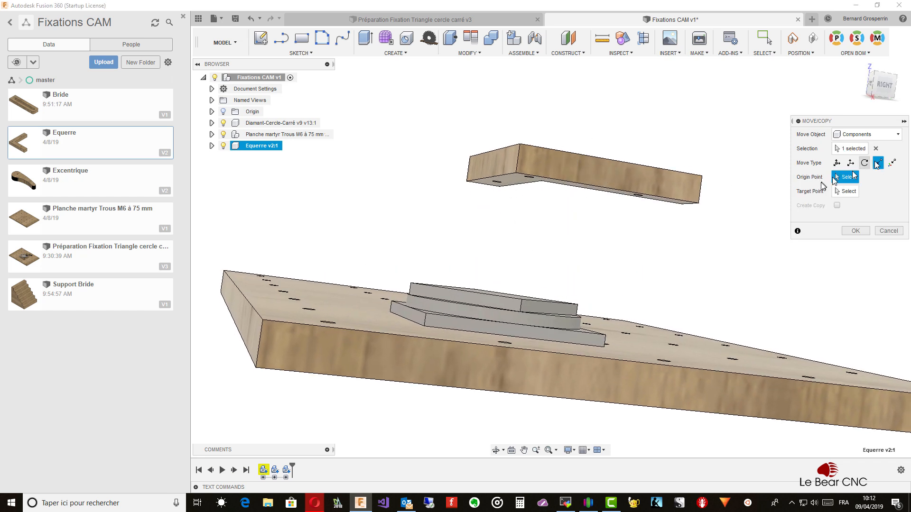
pyautogui.keyDown('shift'); pyautogui.moveTo(821, 182); pyautogui.dragTo(652, 173, button='middle'); pyautogui.keyUp('shift')
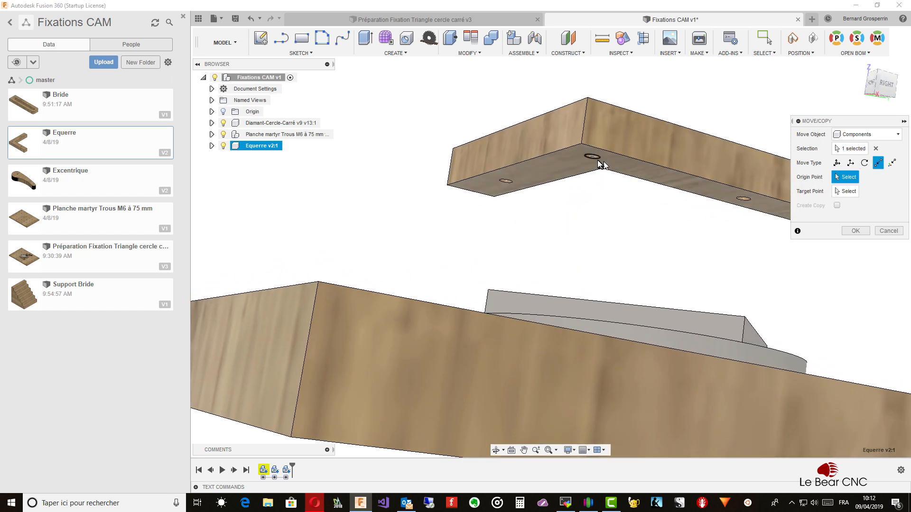
pyautogui.click(592, 157)
pyautogui.keyDown('shift'); pyautogui.moveTo(593, 162); pyautogui.dragTo(445, 265, button='middle'); pyautogui.keyUp('shift')
pyautogui.click(423, 266)
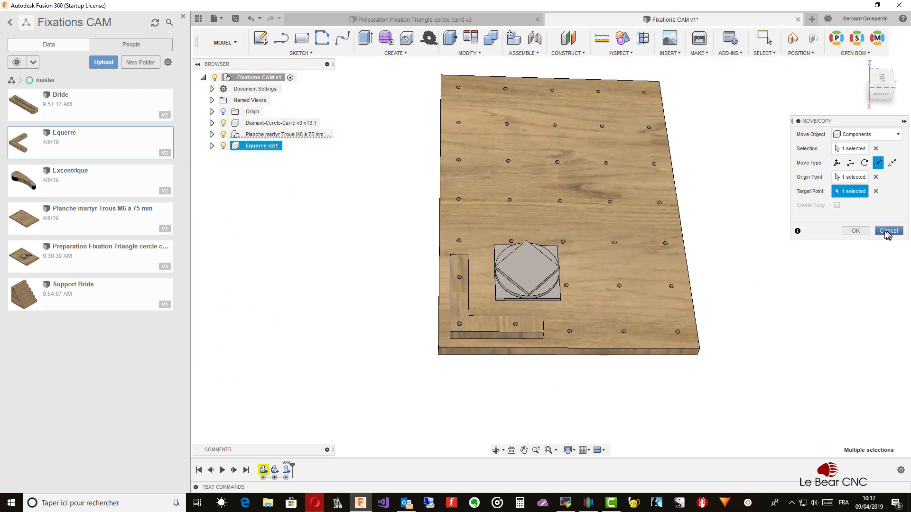
pyautogui.click(857, 234)
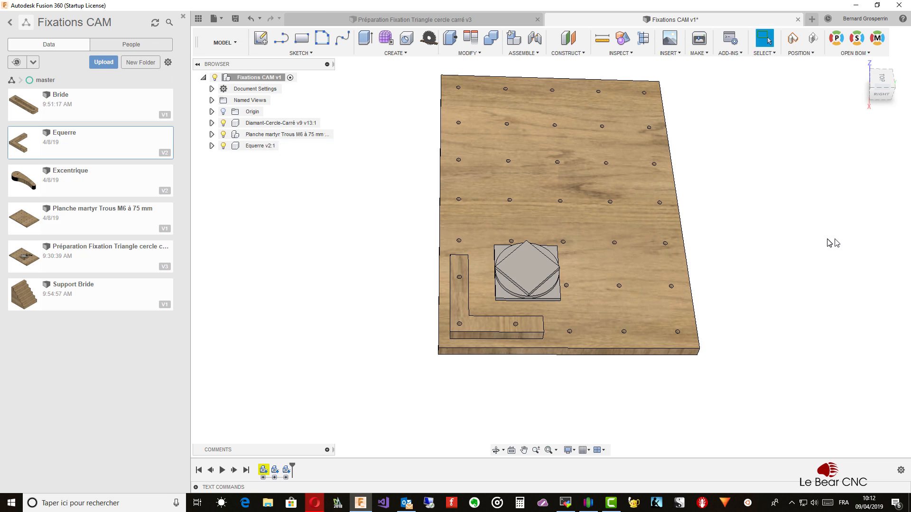
# Move the Diamant-Cercle-Carré component about 14 mm along X toward the Equerre
pyautogui.click(537, 273)
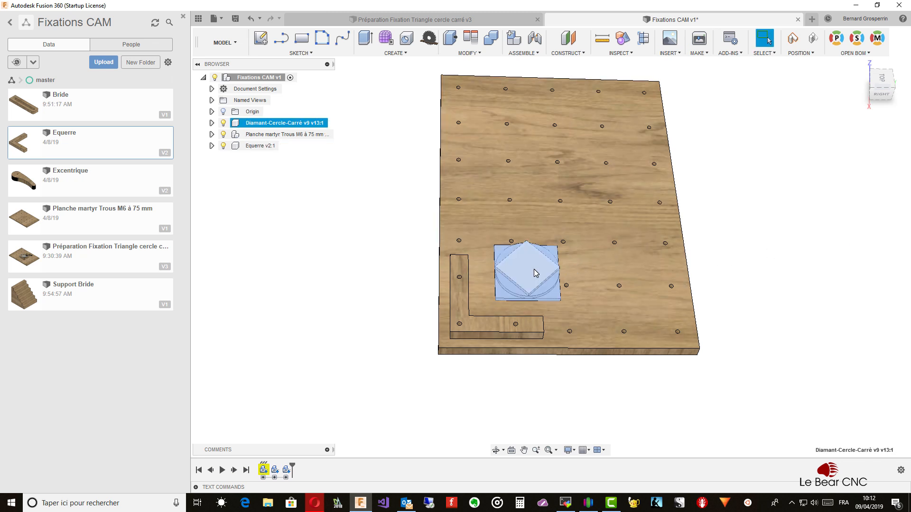
pyautogui.rightClick(536, 273)
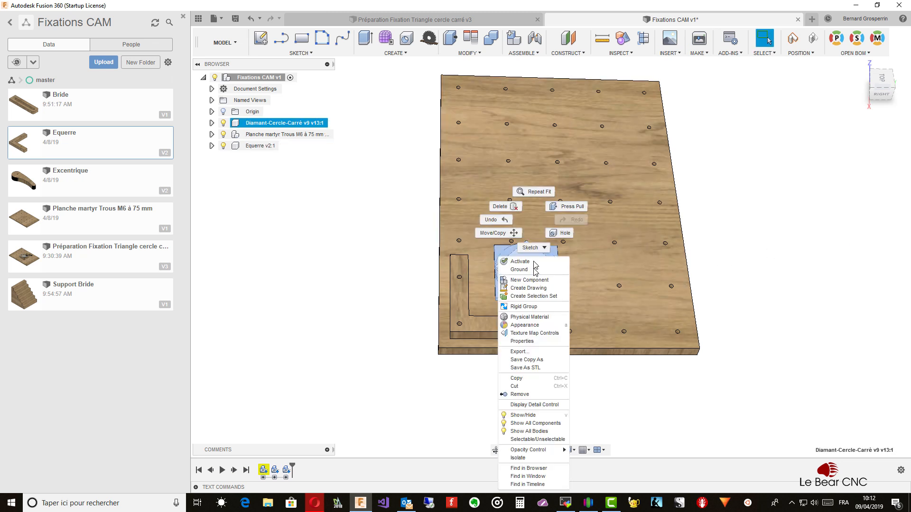
pyautogui.click(509, 236)
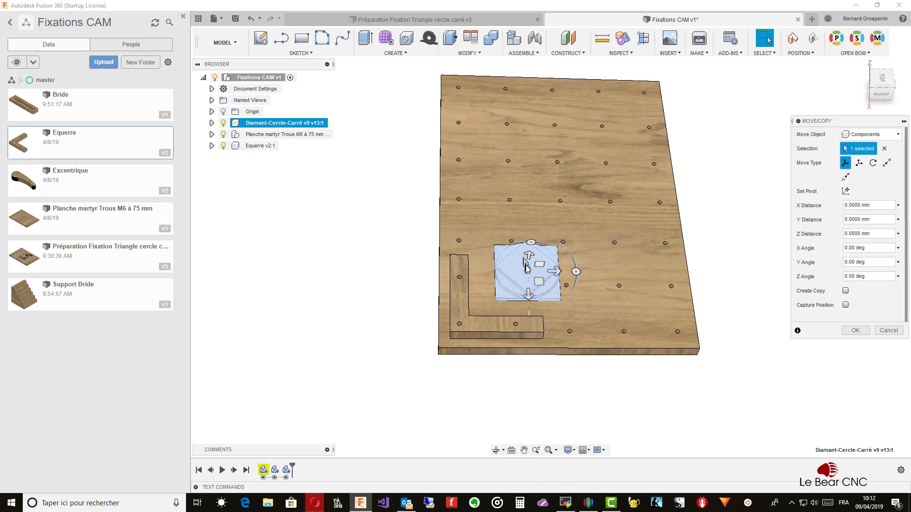
pyautogui.moveTo(552, 272); pyautogui.dragTo(517, 305)
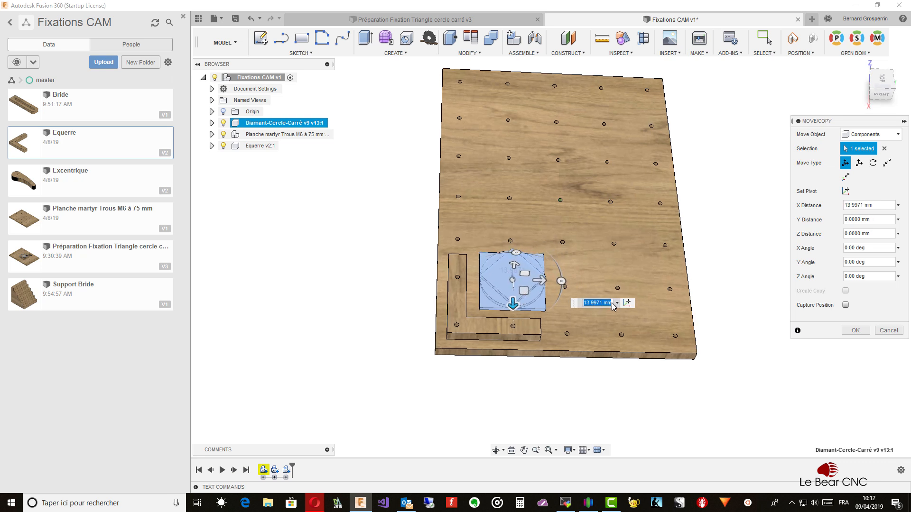
pyautogui.click(855, 331)
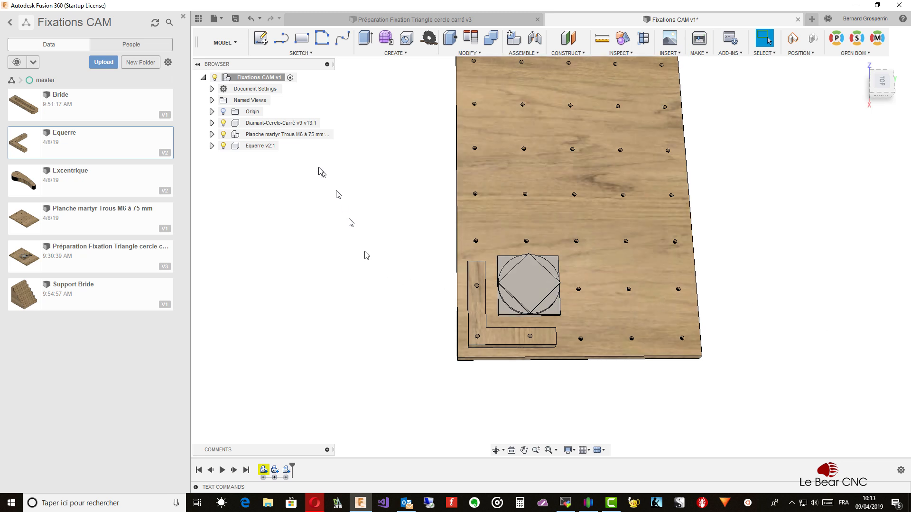
# Start a new milling setup in the Manufacture workspace and review its default stock settings
pyautogui.click(237, 44)
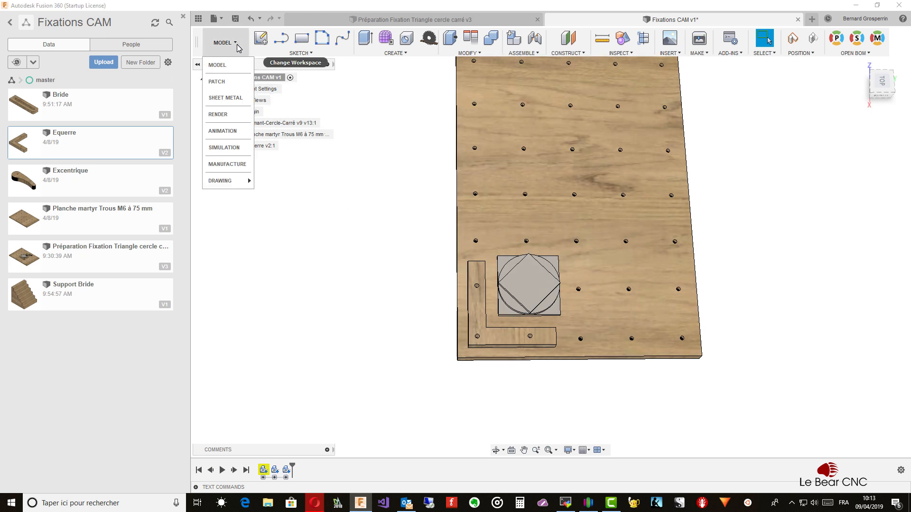
pyautogui.click(234, 166)
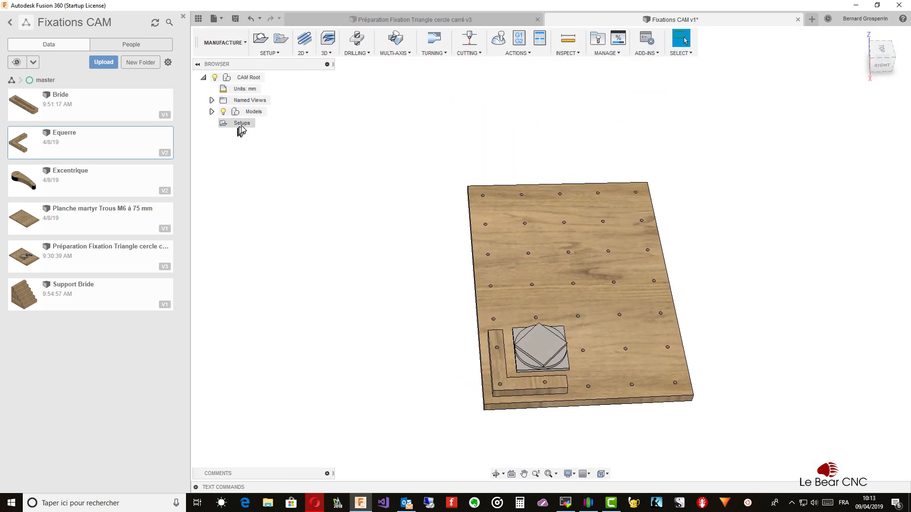
pyautogui.click(269, 53)
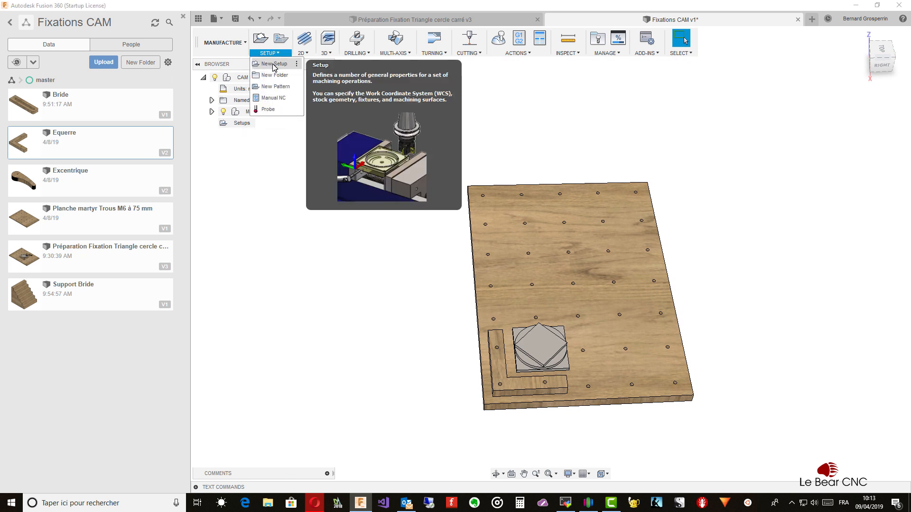
pyautogui.click(273, 65)
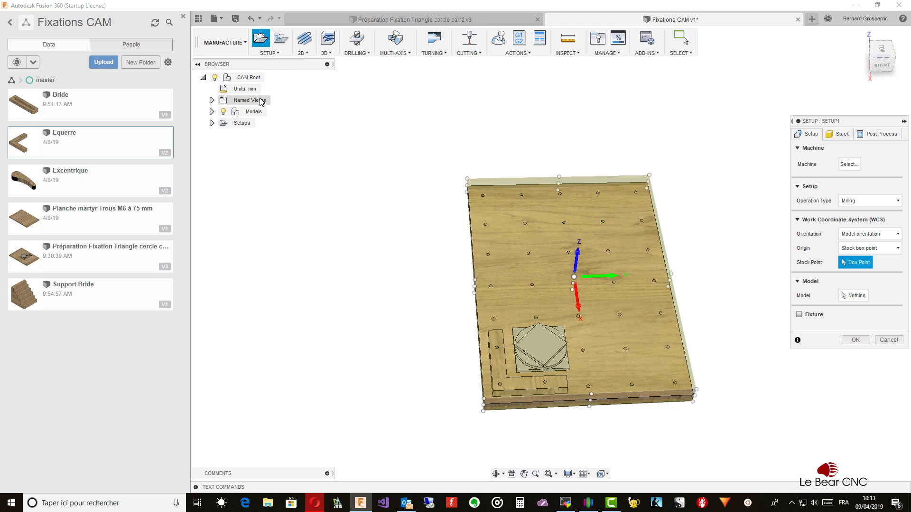
pyautogui.click(212, 122)
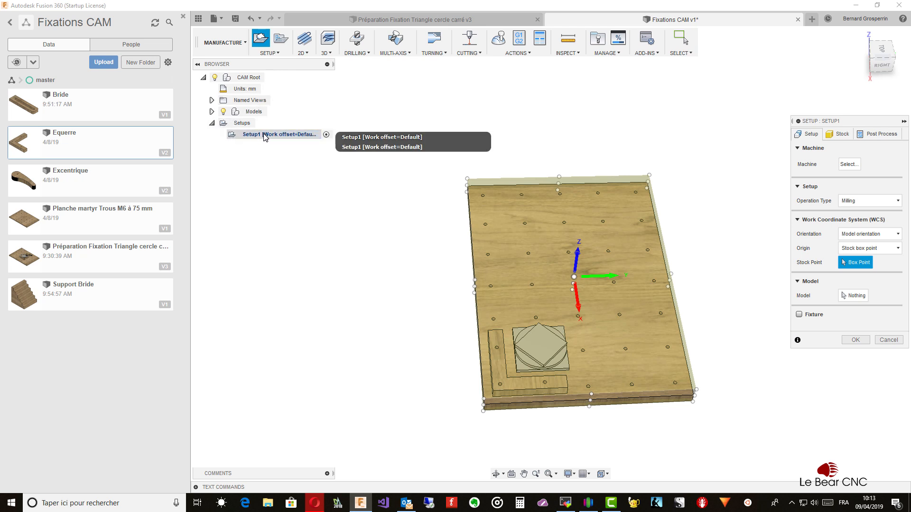
pyautogui.click(842, 134)
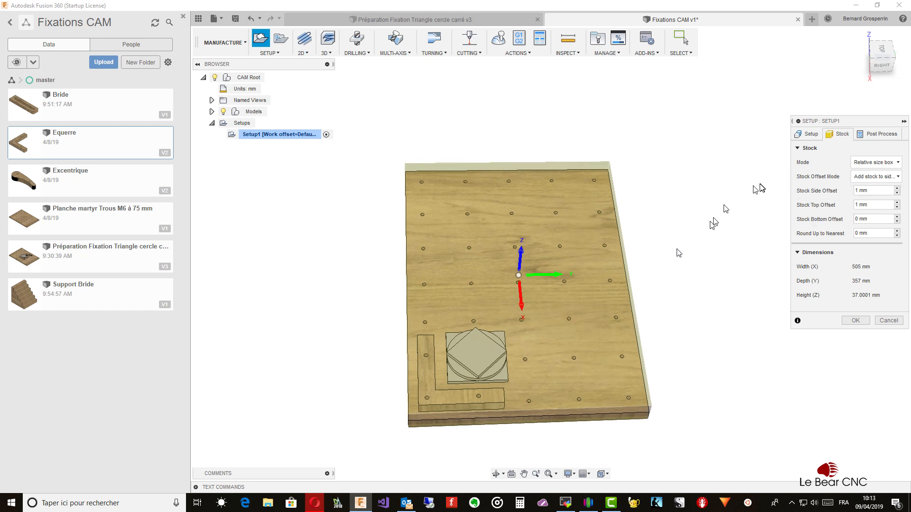
pyautogui.keyDown('shift'); pyautogui.moveTo(679, 254); pyautogui.dragTo(596, 286, button='middle'); pyautogui.keyUp('shift')
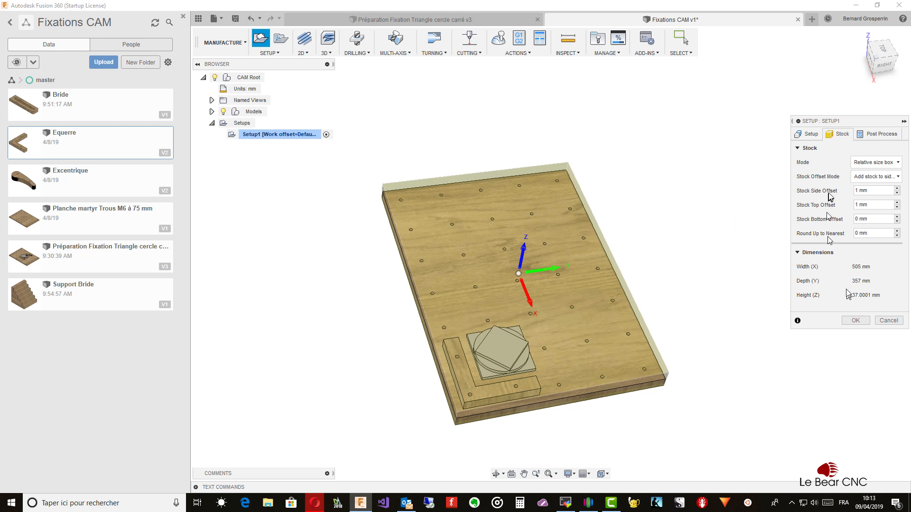
pyautogui.click(809, 135)
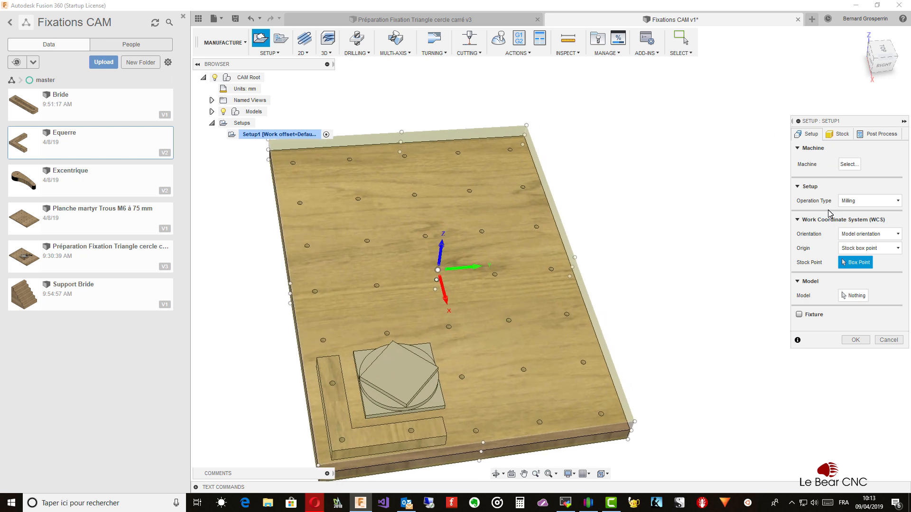
# Enable fixtures in the setup and assign the Equerre and spoilboard bodies as fixtures
pyautogui.click(799, 315)
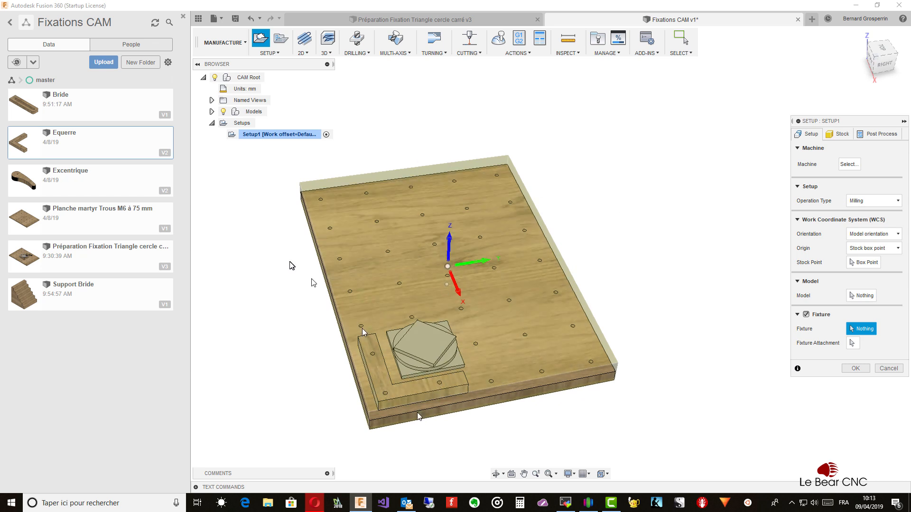
pyautogui.click(394, 397)
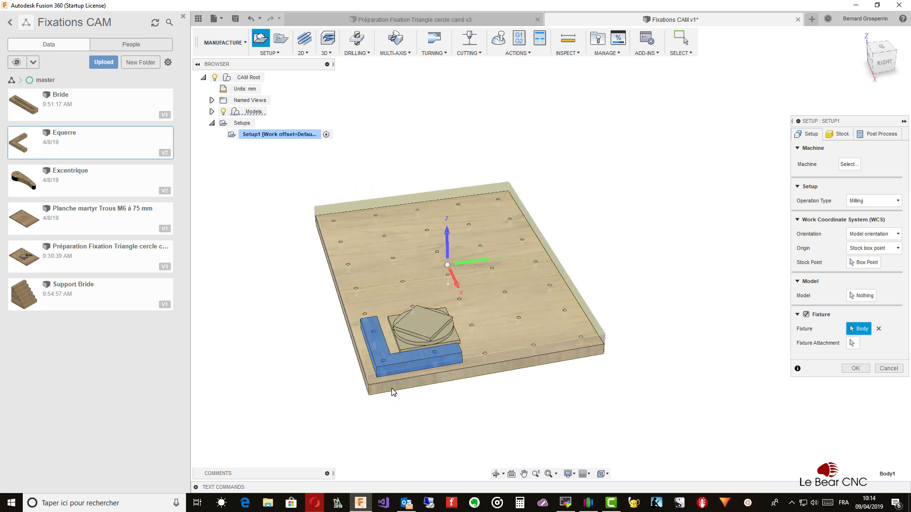
pyautogui.click(394, 392)
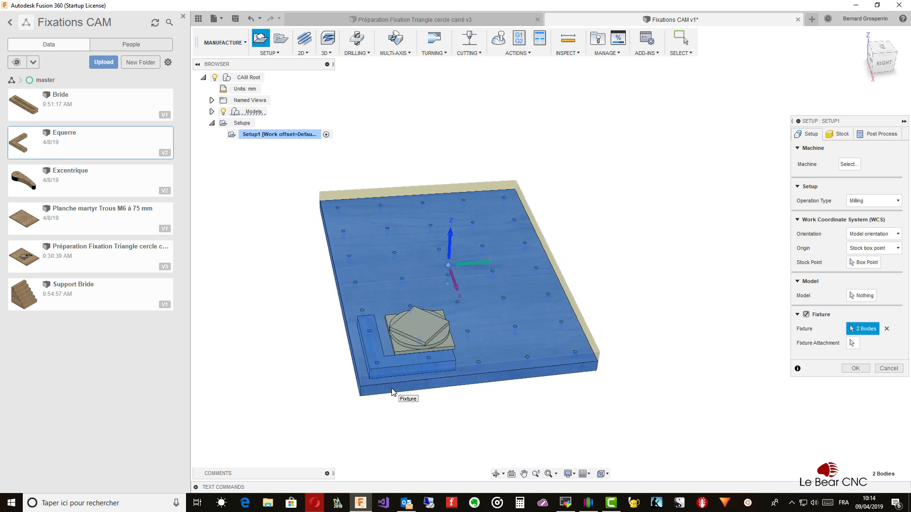
# Select the Diamant-Cercle-Carré body as the setup's machining model
pyautogui.click(861, 299)
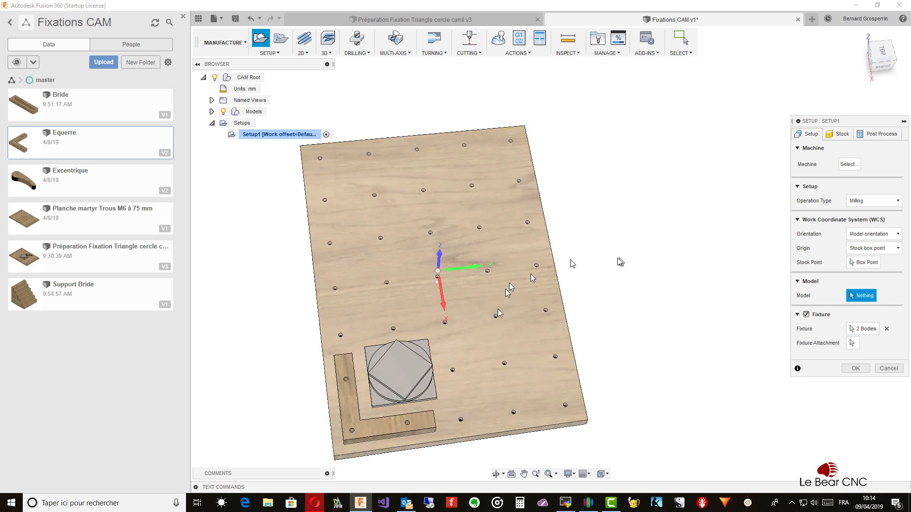
pyautogui.click(411, 380)
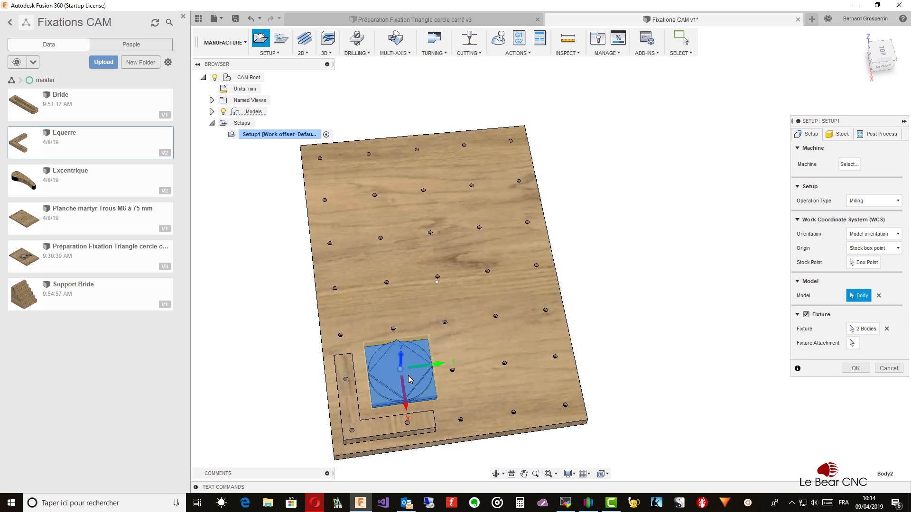
pyautogui.keyDown('shift'); pyautogui.moveTo(409, 376); pyautogui.dragTo(537, 239, button='middle'); pyautogui.keyUp('shift')
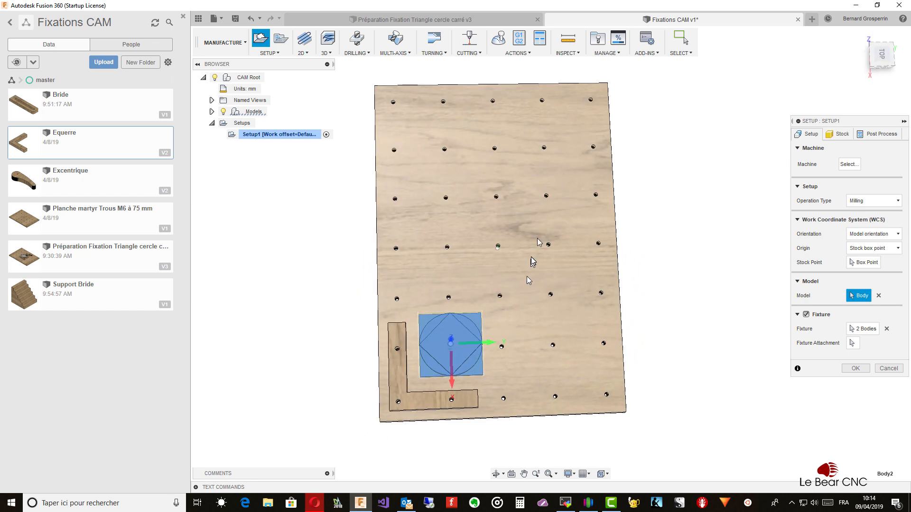
# Review the setup's available stock modes, then cancel the setup
pyautogui.click(841, 137)
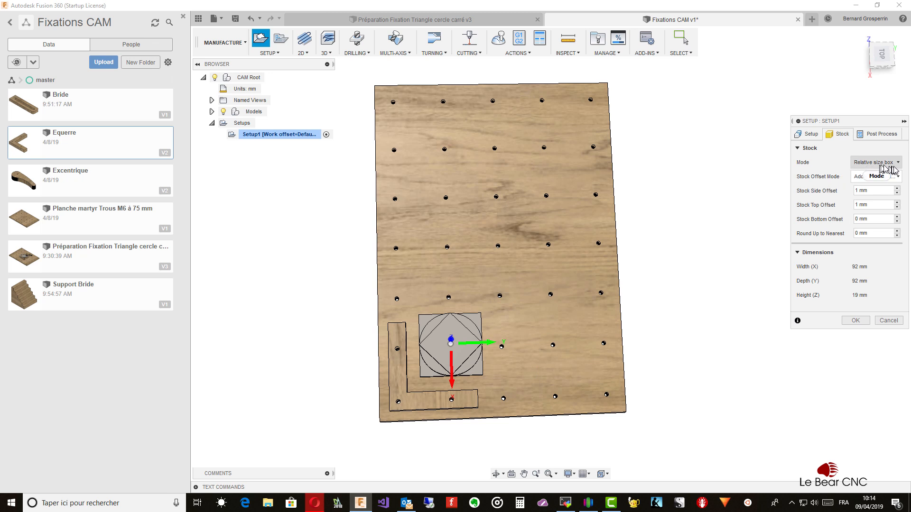
pyautogui.moveTo(900, 166)
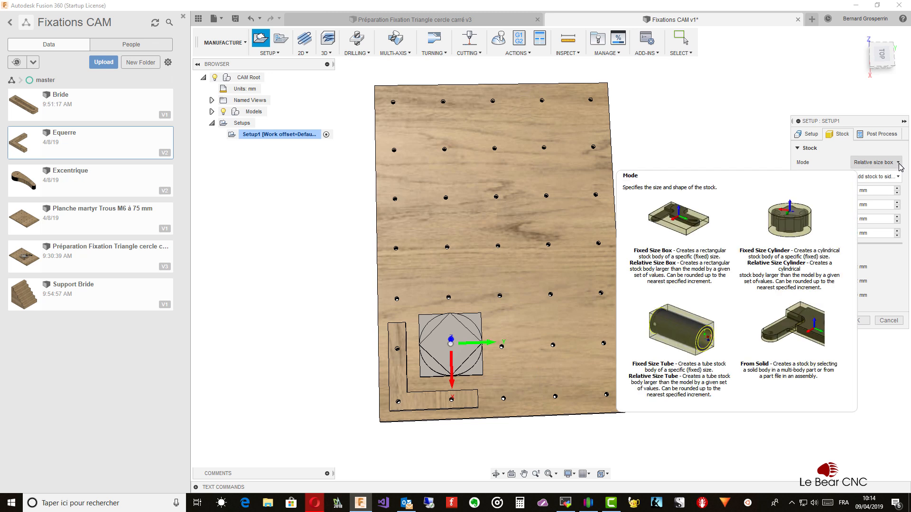
pyautogui.click(887, 320)
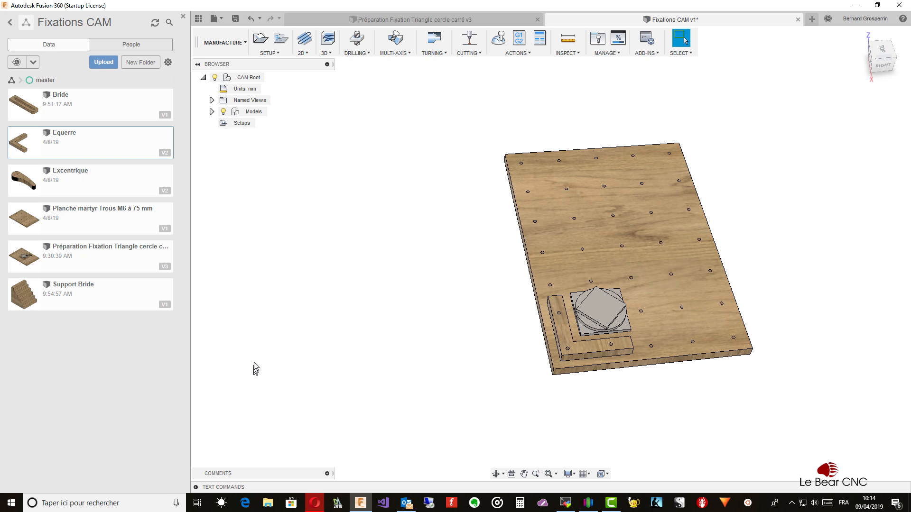
# Return to the Model workspace
pyautogui.keyDown('shift'); pyautogui.moveTo(257, 368); pyautogui.dragTo(257, 356, button='middle'); pyautogui.keyUp('shift')
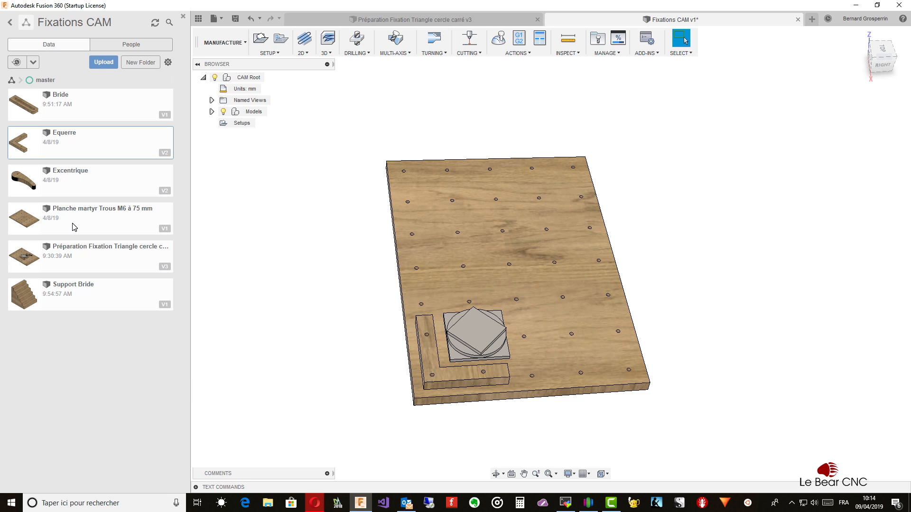
pyautogui.click(245, 45)
pyautogui.click(230, 67)
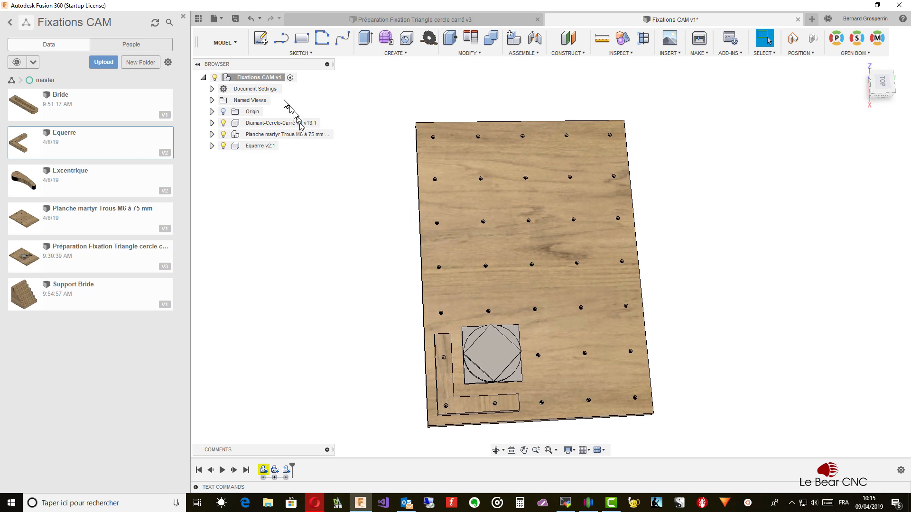
# Start a sketch on the spoilboard's top face, capturing the current component positions
pyautogui.click(261, 39)
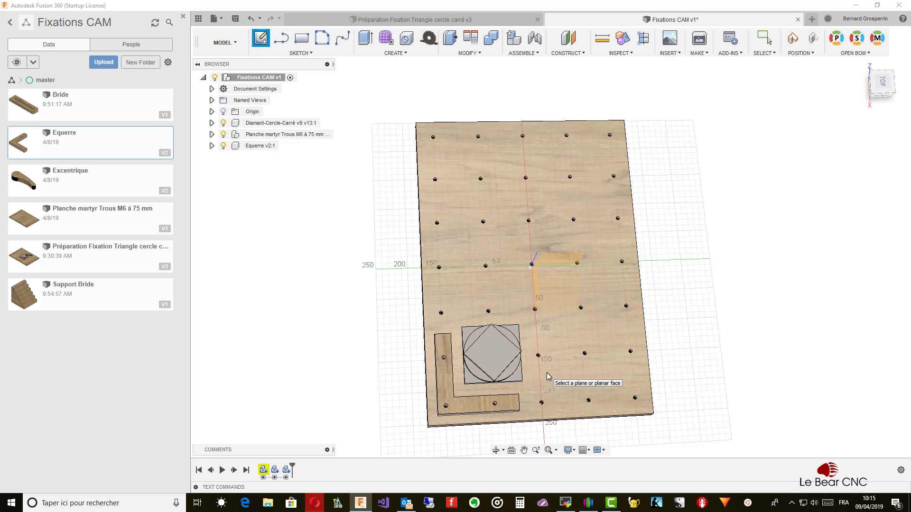
pyautogui.click(547, 372)
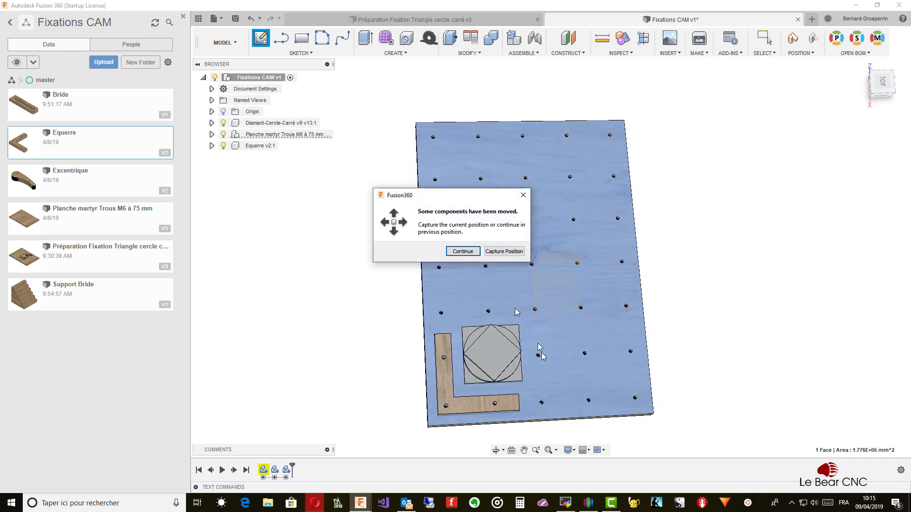
pyautogui.click(498, 253)
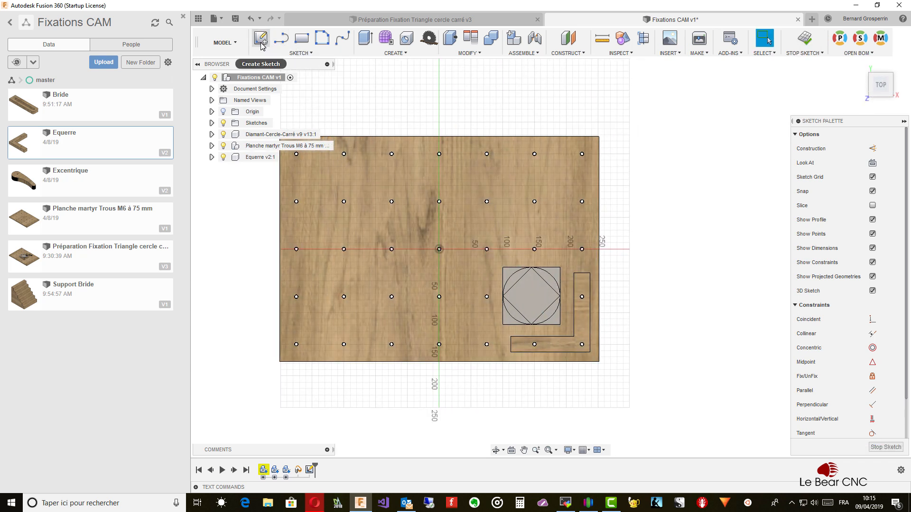
# Draw a two-point rectangle from the Equerre's inner corner so that it encloses the Diamant-Cercle-Carré part
pyautogui.click(302, 39)
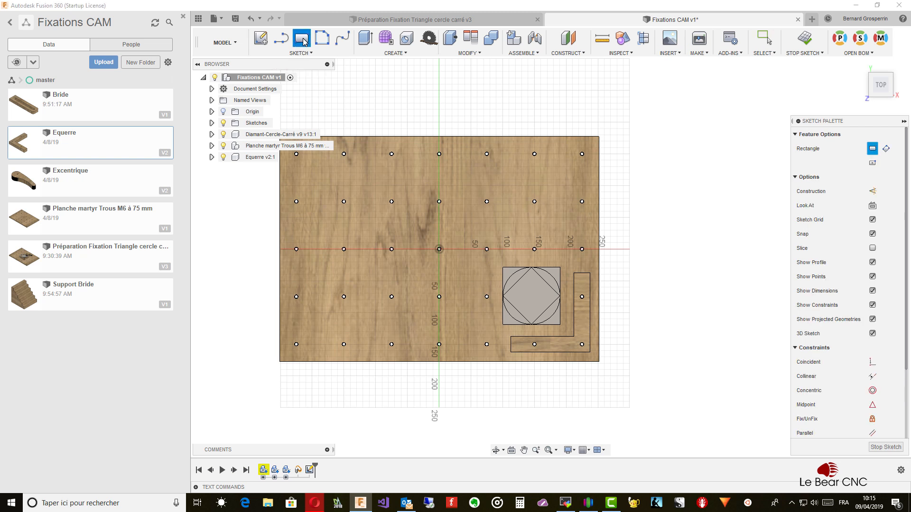
pyautogui.click(574, 336)
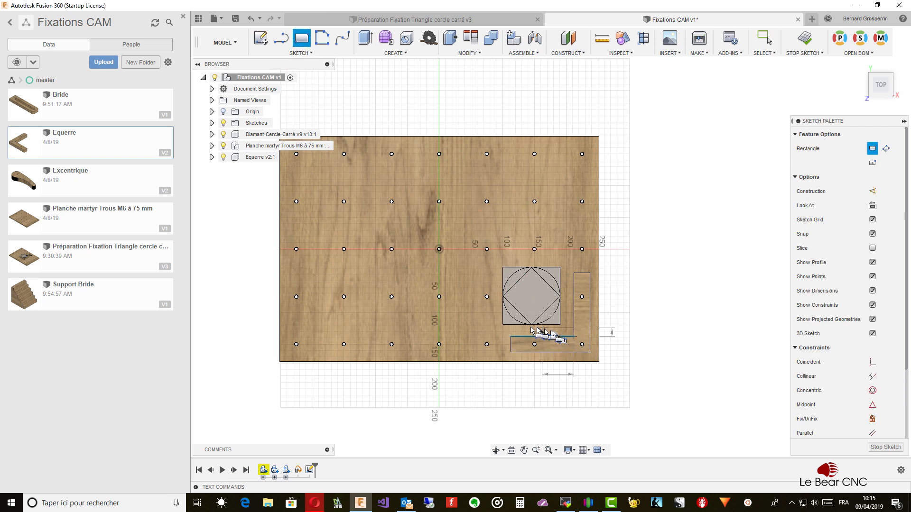
pyautogui.click(446, 258)
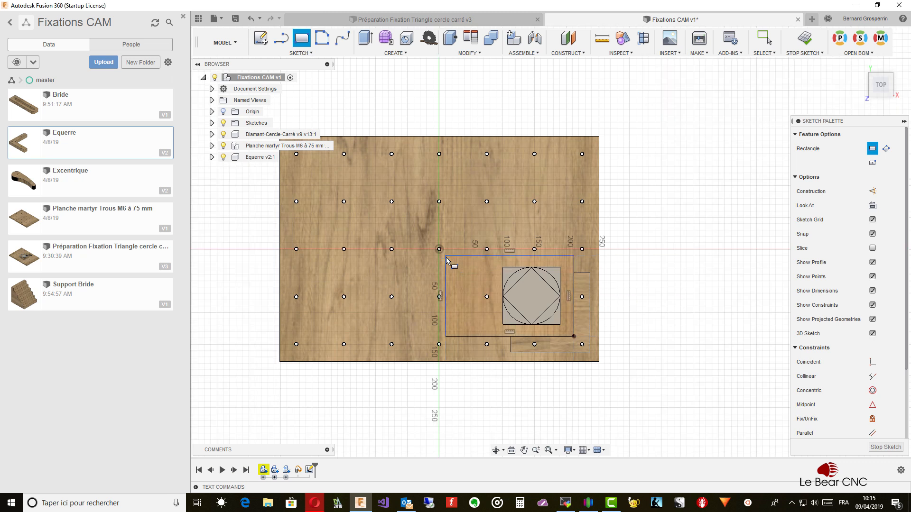
pyautogui.press('Escape')
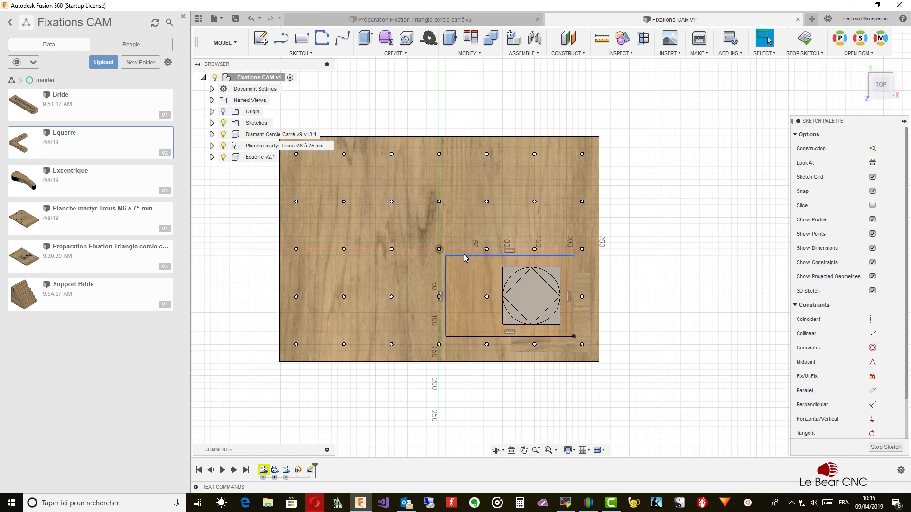
# Dimension the rectangle's long side to 200 mm
pyautogui.click(478, 257)
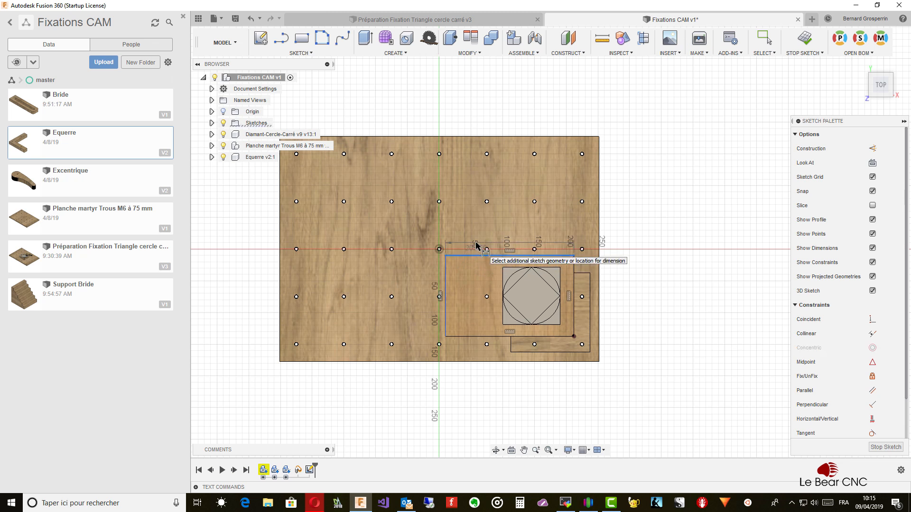
pyautogui.click(481, 222)
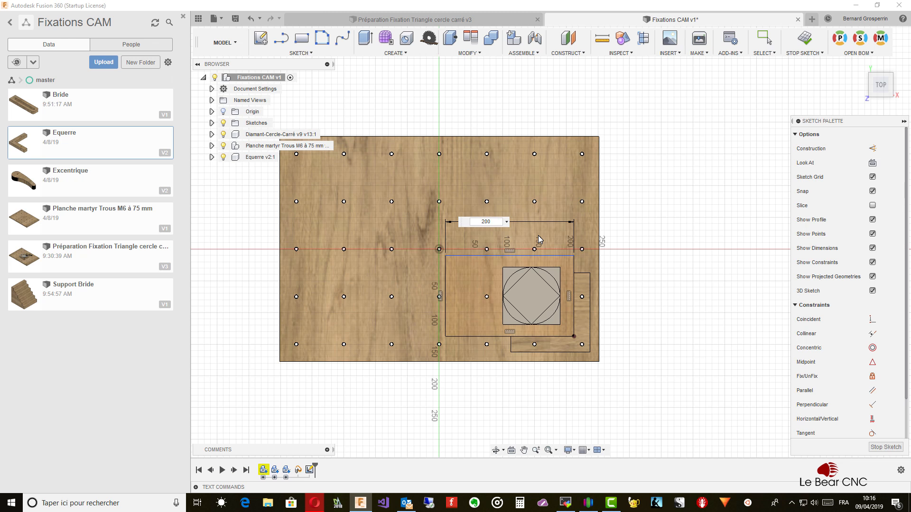
pyautogui.press('Return')
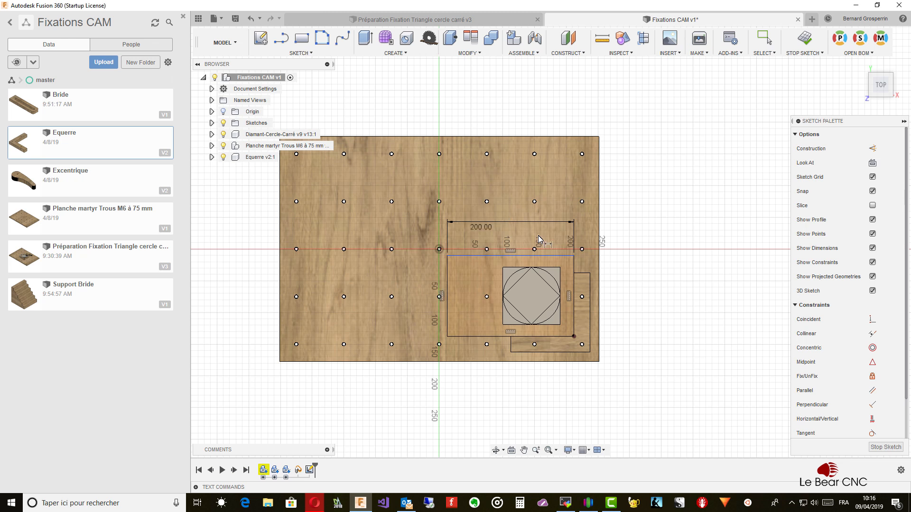
# Dimension the rectangle's short side to 125 mm
pyautogui.click(447, 312)
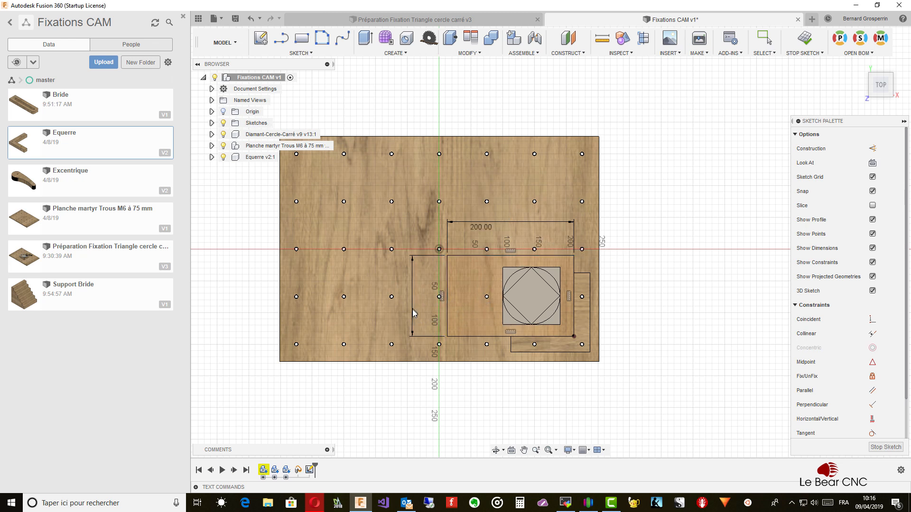
pyautogui.click(413, 312)
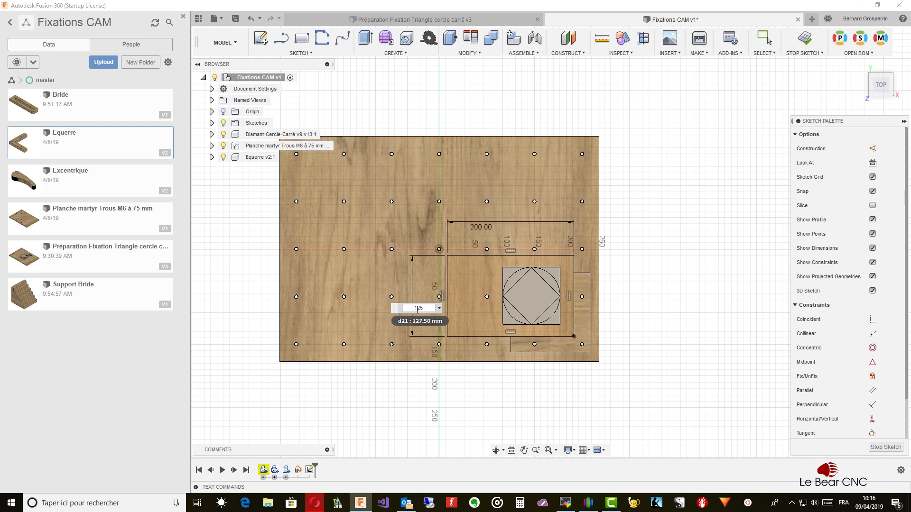
pyautogui.press('Return')
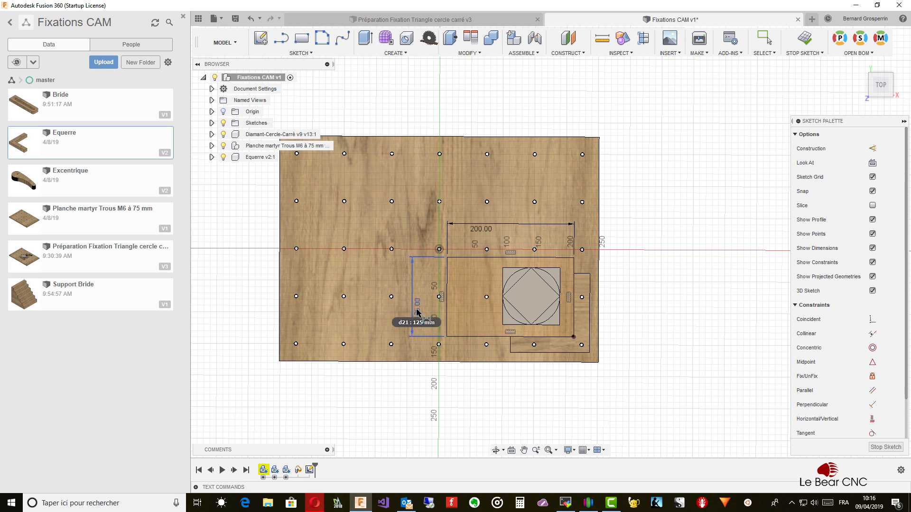
pyautogui.press('Escape')
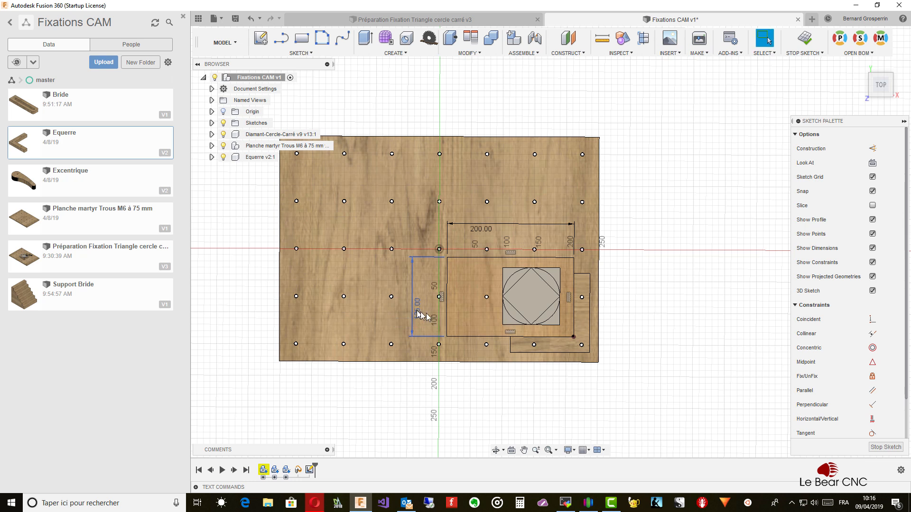
# Extrude the rectangle around the Diamant-Cercle-Carré part 25 mm from the spoilboard's top face
pyautogui.rightClick(466, 319)
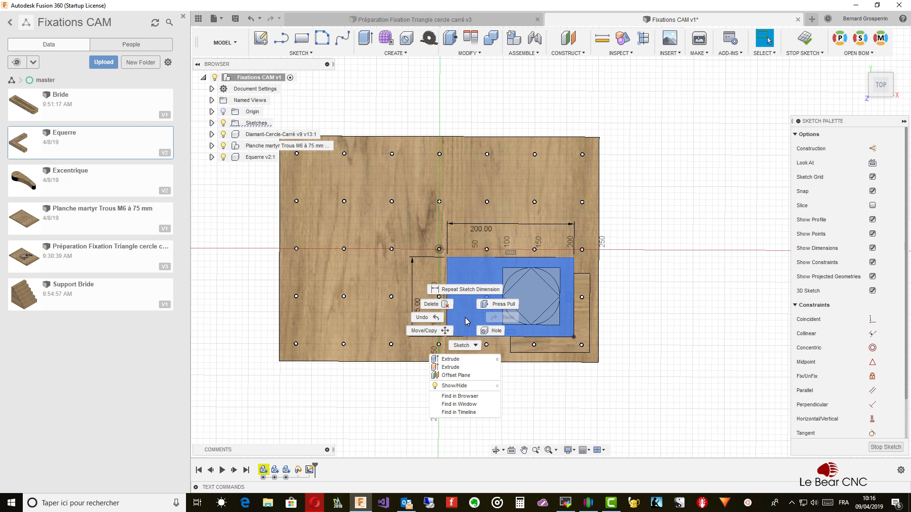
pyautogui.click(463, 360)
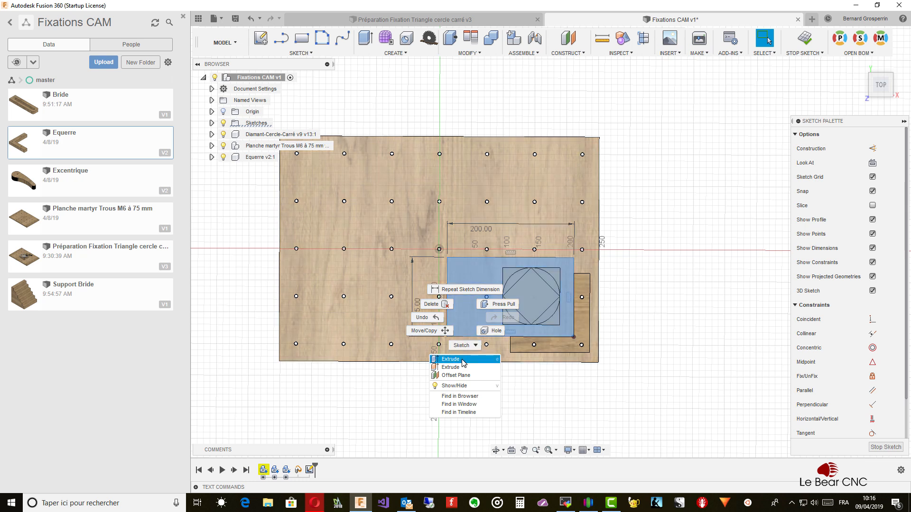
pyautogui.write('25')
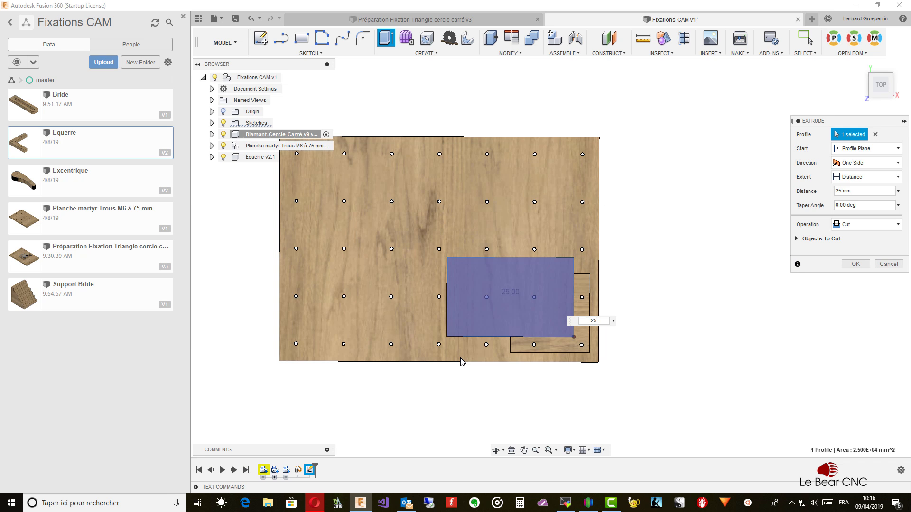
pyautogui.press('Return')
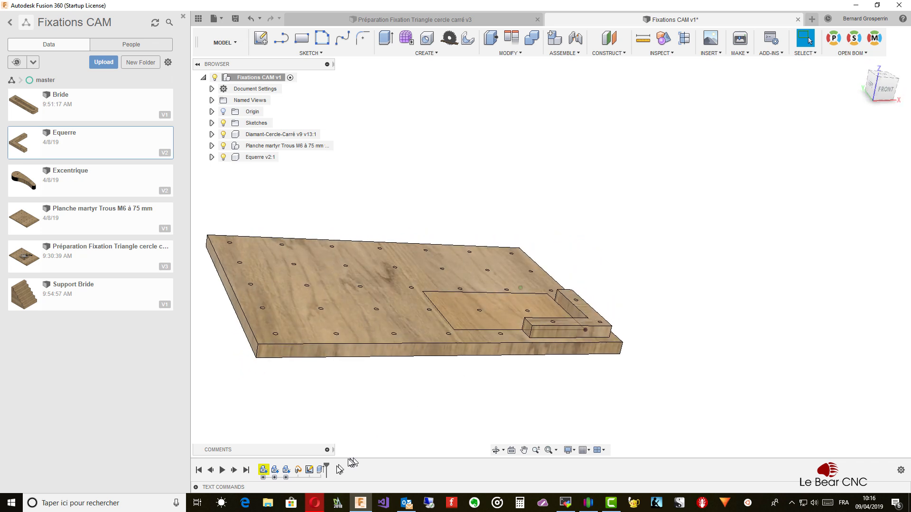
# Edit the rectangle's extrusion and change its operation to New Body
pyautogui.rightClick(321, 470)
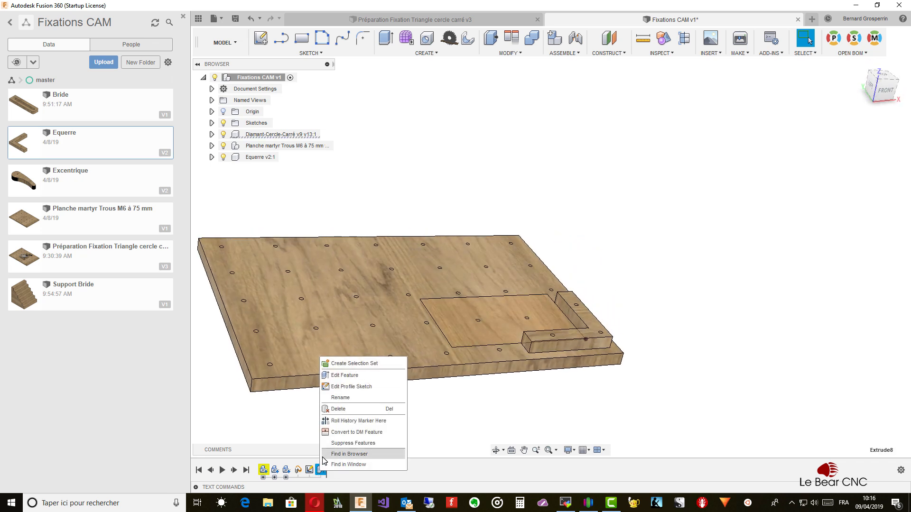
pyautogui.click(343, 375)
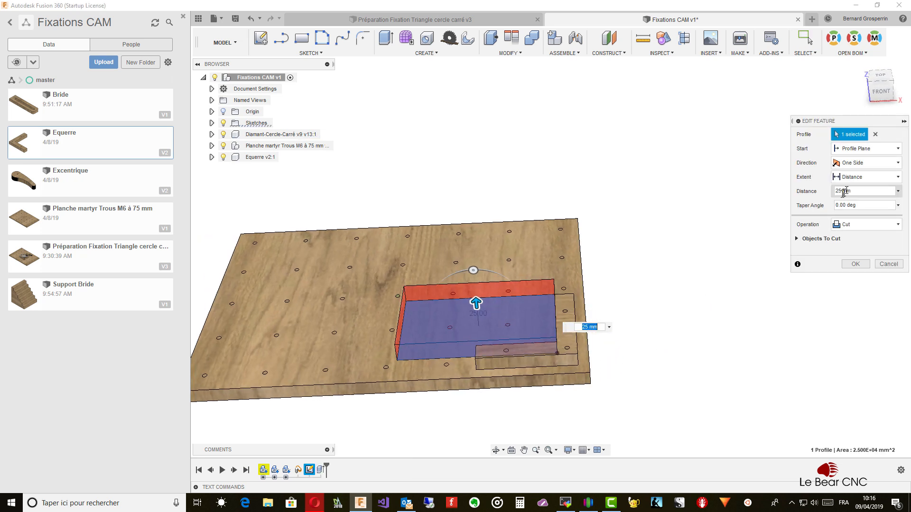
pyautogui.click(898, 228)
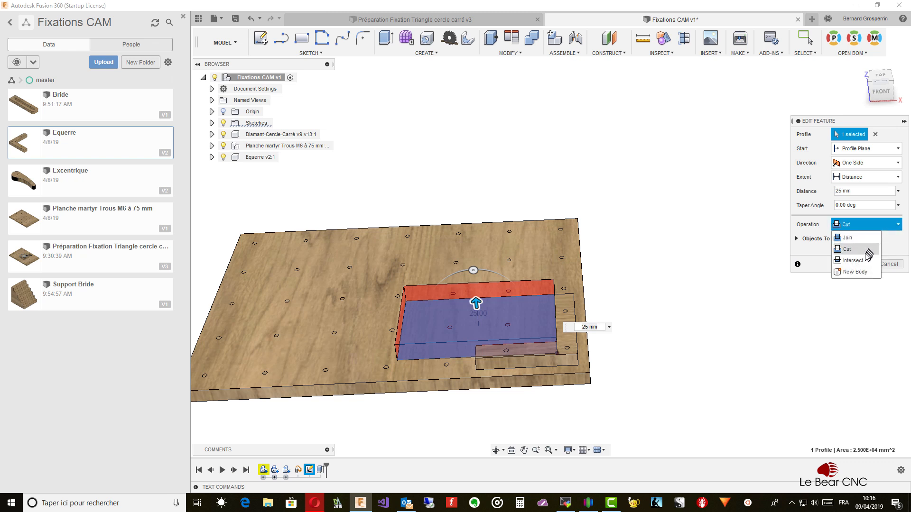
pyautogui.click(858, 272)
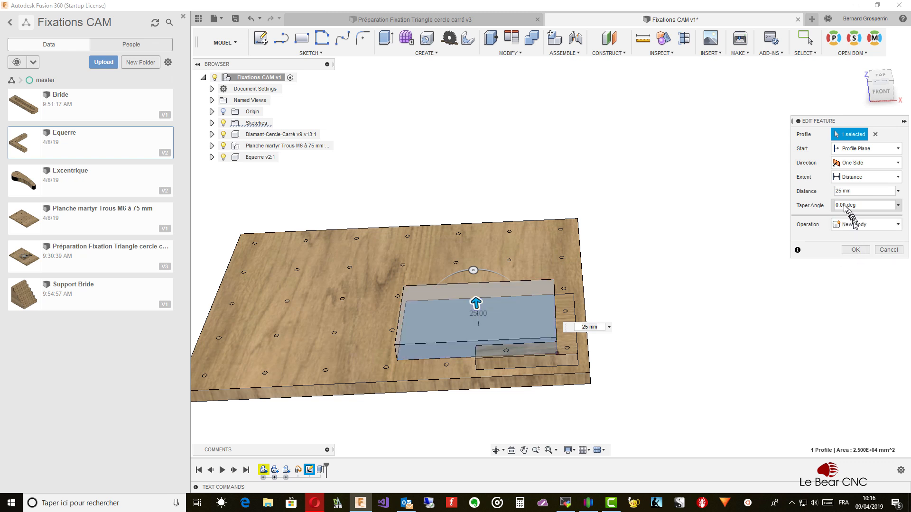
pyautogui.click(856, 250)
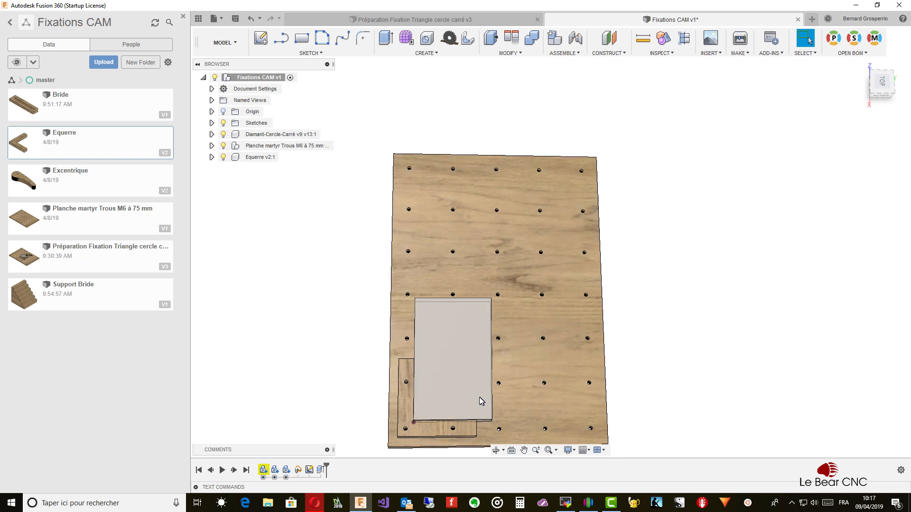
# Move the raw stock body Body3 out of the Diamant-Cercle-Carré component into the top-level Fixations CAM assembly
pyautogui.click(479, 397)
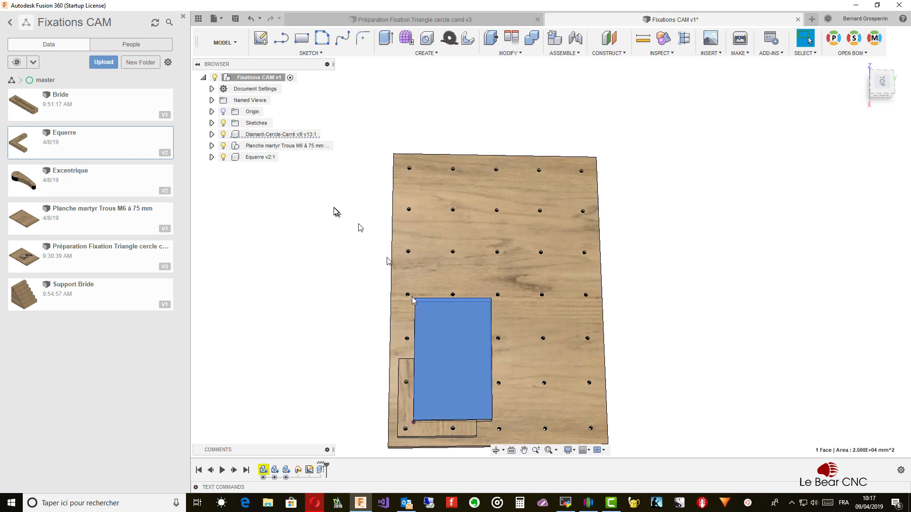
pyautogui.click(212, 134)
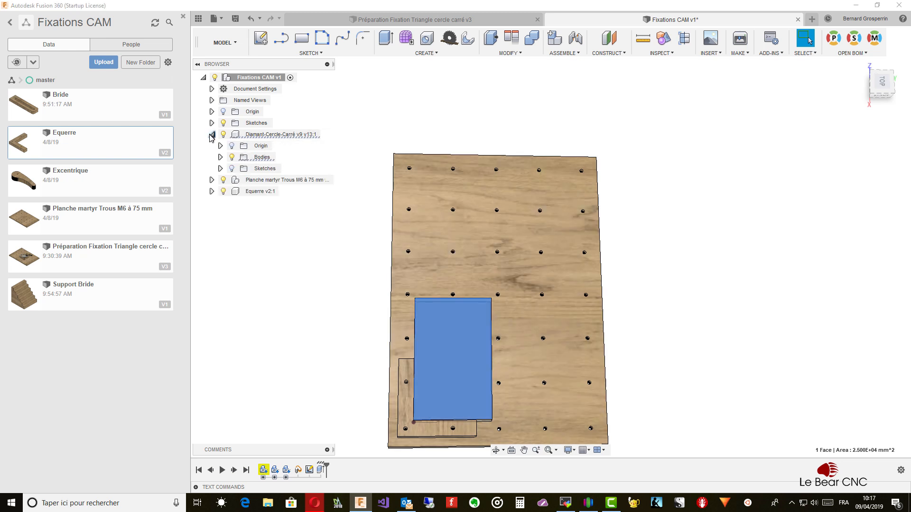
pyautogui.click(220, 157)
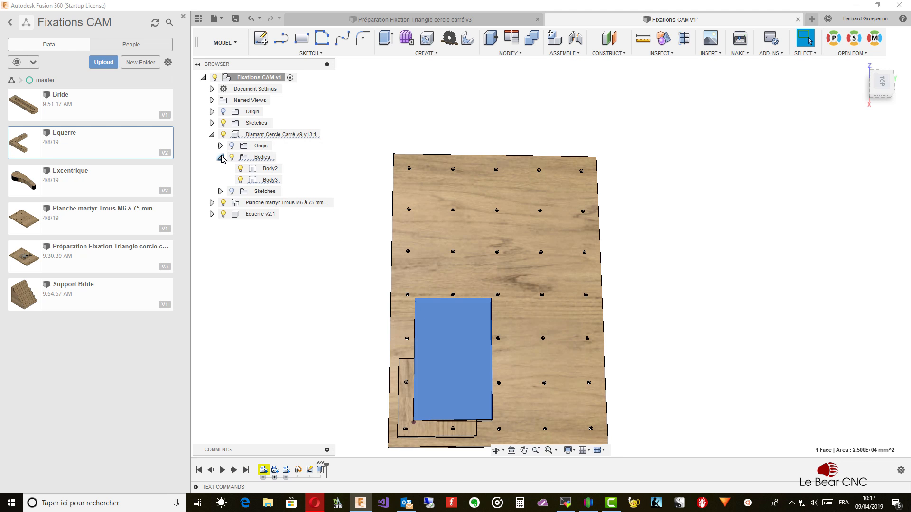
pyautogui.click(258, 181)
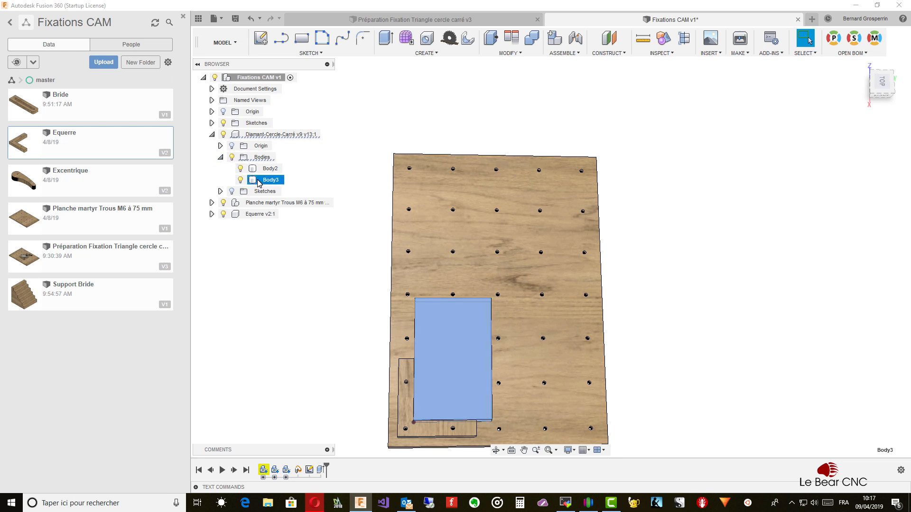
pyautogui.rightClick(258, 183)
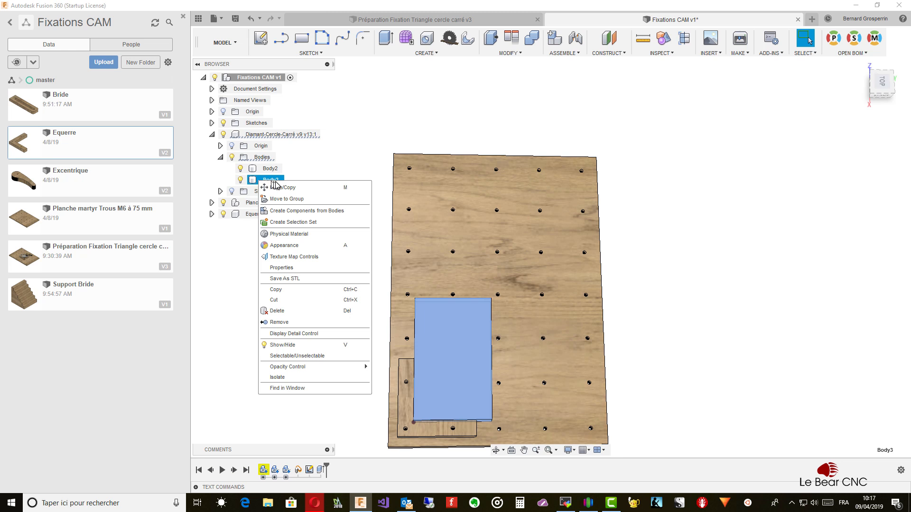
pyautogui.click(268, 180)
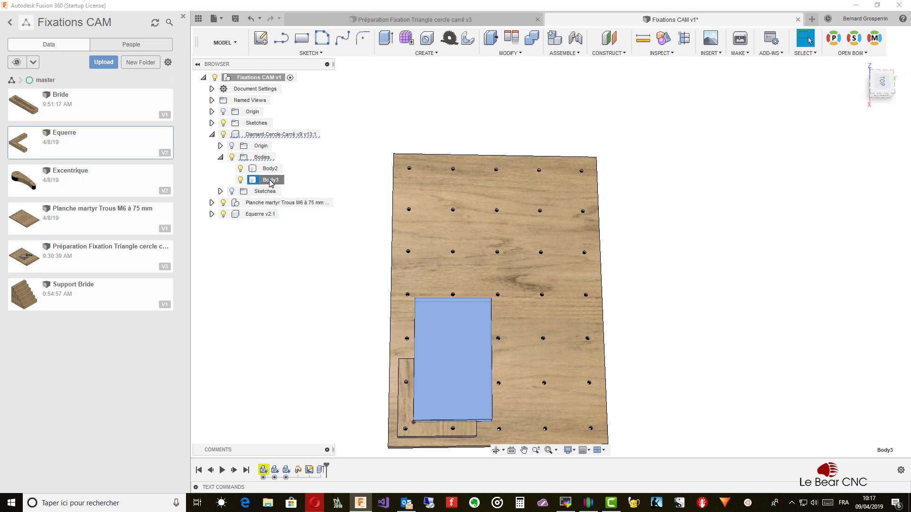
pyautogui.moveTo(269, 179); pyautogui.dragTo(257, 80)
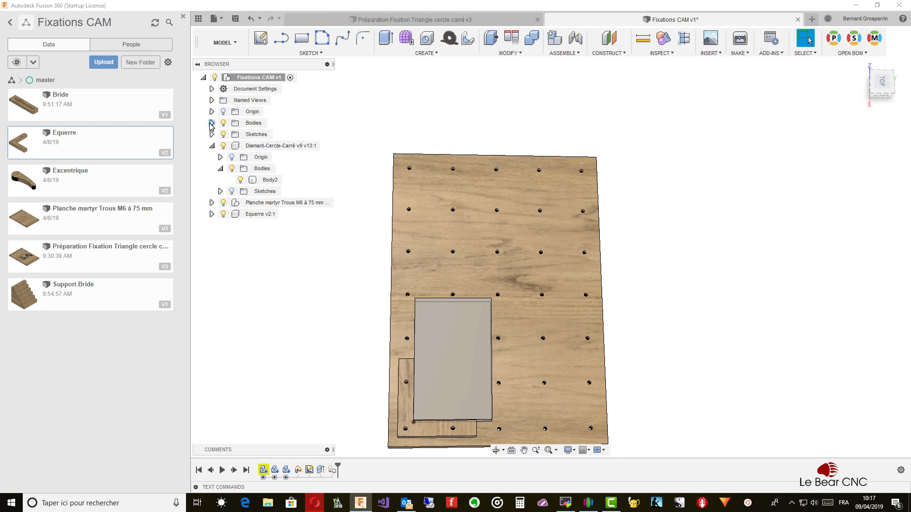
# Assign the Cherry wood physical material from the Fusion 360 Material Library to the top-level stock body
pyautogui.click(246, 125)
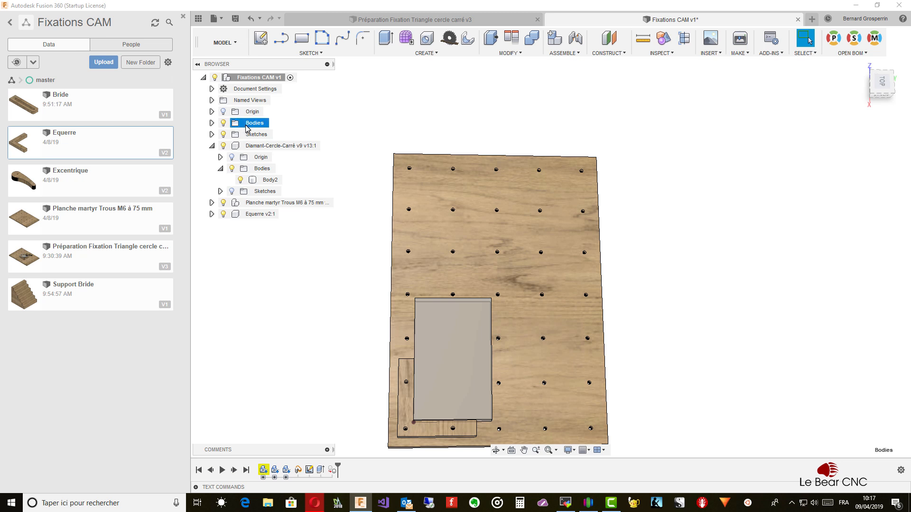
pyautogui.click(213, 123)
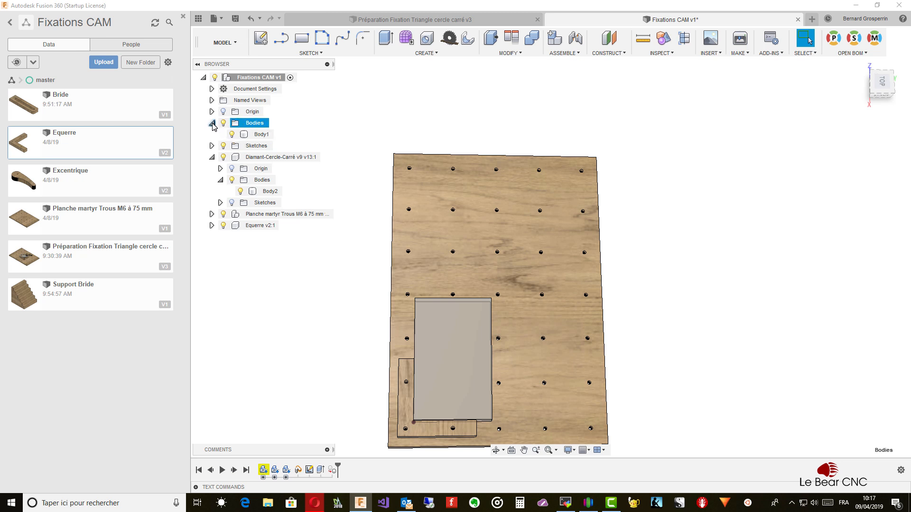
pyautogui.click(260, 134)
pyautogui.rightClick(258, 135)
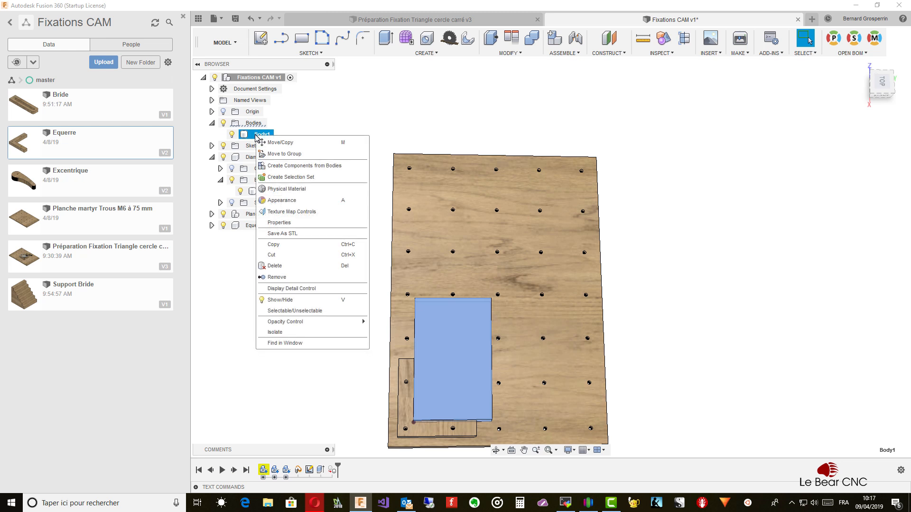
pyautogui.click(279, 189)
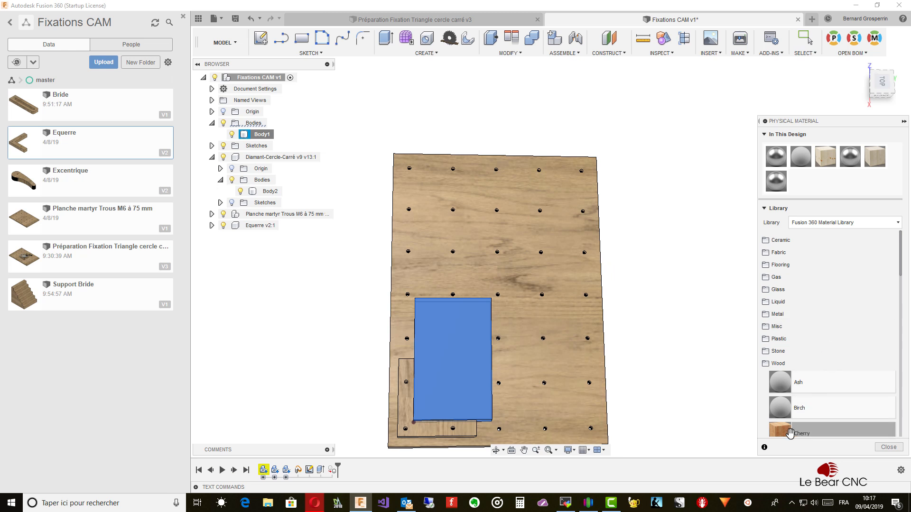
pyautogui.moveTo(790, 433); pyautogui.dragTo(265, 134)
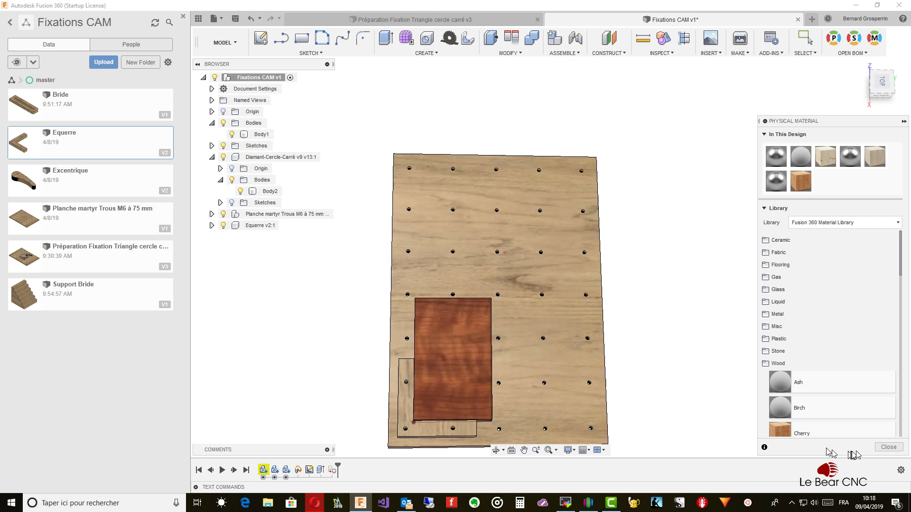
pyautogui.click(889, 447)
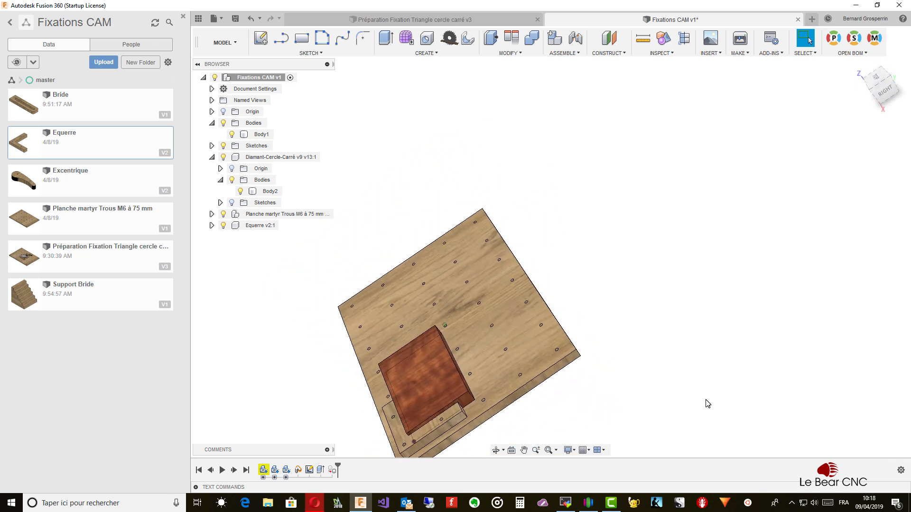
# Insert the Bride clamp from the project into the current design
pyautogui.keyDown('shift'); pyautogui.moveTo(706, 400); pyautogui.dragTo(680, 379, button='middle'); pyautogui.keyUp('shift')
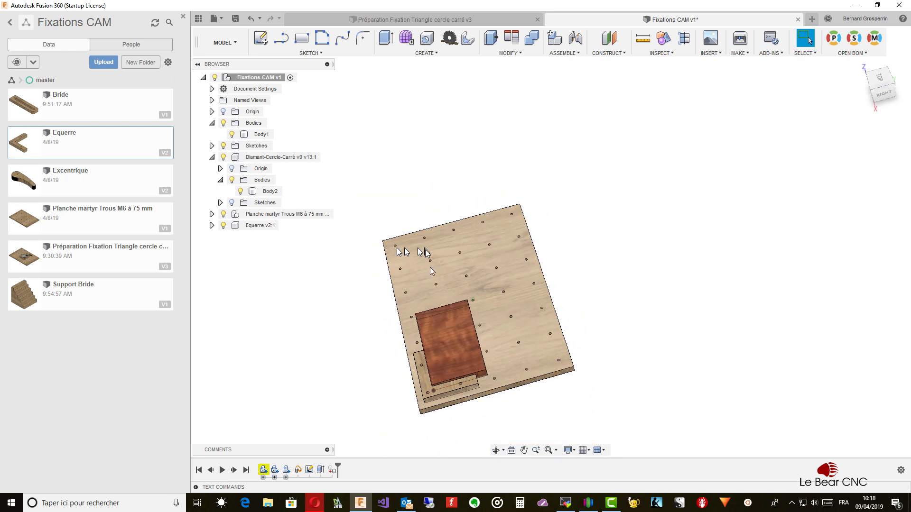
pyautogui.keyDown('shift'); pyautogui.moveTo(432, 271); pyautogui.dragTo(504, 257, button='middle'); pyautogui.keyUp('shift')
pyautogui.scroll(1, 522, 242)
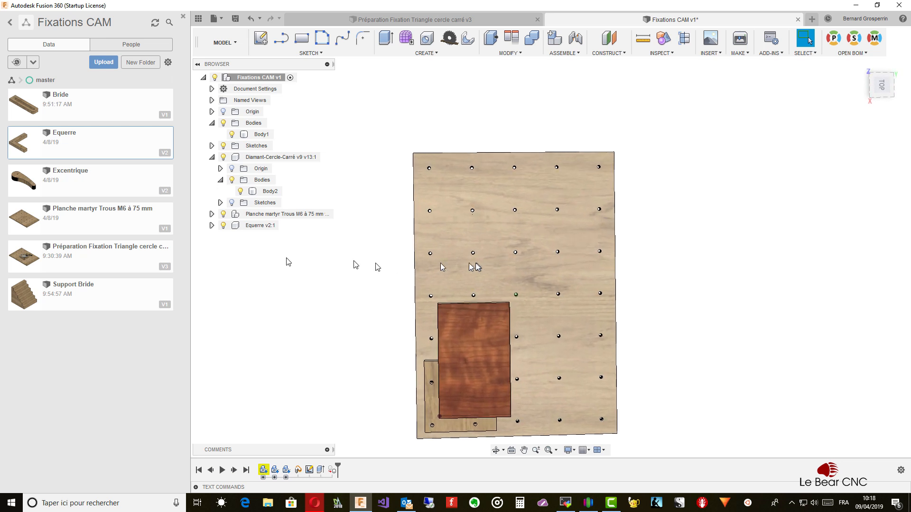
pyautogui.rightClick(56, 112)
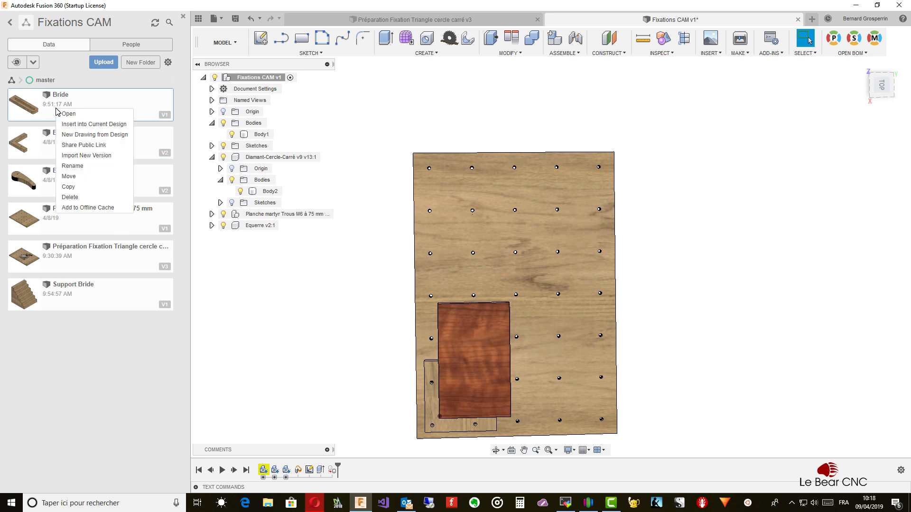
pyautogui.click(82, 124)
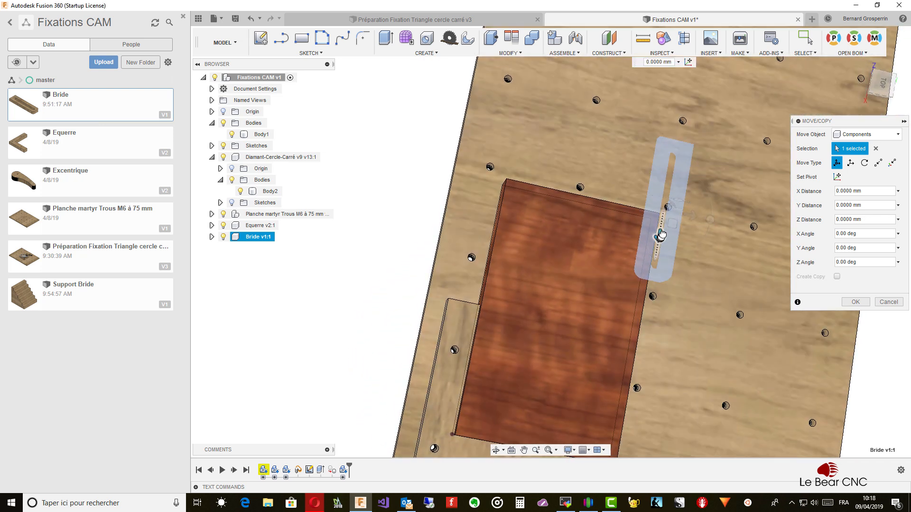
# Move the Bride clamp about -35.7 mm in X, -74.1 mm in Y and 51.7 mm in Z, overhanging the raw stock's end
pyautogui.moveTo(662, 235); pyautogui.dragTo(671, 202)
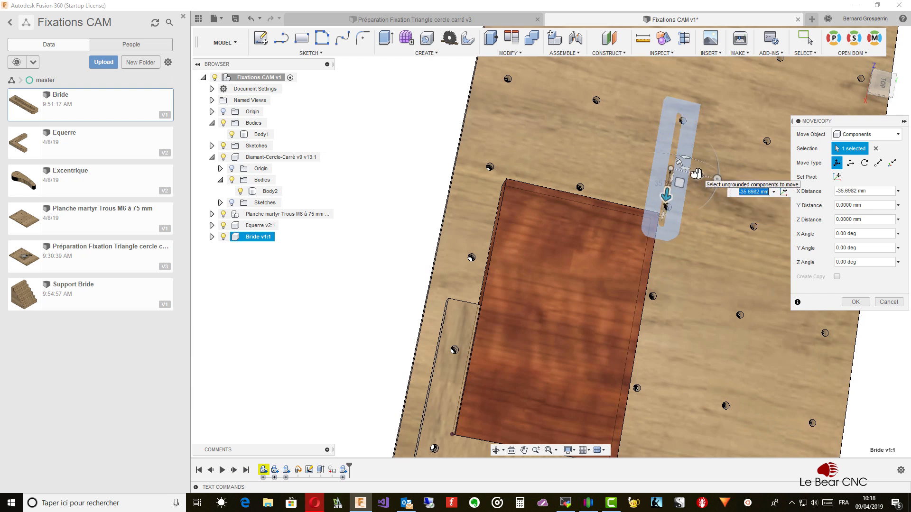
pyautogui.moveTo(697, 174); pyautogui.dragTo(672, 174)
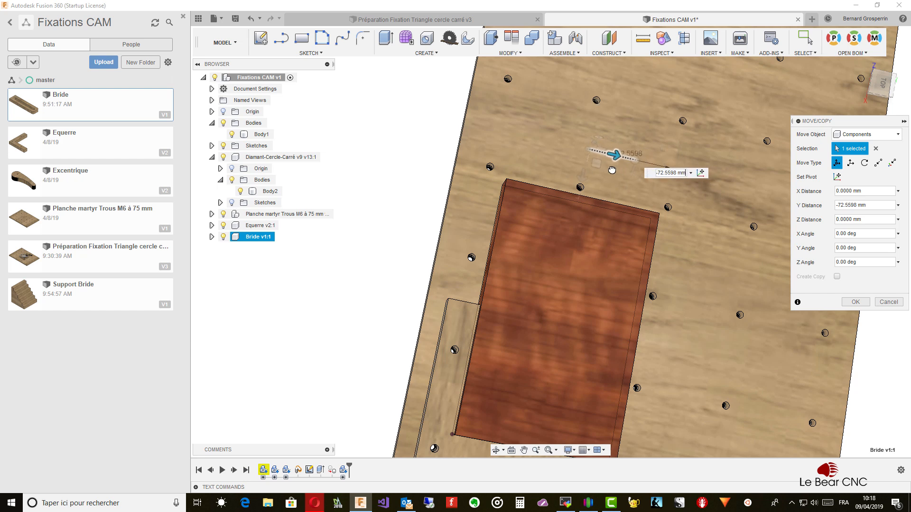
pyautogui.keyDown('shift'); pyautogui.moveTo(627, 173); pyautogui.dragTo(554, 232, button='middle'); pyautogui.keyUp('shift')
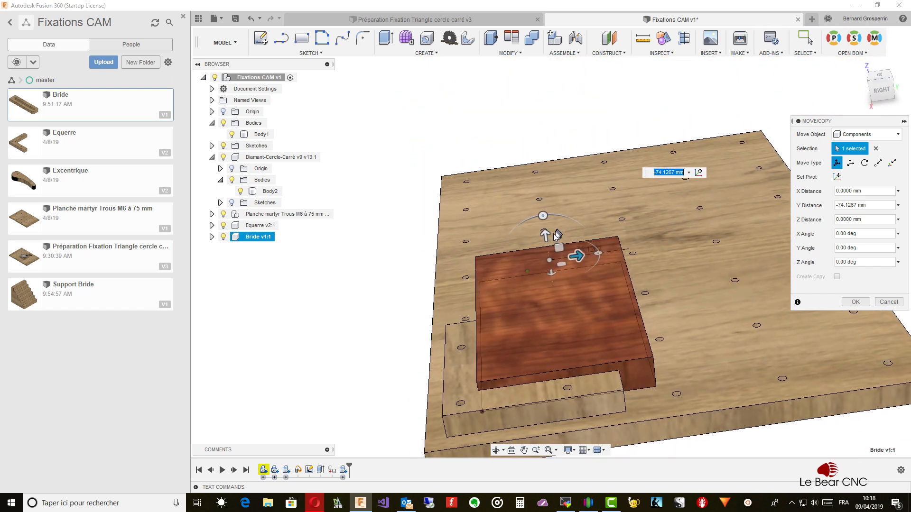
pyautogui.moveTo(546, 234); pyautogui.dragTo(533, 188)
pyautogui.moveTo(590, 217)
pyautogui.keyDown('shift'); pyautogui.mouseDown(button='middle')
pyautogui.moveTo(583, 211)
pyautogui.moveTo(593, 227)
pyautogui.mouseUp(button='middle'); pyautogui.keyUp('shift')
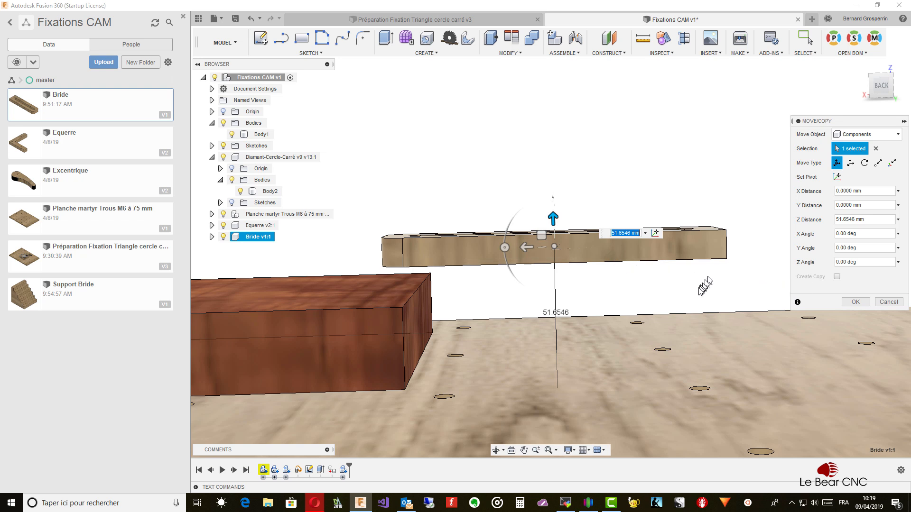
pyautogui.keyDown('shift'); pyautogui.moveTo(702, 288); pyautogui.dragTo(508, 268, button='middle'); pyautogui.keyUp('shift')
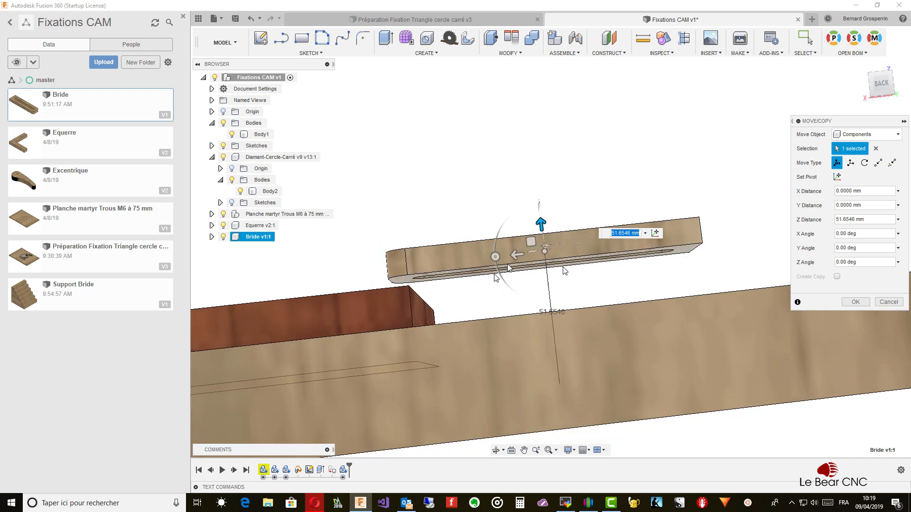
pyautogui.click(856, 302)
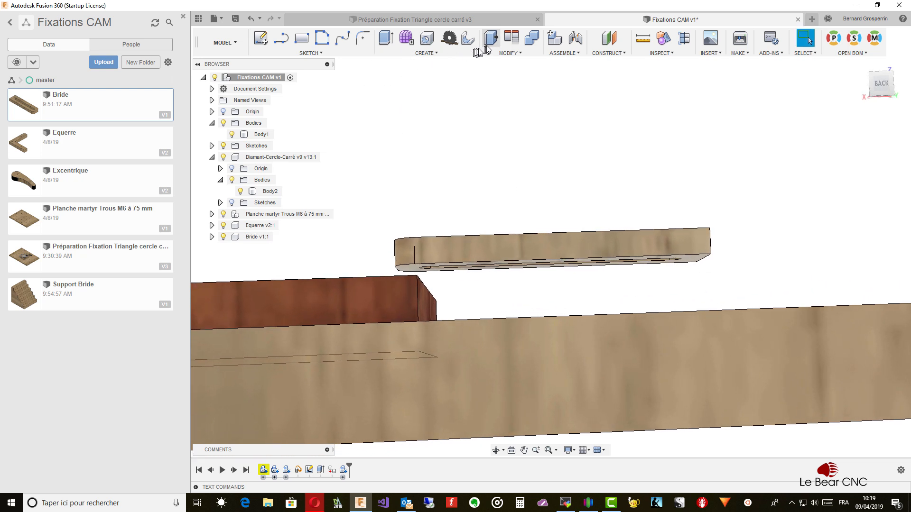
# Align the underside of the Bride clamp with the top face of the cherry raw stock
pyautogui.click(510, 40)
pyautogui.keyDown('shift'); pyautogui.moveTo(468, 99); pyautogui.dragTo(421, 309, button='middle'); pyautogui.keyUp('shift')
pyautogui.click(422, 313)
pyautogui.click(419, 300)
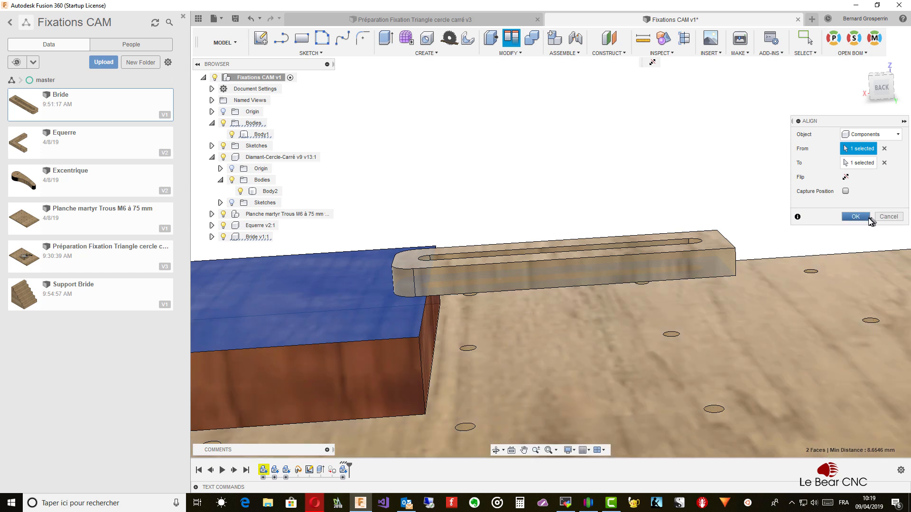
pyautogui.click(869, 217)
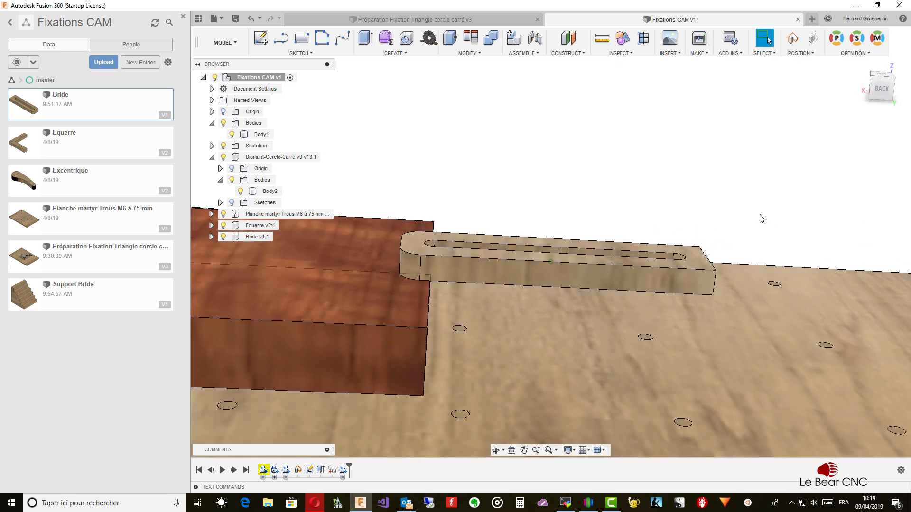
# Insert Support Bride and move it about -102.8 mm in X, -73.8 mm in Y and 38.6 mm in Z, near the clamp's free end
pyautogui.keyDown('shift'); pyautogui.moveTo(760, 214); pyautogui.dragTo(759, 215, button='middle'); pyautogui.keyUp('shift')
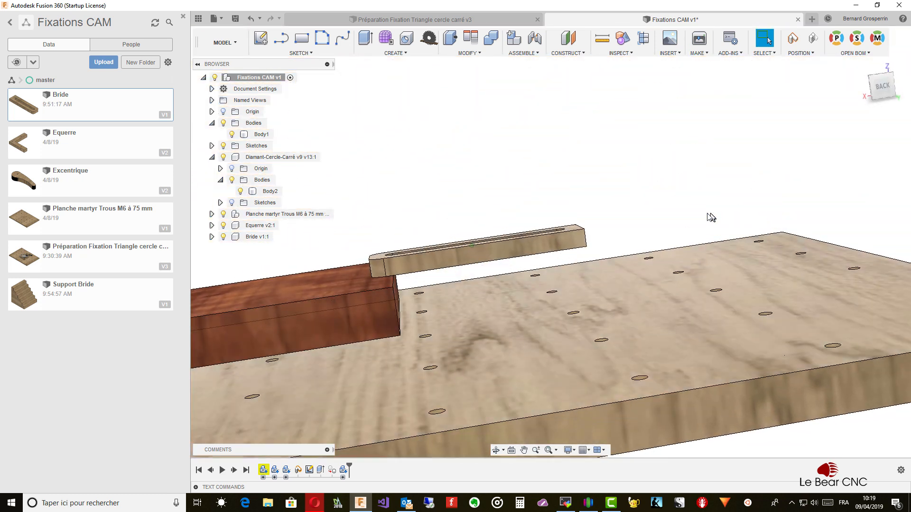
pyautogui.rightClick(109, 292)
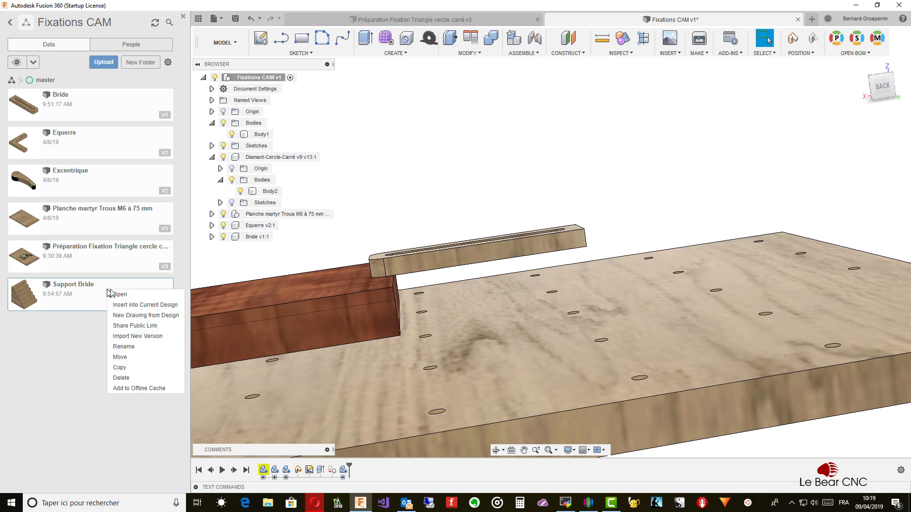
pyautogui.click(134, 306)
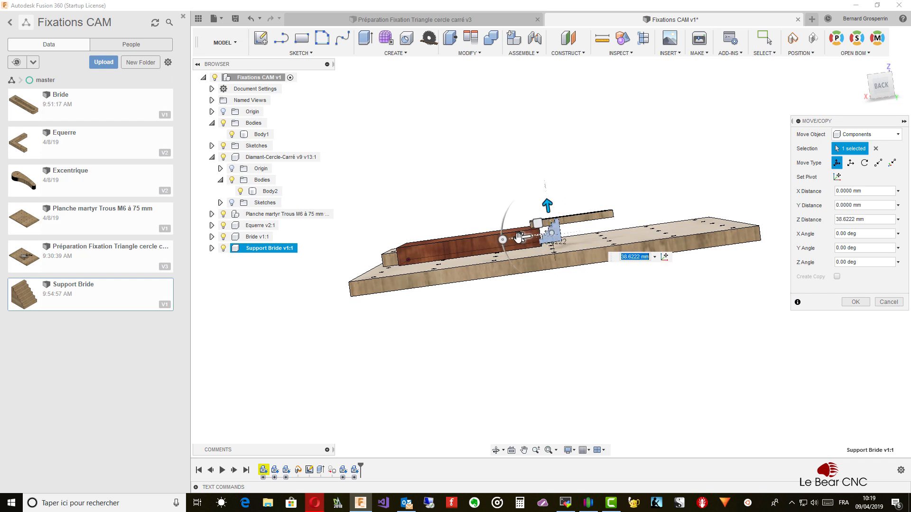
pyautogui.moveTo(519, 237); pyautogui.dragTo(559, 236)
pyautogui.scroll(8, 593, 235)
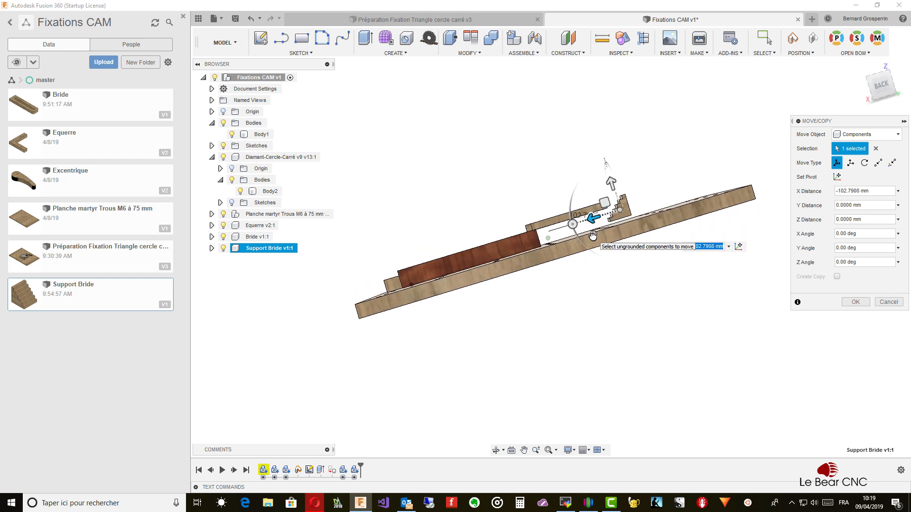
pyautogui.scroll(10, 652, 259)
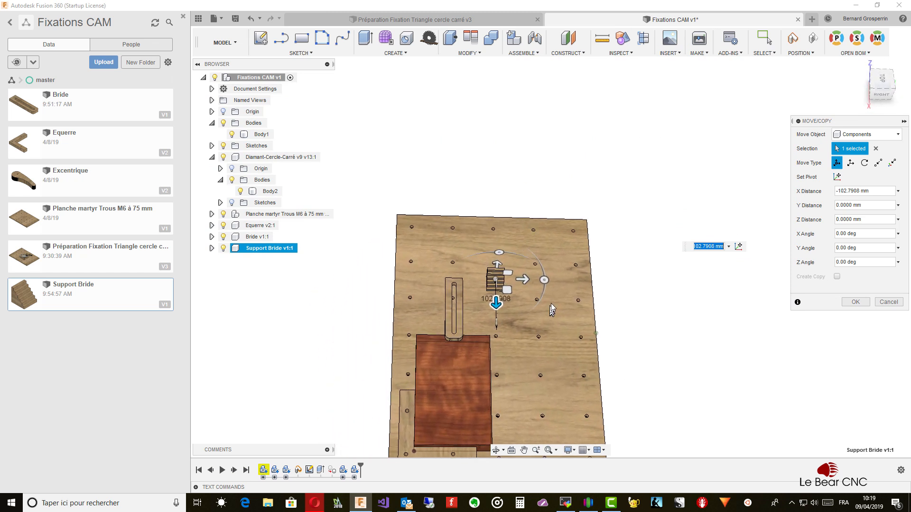
pyautogui.moveTo(546, 274); pyautogui.dragTo(528, 273)
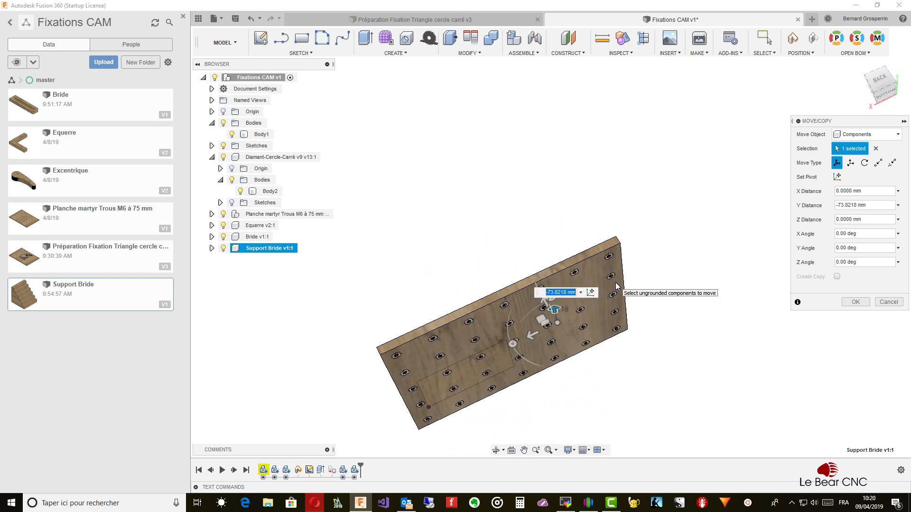
pyautogui.click(855, 302)
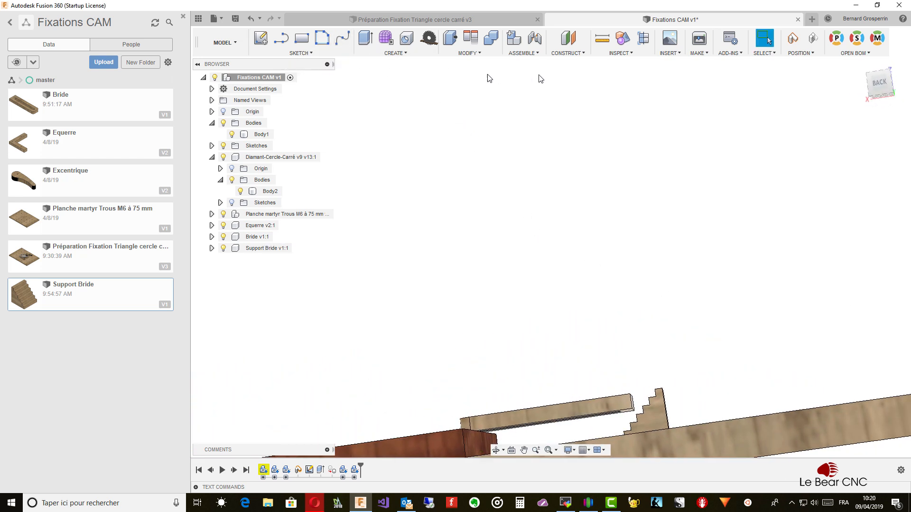
pyautogui.click(471, 40)
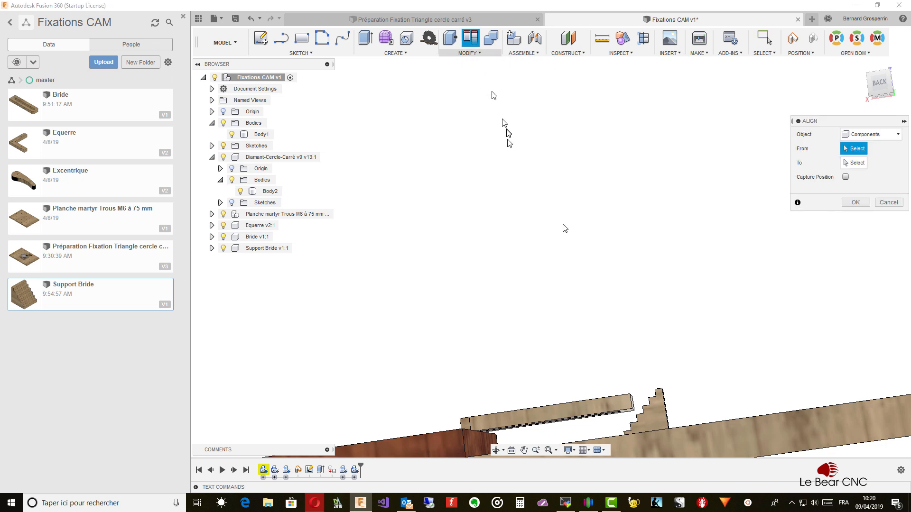
pyautogui.scroll(10, 691, 385)
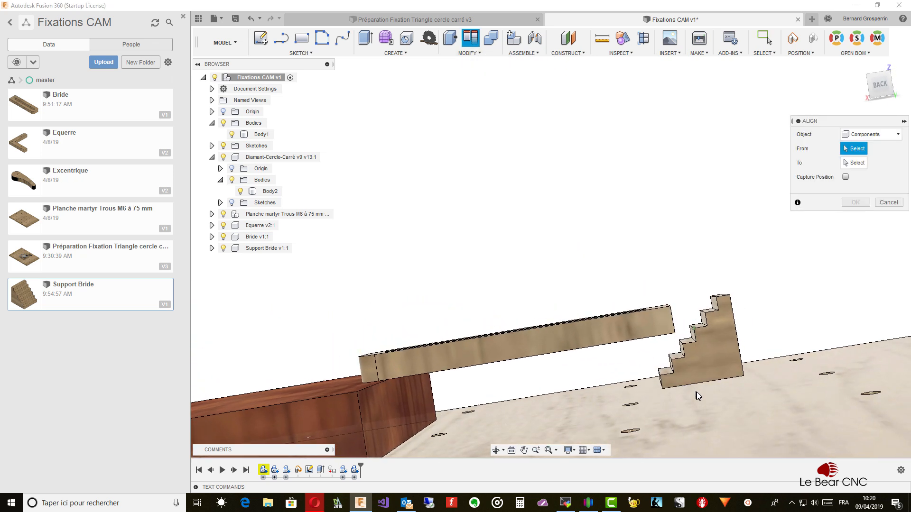
pyautogui.scroll(-10, 713, 382)
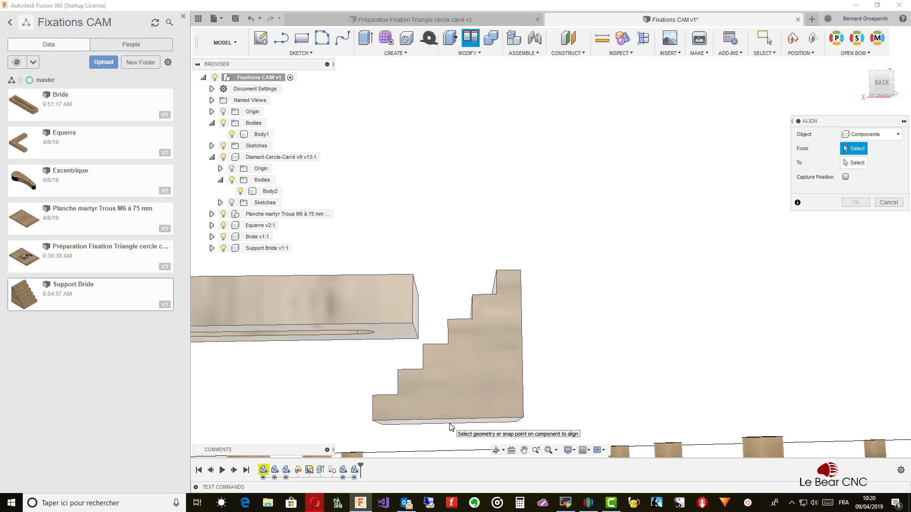
pyautogui.click(450, 423)
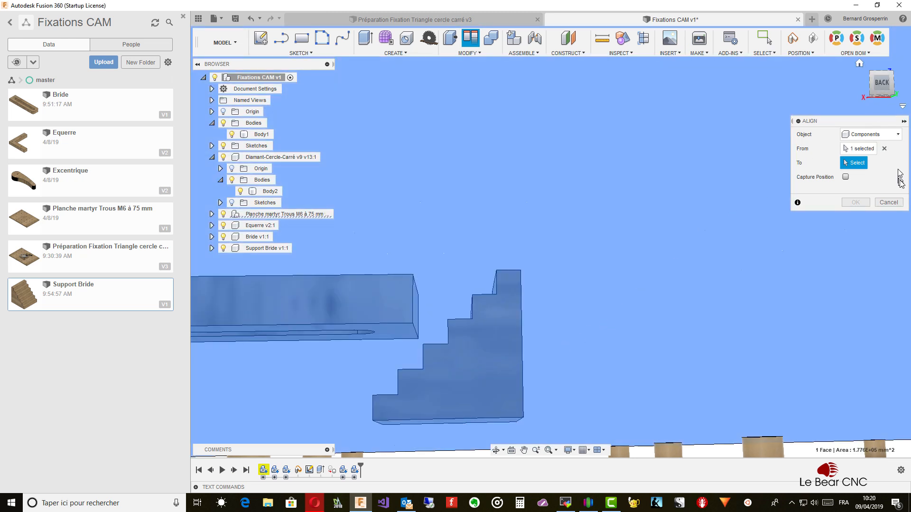
pyautogui.click(889, 203)
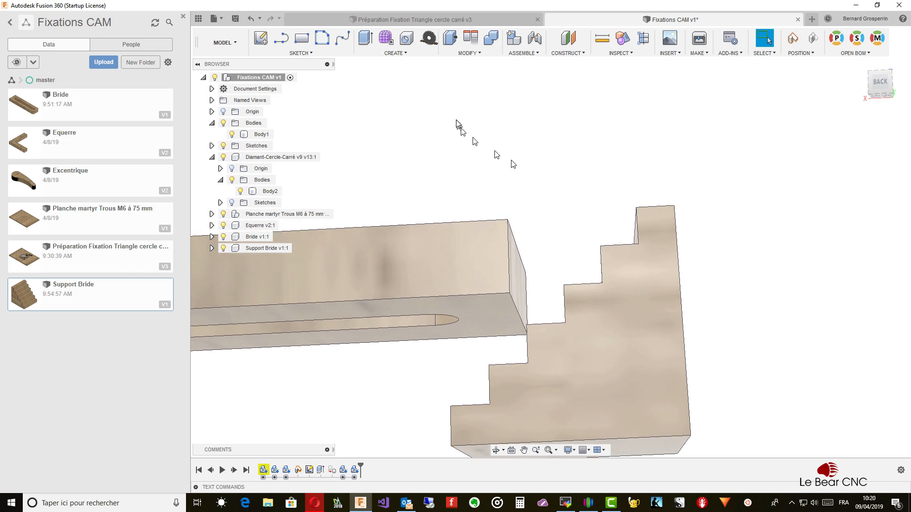
pyautogui.click(470, 38)
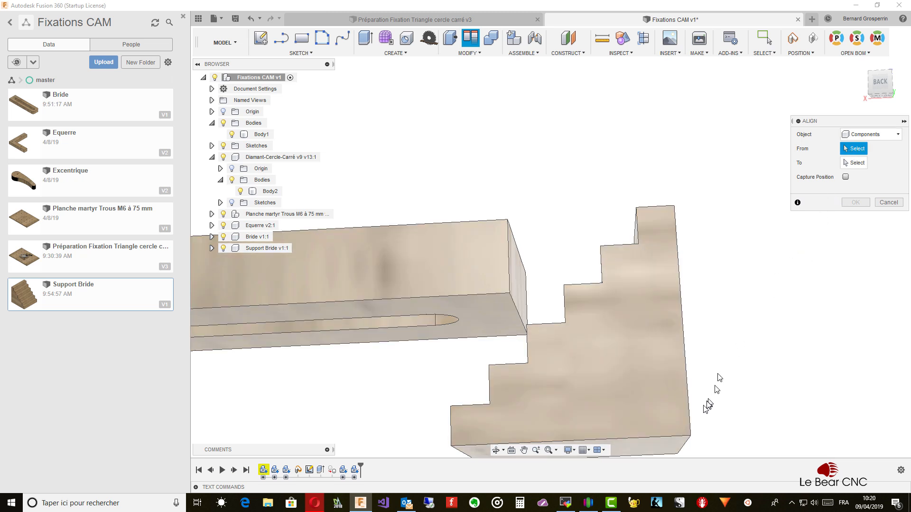
pyautogui.moveTo(662, 445); pyautogui.dragTo(637, 407, button='middle')
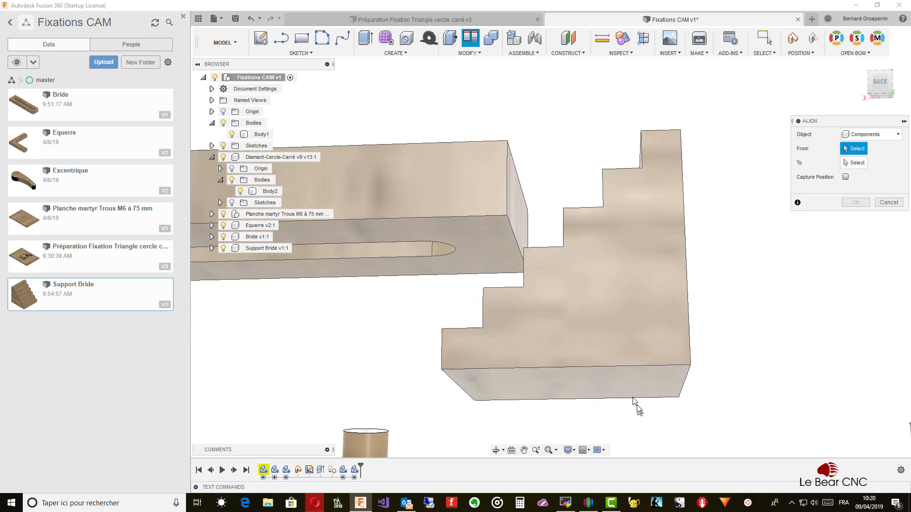
pyautogui.click(625, 380)
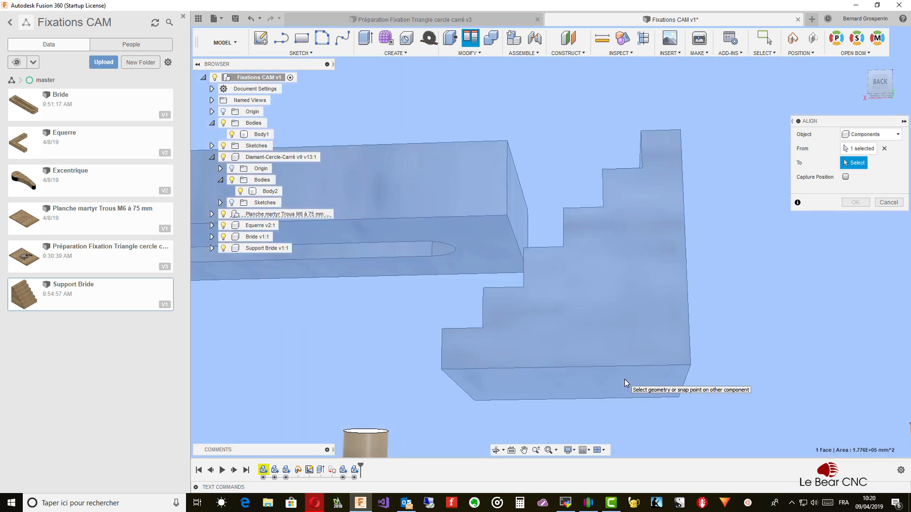
pyautogui.click(894, 206)
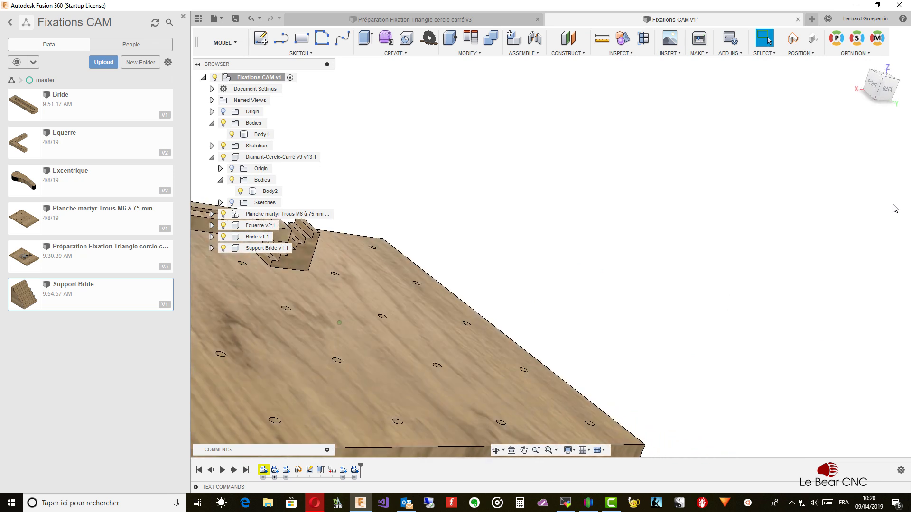
# Raise the Support Bride component about 25.7 mm in Z, further clear of the spoilboard
pyautogui.keyDown('shift'); pyautogui.moveTo(894, 209); pyautogui.dragTo(680, 180, button='middle'); pyautogui.keyUp('shift')
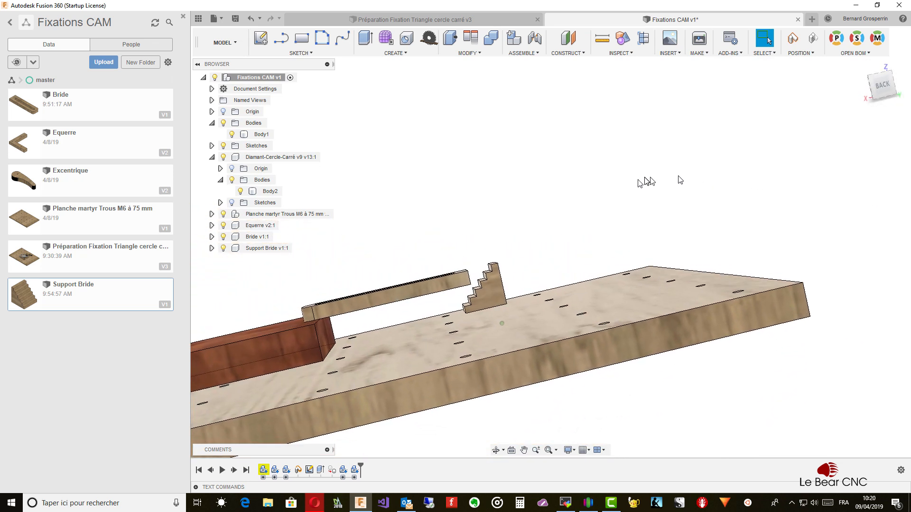
pyautogui.scroll(5, 631, 189)
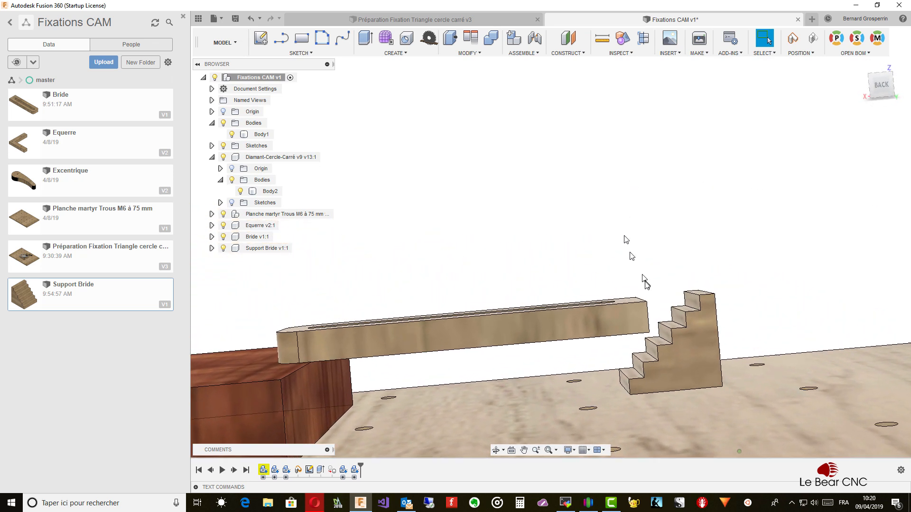
pyautogui.scroll(1, 646, 282)
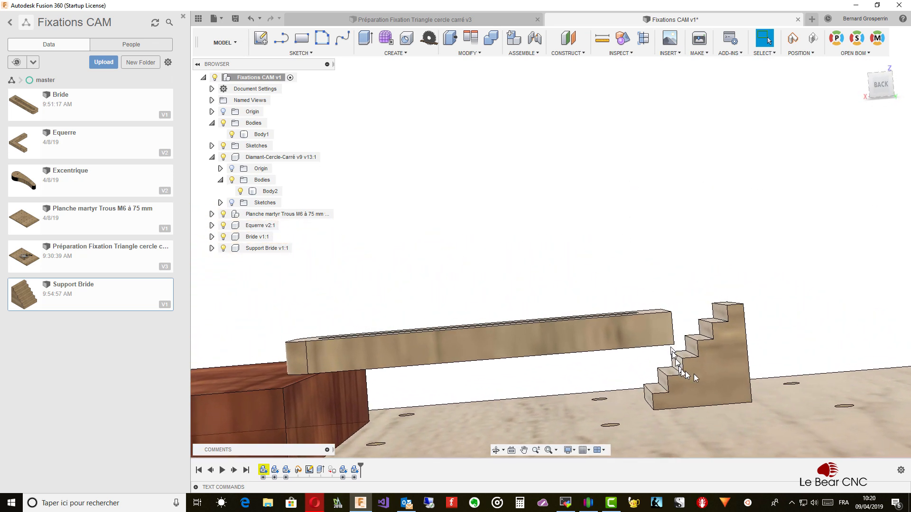
pyautogui.rightClick(248, 249)
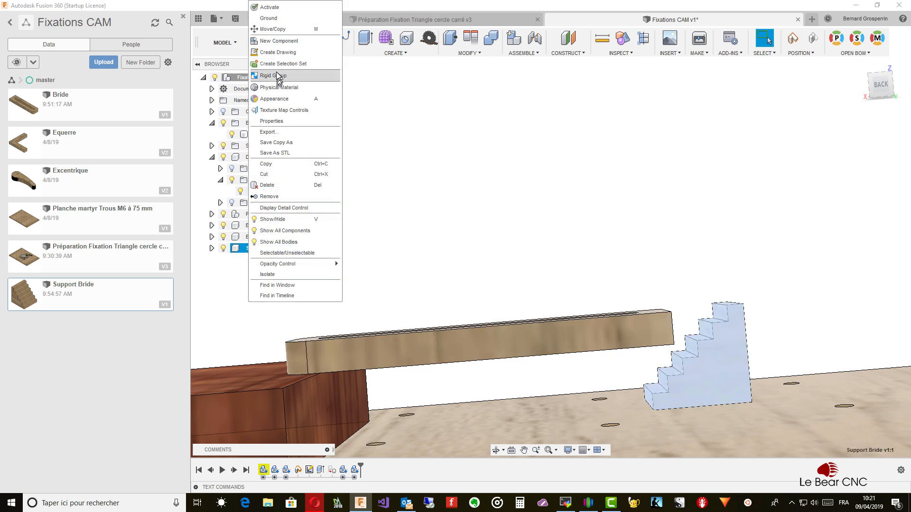
pyautogui.click(272, 29)
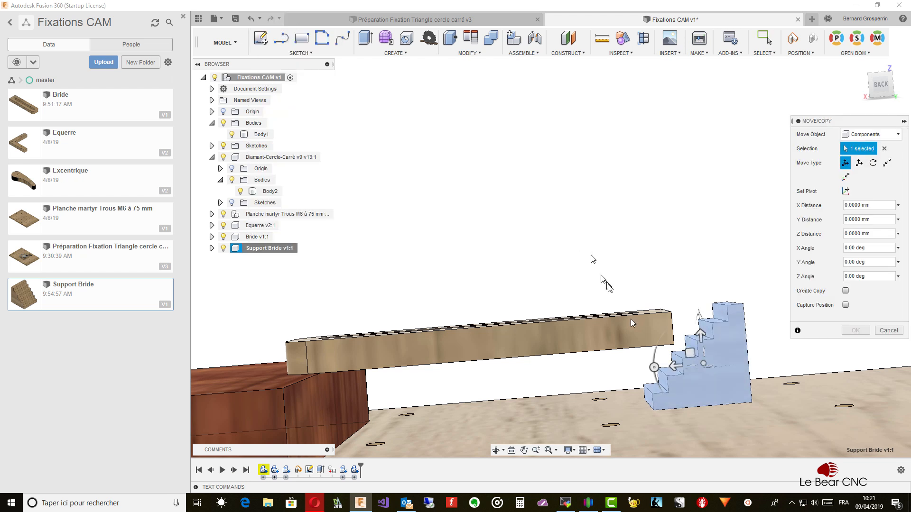
pyautogui.moveTo(704, 338); pyautogui.dragTo(703, 256)
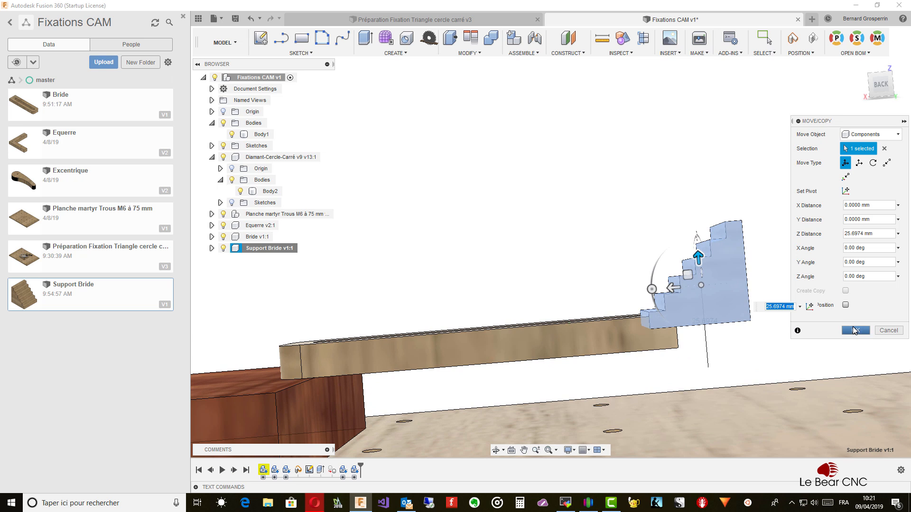
pyautogui.click(854, 331)
# Align the base of the Support Bride with the top face of the spoilboard
pyautogui.scroll(10, 689, 209)
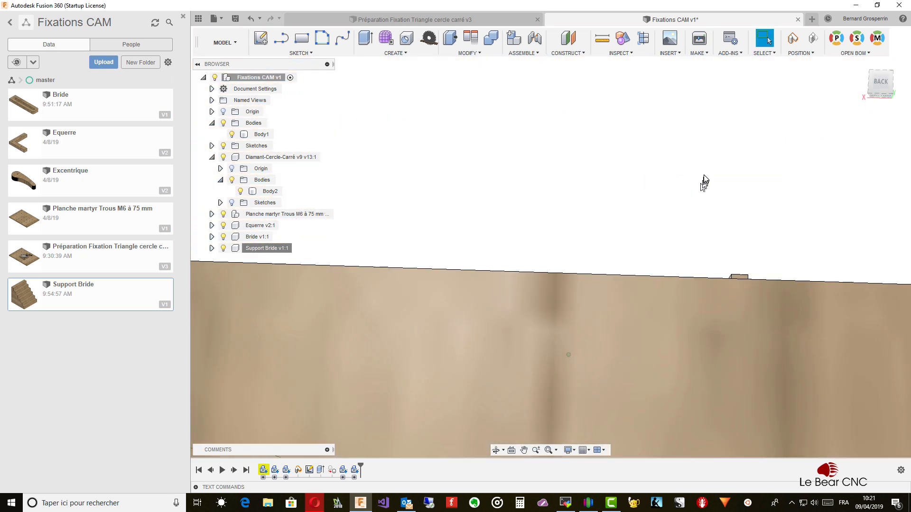
pyautogui.scroll(-5, 704, 180)
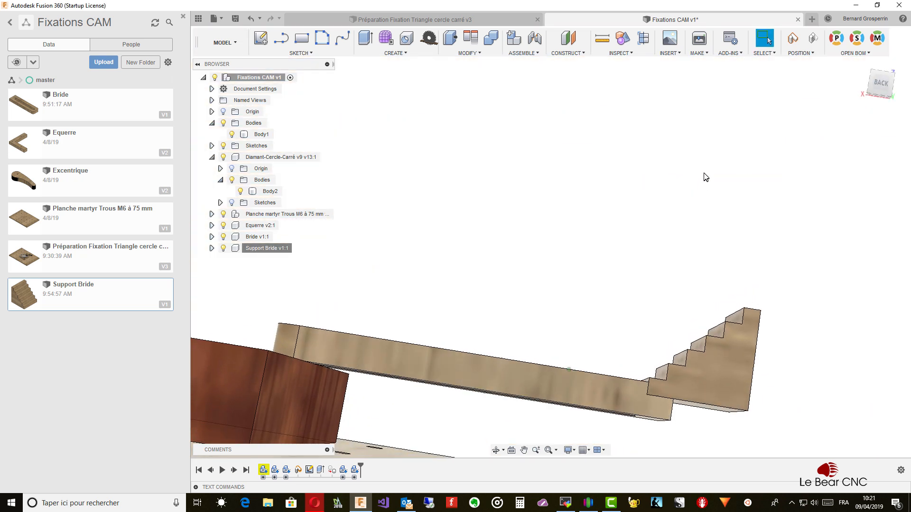
pyautogui.click(472, 38)
pyautogui.scroll(8, 712, 406)
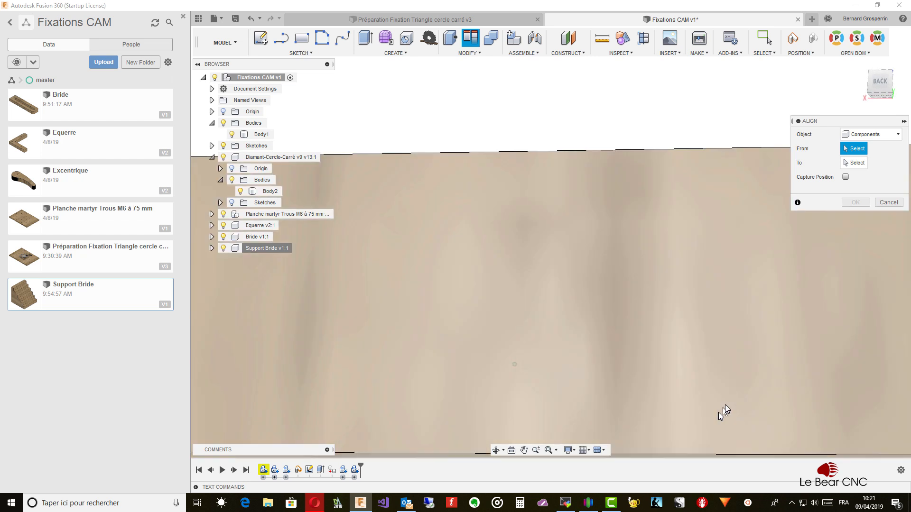
pyautogui.scroll(-8, 725, 406)
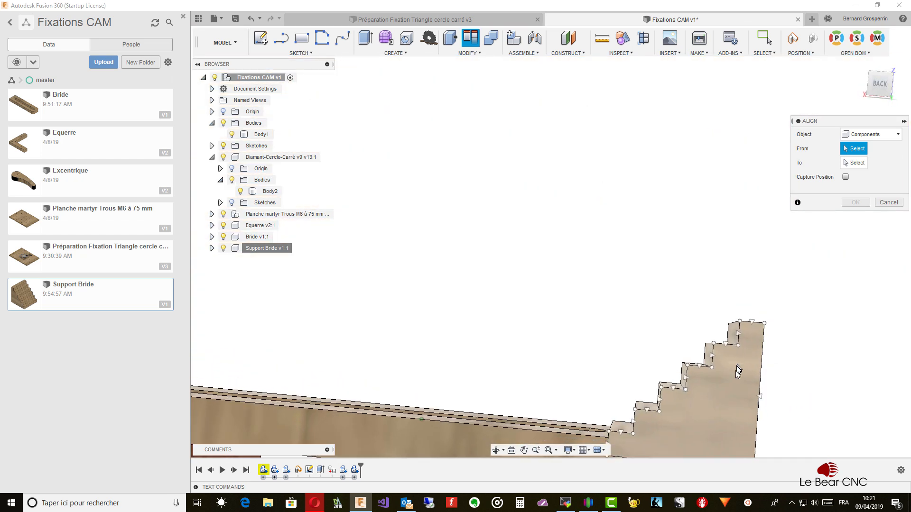
pyautogui.keyDown('shift'); pyautogui.moveTo(737, 366); pyautogui.dragTo(708, 381, button='middle'); pyautogui.keyUp('shift')
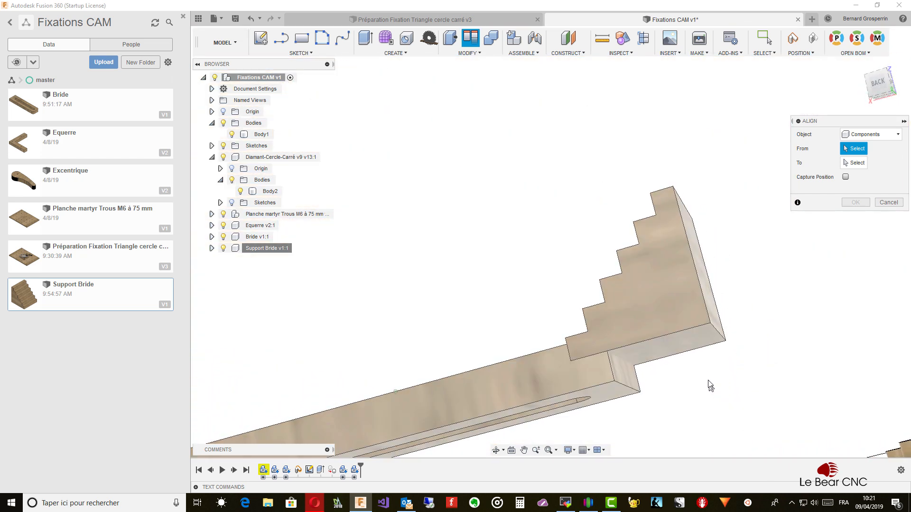
pyautogui.keyDown('shift'); pyautogui.moveTo(685, 340); pyautogui.dragTo(402, 402, button='middle'); pyautogui.keyUp('shift')
pyautogui.scroll(5, 689, 373)
pyautogui.scroll(-10, 667, 331)
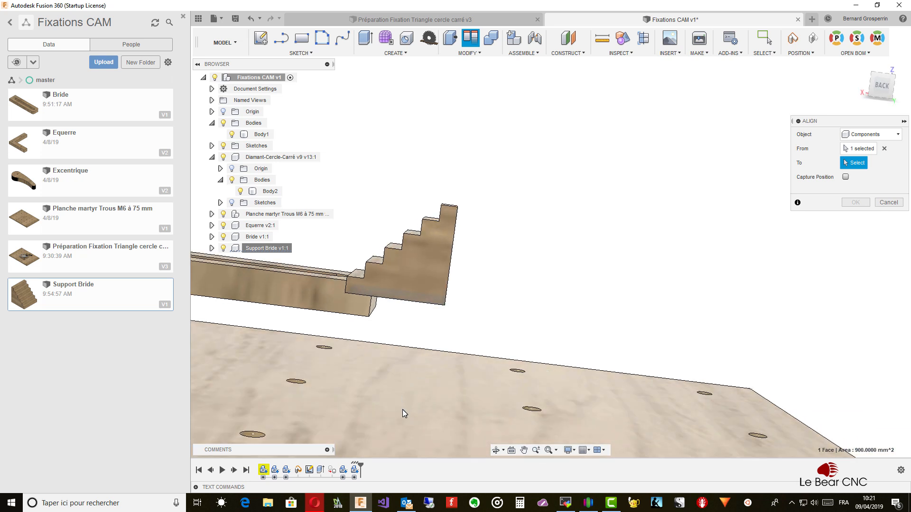
pyautogui.click(402, 414)
pyautogui.keyDown('shift'); pyautogui.moveTo(404, 403); pyautogui.dragTo(480, 334, button='middle'); pyautogui.keyUp('shift')
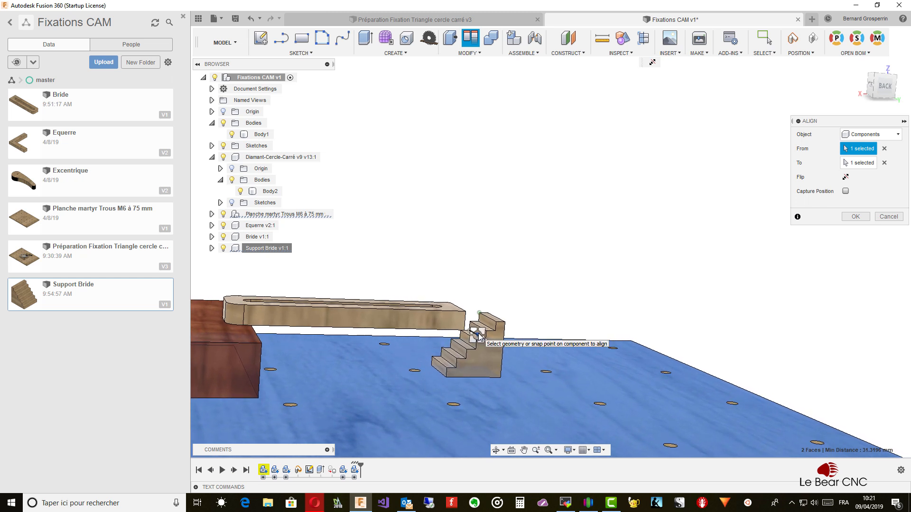
# Align a step face of the Support Bride with the Bride clamp at its free end
pyautogui.scroll(3, 479, 334)
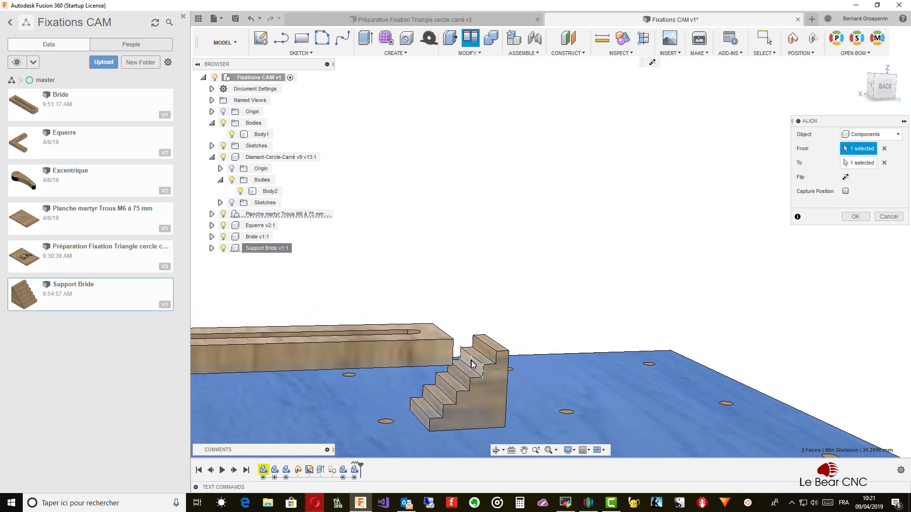
pyautogui.click(472, 364)
pyautogui.keyDown('shift'); pyautogui.moveTo(470, 365); pyautogui.dragTo(556, 340, button='middle'); pyautogui.keyUp('shift')
pyautogui.click(421, 346)
pyautogui.keyDown('shift'); pyautogui.moveTo(745, 299); pyautogui.dragTo(553, 382, button='middle'); pyautogui.keyUp('shift')
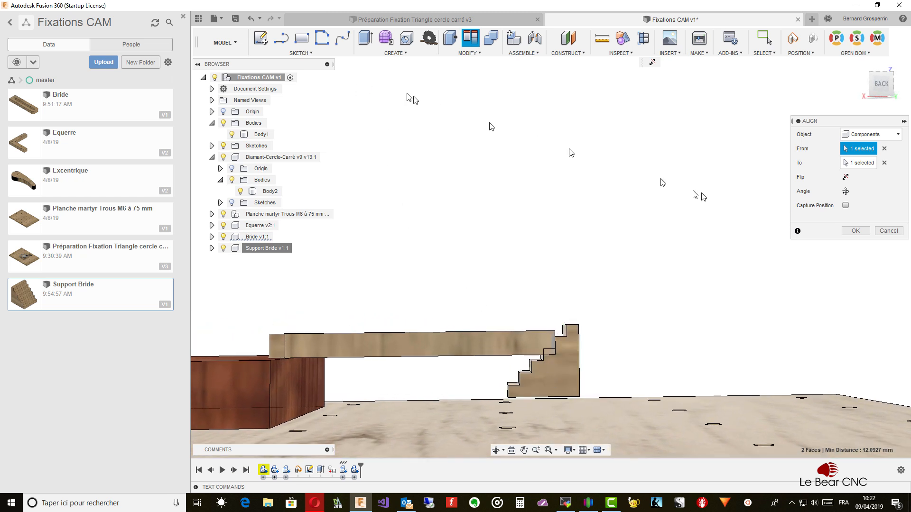
pyautogui.click(861, 234)
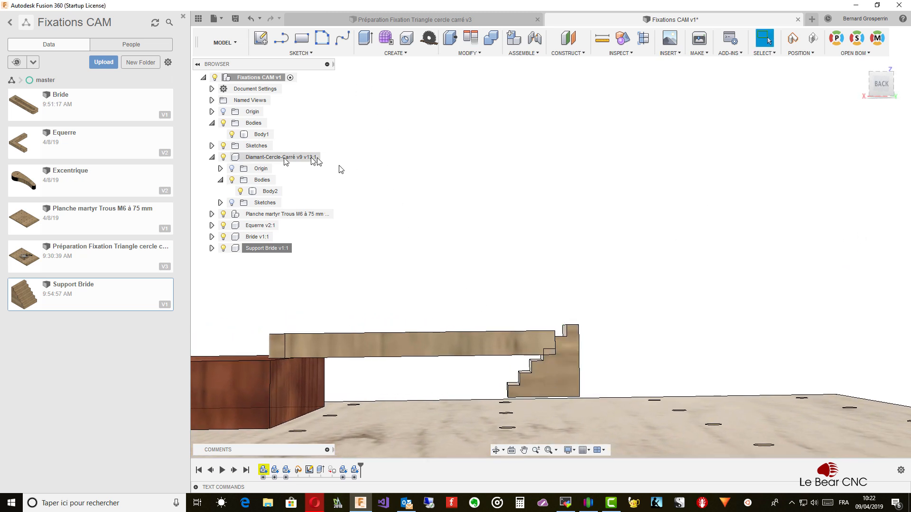
# Lower the Support Bride component about 7.5 mm in Z, beneath the free end of the Bride clamp
pyautogui.rightClick(261, 250)
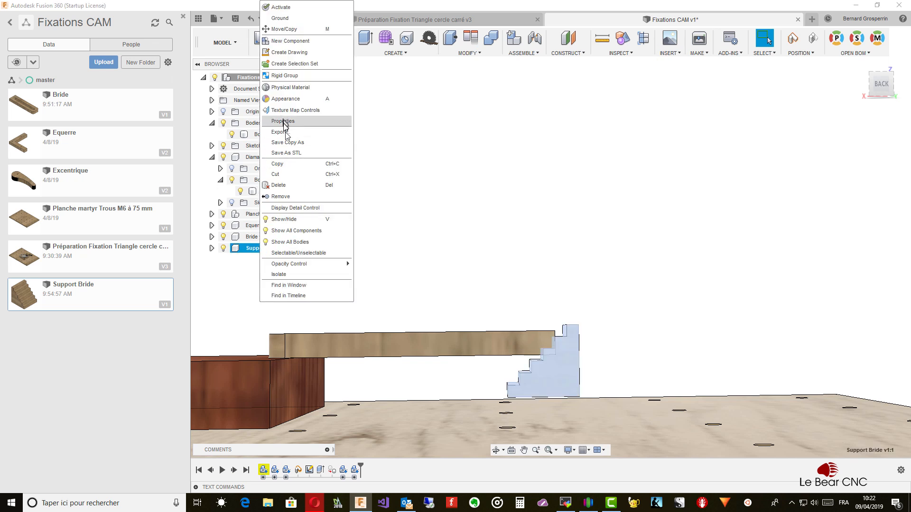
pyautogui.click(285, 31)
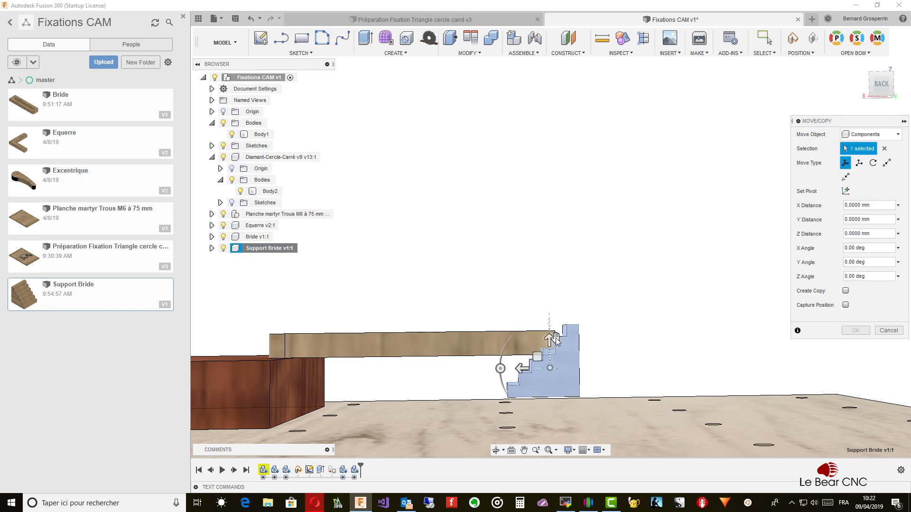
pyautogui.moveTo(549, 340); pyautogui.dragTo(550, 359)
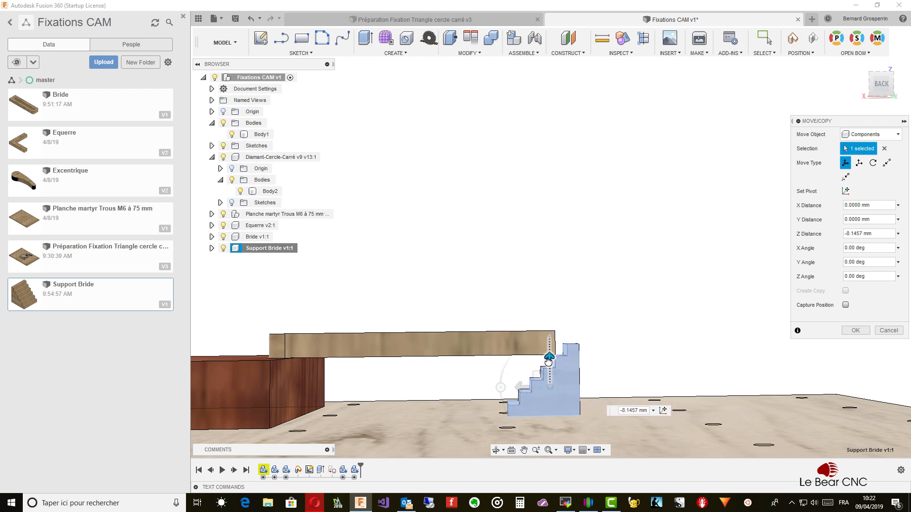
pyautogui.moveTo(549, 362); pyautogui.dragTo(548, 359)
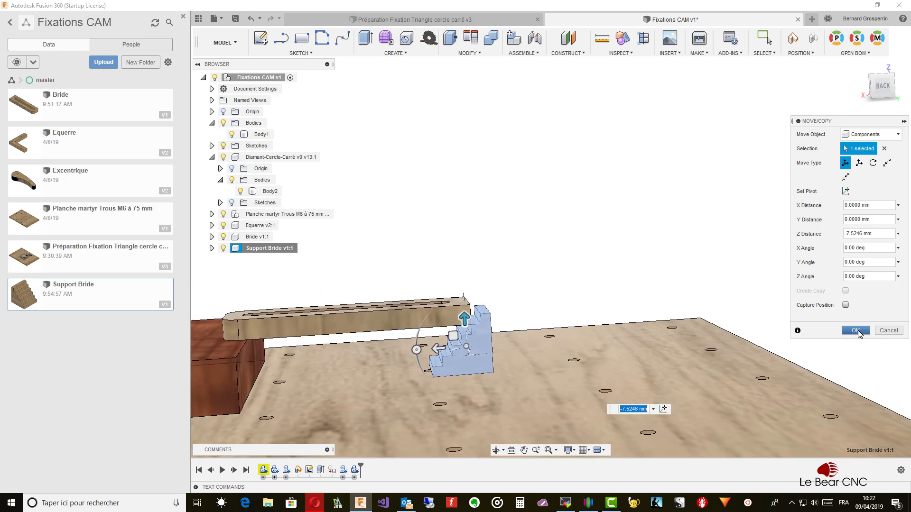
pyautogui.click(857, 330)
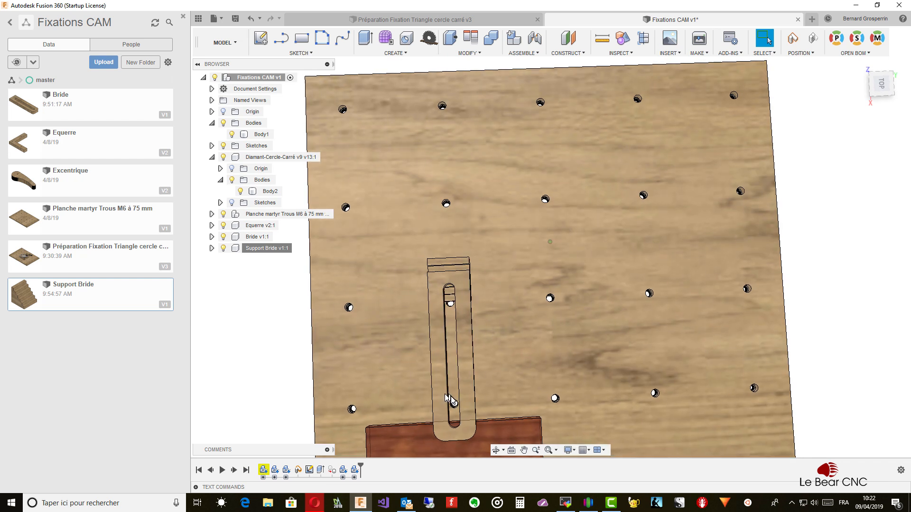
pyautogui.keyDown('shift'); pyautogui.moveTo(451, 401); pyautogui.dragTo(434, 245, button='middle'); pyautogui.keyUp('shift')
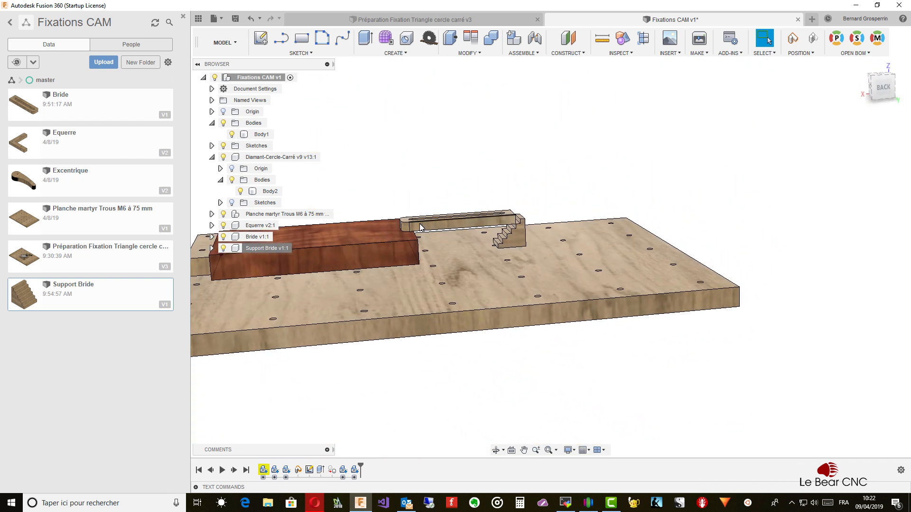
pyautogui.click(417, 234)
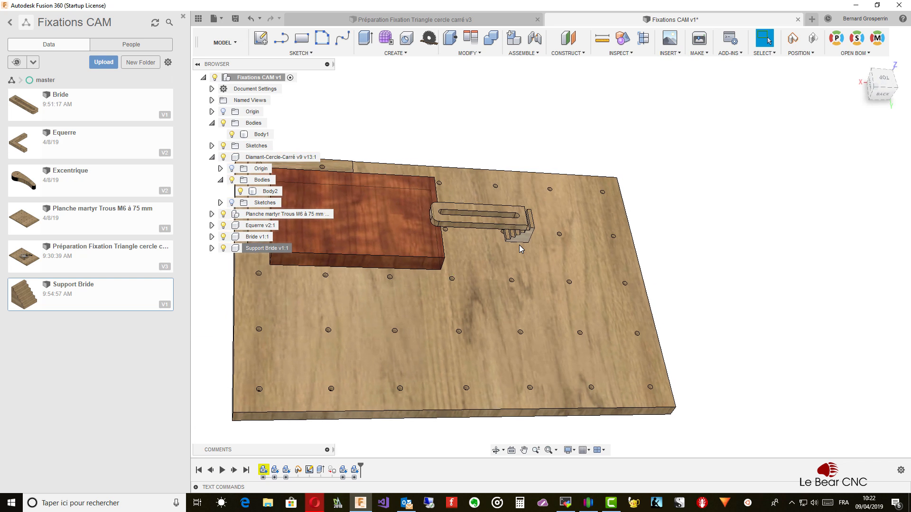
pyautogui.click(419, 228)
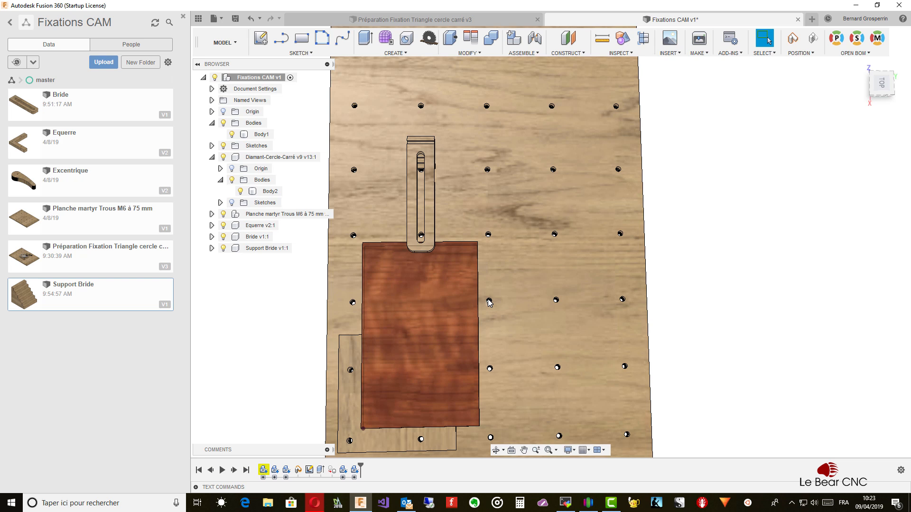
# Insert a second Bride component, rotate it -90° about Z and move it about 83.4 mm in Y alongside the raw stock
pyautogui.rightClick(52, 111)
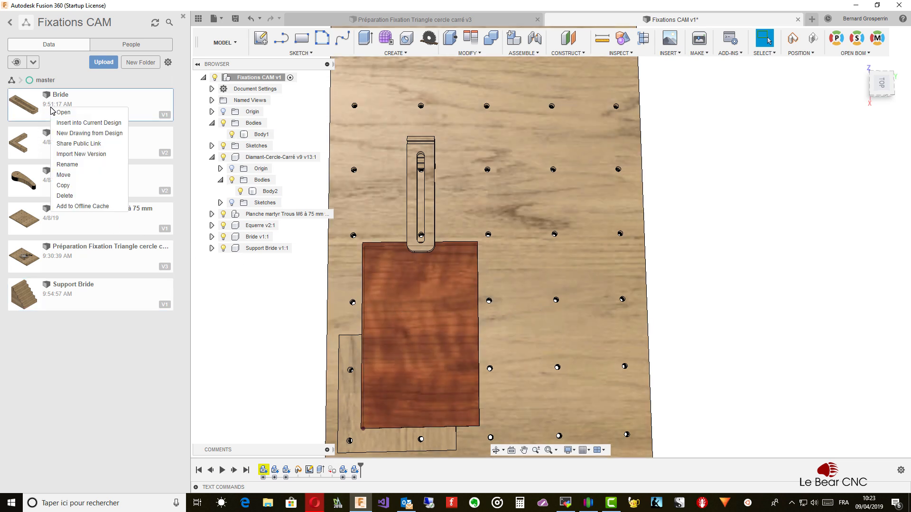
pyautogui.click(78, 123)
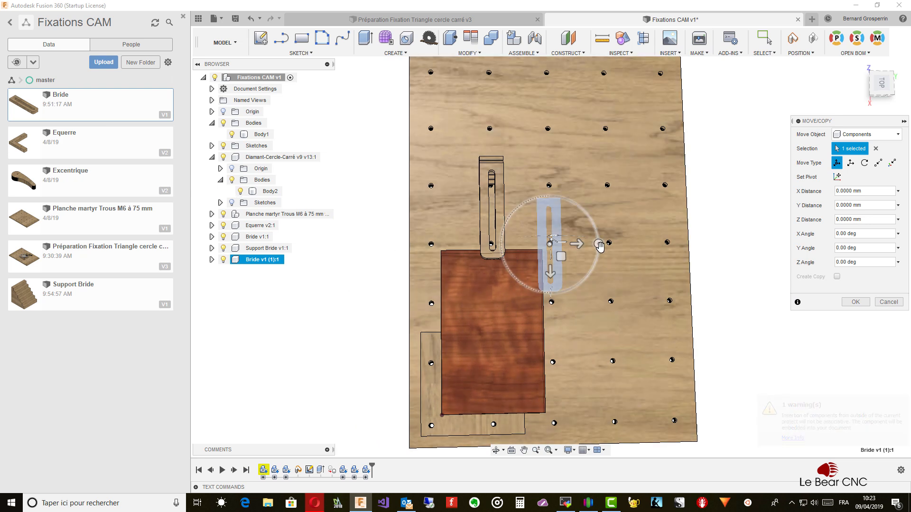
pyautogui.moveTo(600, 244); pyautogui.dragTo(551, 285)
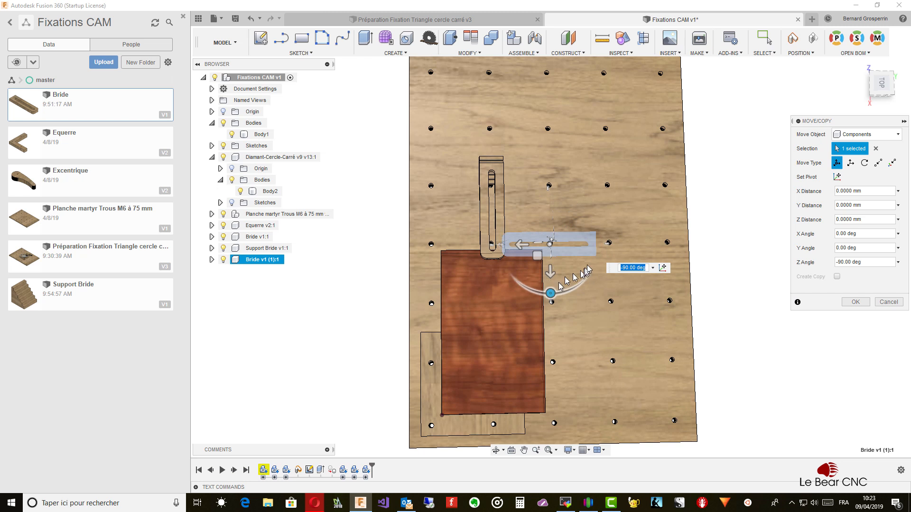
pyautogui.moveTo(549, 277); pyautogui.dragTo(553, 338)
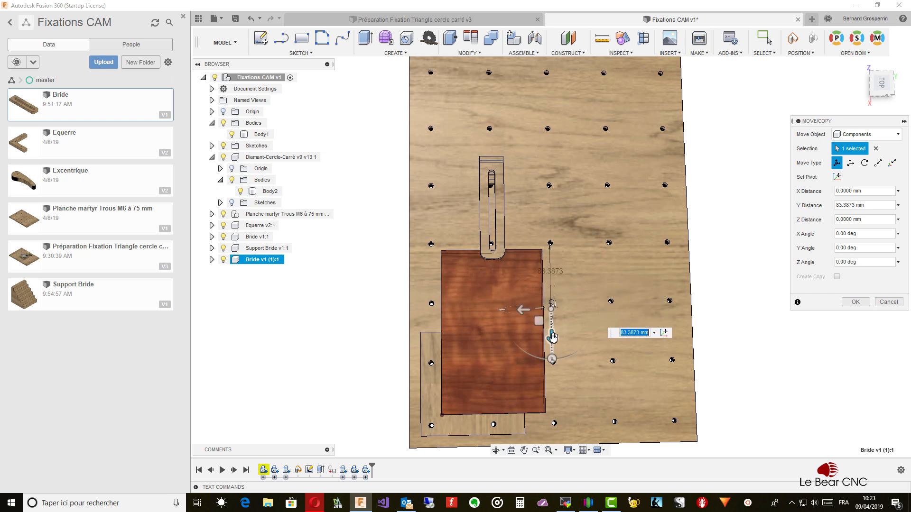
# Raise the second Bride above the raw stock and shift it about -38.6 mm in X and -7.6 mm in Y, overlapping the stock's long edge
pyautogui.keyDown('shift'); pyautogui.moveTo(561, 332); pyautogui.dragTo(532, 282, button='middle'); pyautogui.keyUp('shift')
pyautogui.moveTo(529, 279); pyautogui.dragTo(522, 251)
pyautogui.keyDown('shift'); pyautogui.moveTo(549, 284); pyautogui.dragTo(519, 272, button='middle'); pyautogui.keyUp('shift')
pyautogui.moveTo(514, 269); pyautogui.dragTo(540, 271)
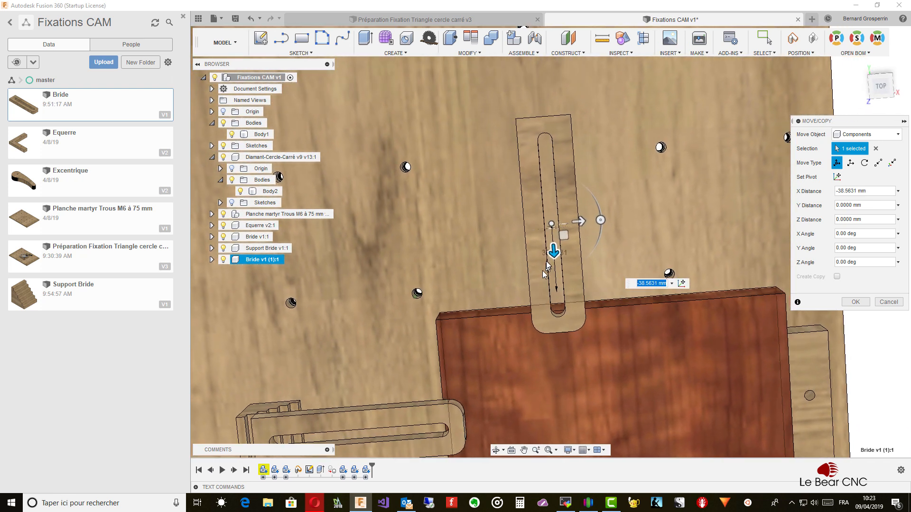
pyautogui.click(883, 90)
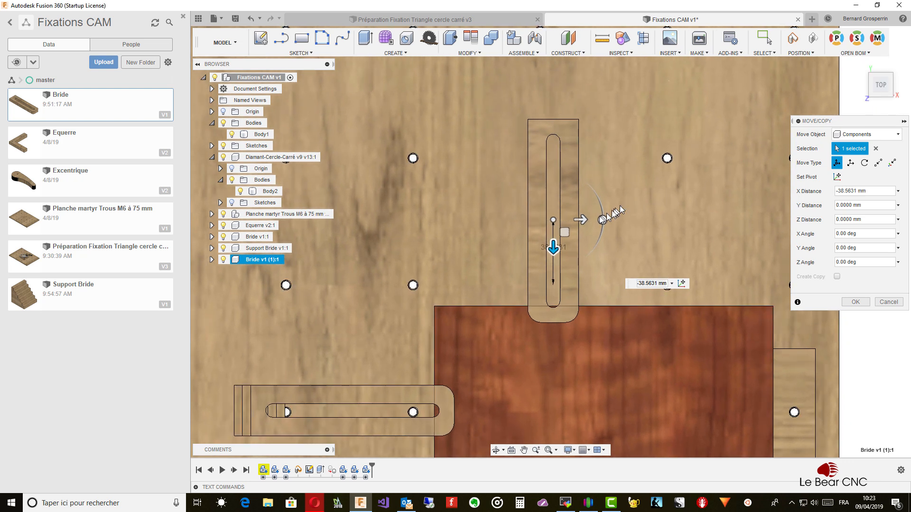
pyautogui.moveTo(582, 218); pyautogui.dragTo(569, 220)
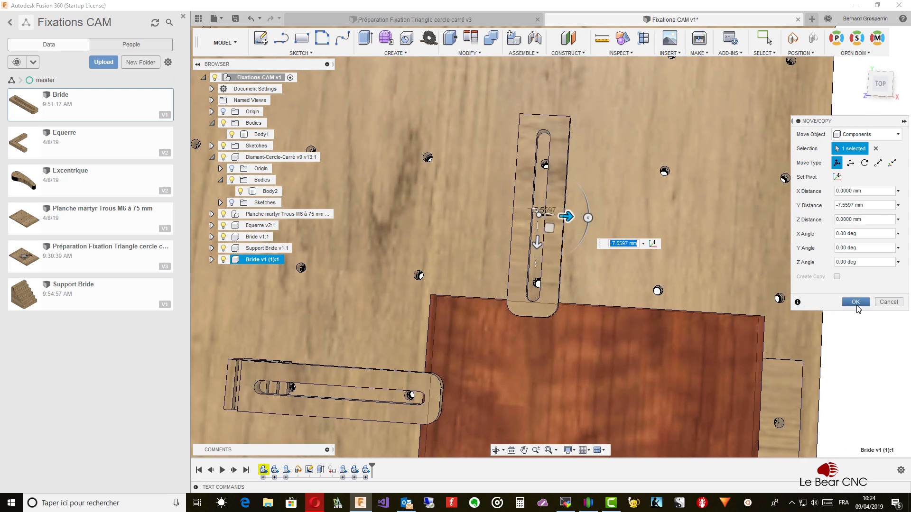
pyautogui.click(856, 302)
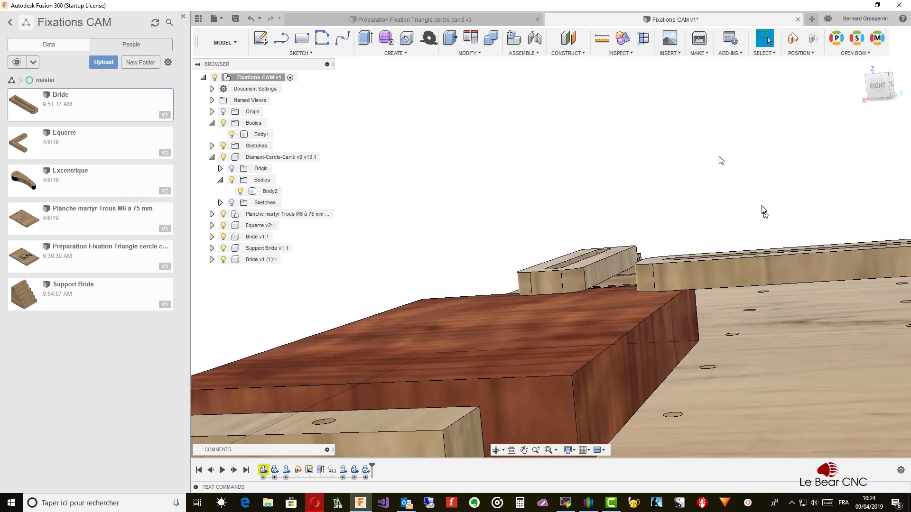
# Align the underside of the second Bride clamp with the top face of the cherry raw stock
pyautogui.click(477, 39)
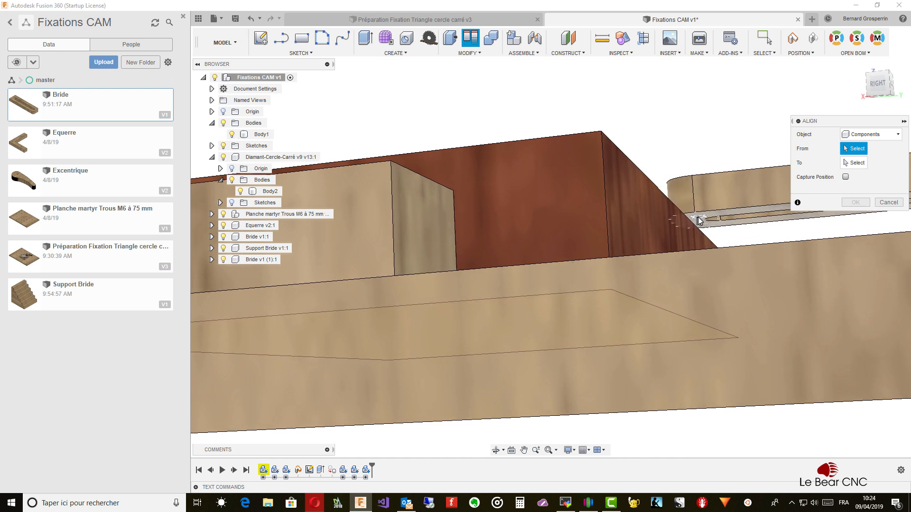
pyautogui.click(698, 220)
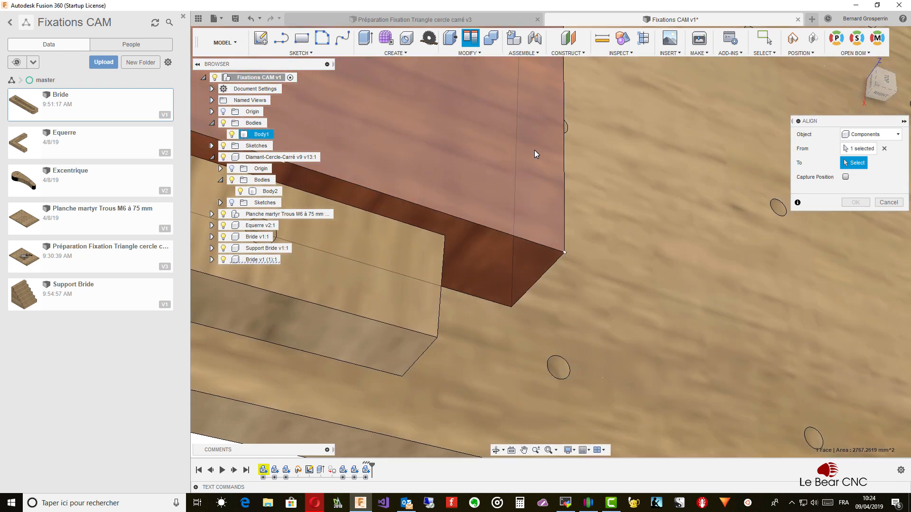
pyautogui.click(535, 150)
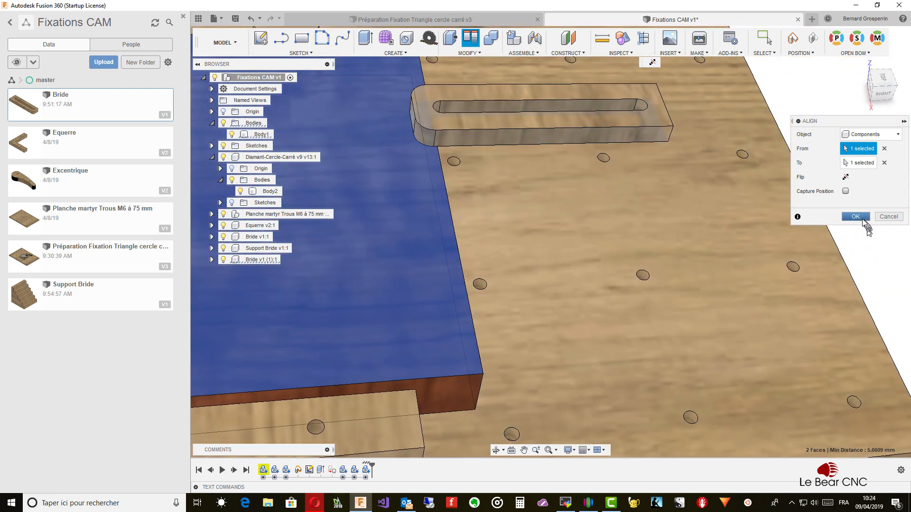
pyautogui.click(857, 217)
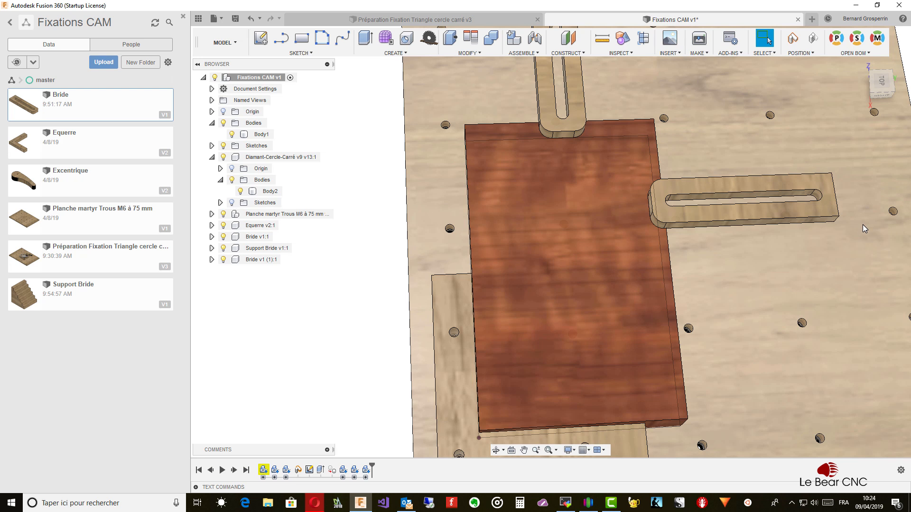
# Switch to the Manufacture workspace and hide the project's data panel
pyautogui.click(588, 365)
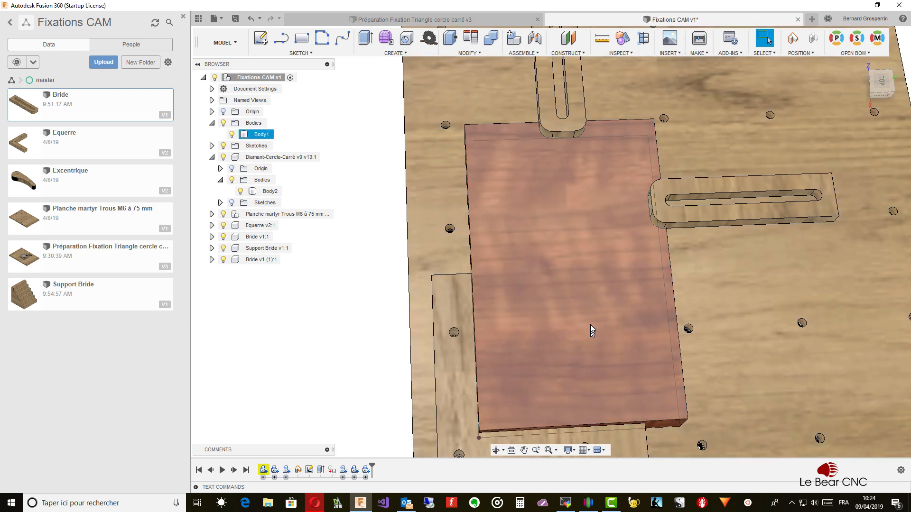
pyautogui.press('Escape')
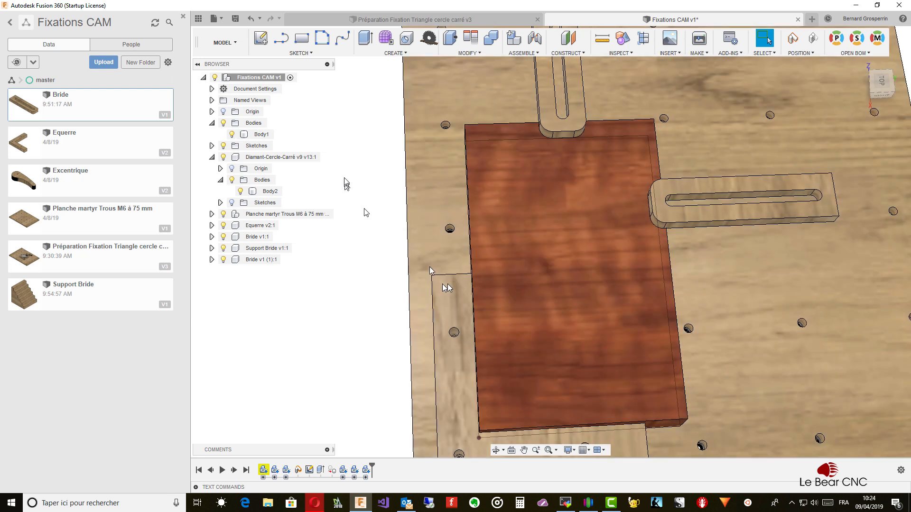
pyautogui.click(237, 42)
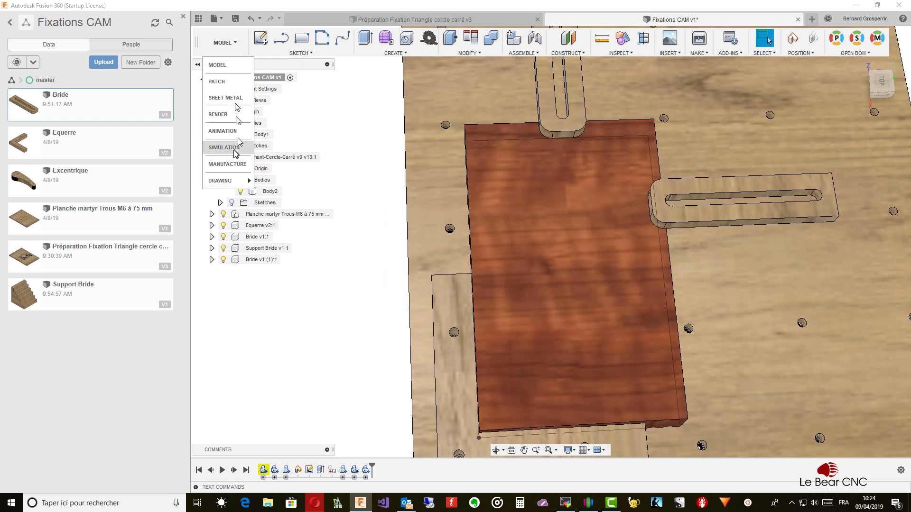
pyautogui.click(228, 165)
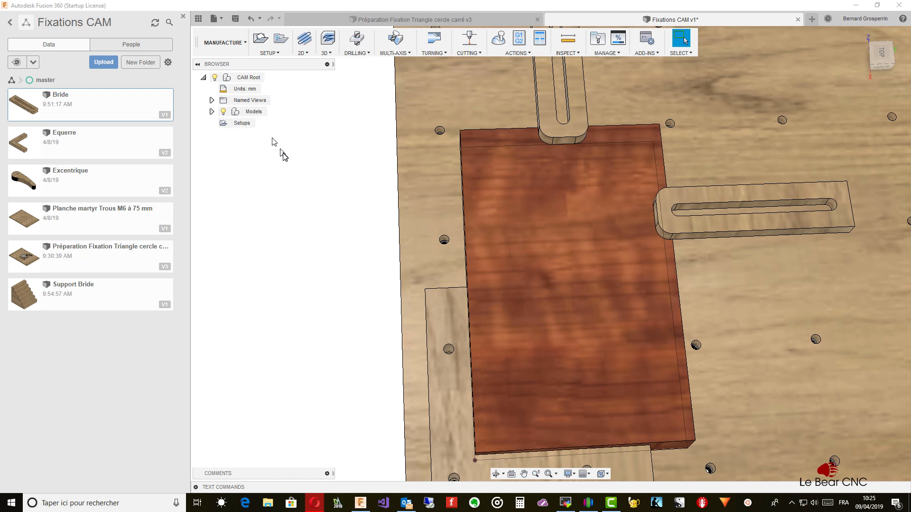
pyautogui.click(183, 17)
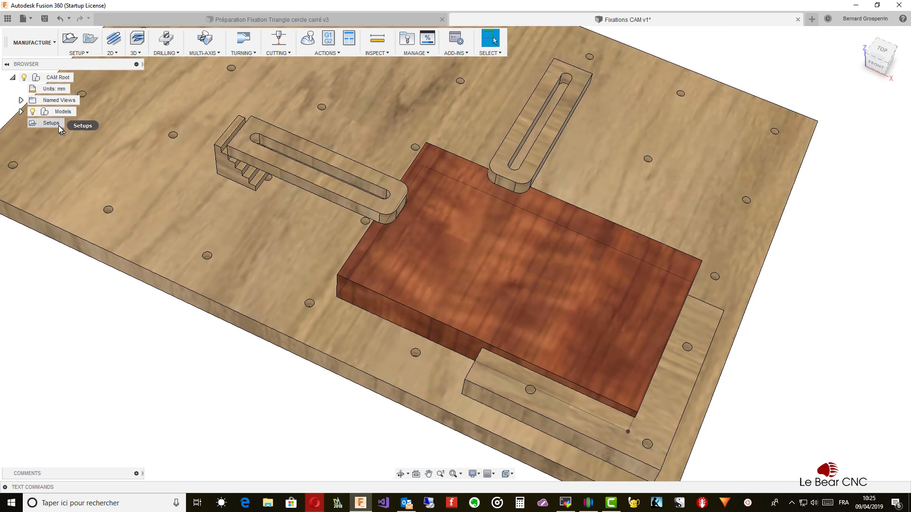
# Create a new milling setup, enable its Fixture option and pick the Equerre body as a fixture
pyautogui.click(82, 54)
pyautogui.click(78, 65)
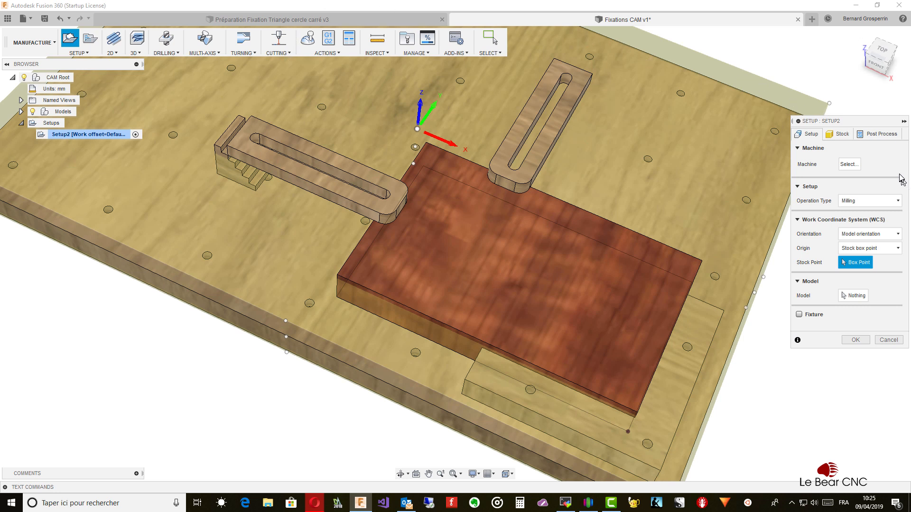
pyautogui.moveTo(854, 120); pyautogui.dragTo(787, 86)
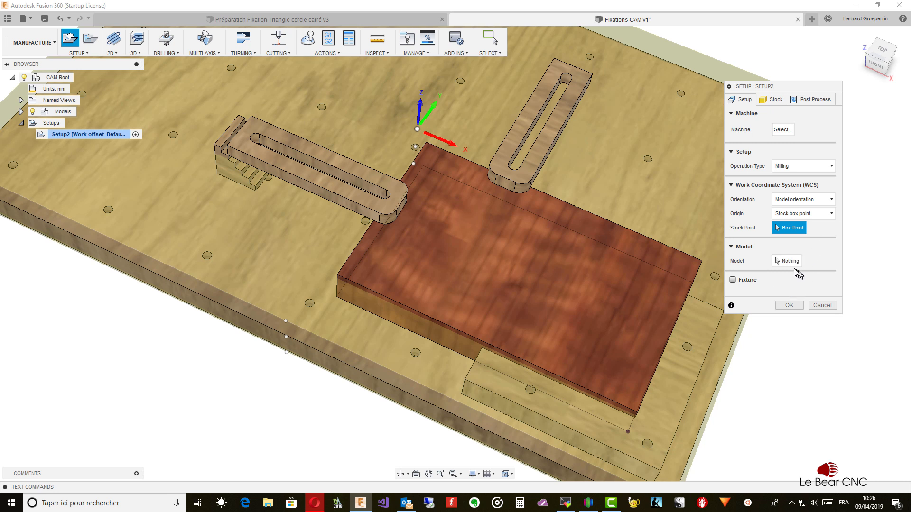
pyautogui.click(733, 280)
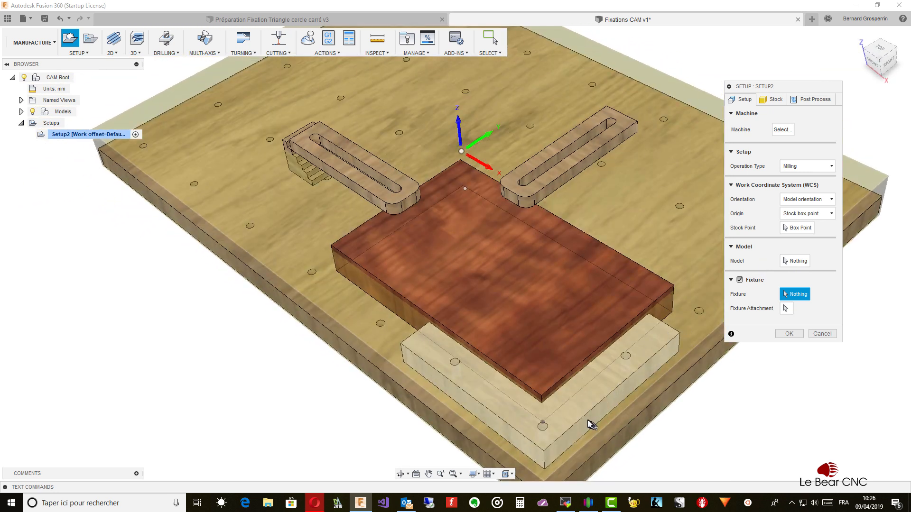
pyautogui.click(585, 420)
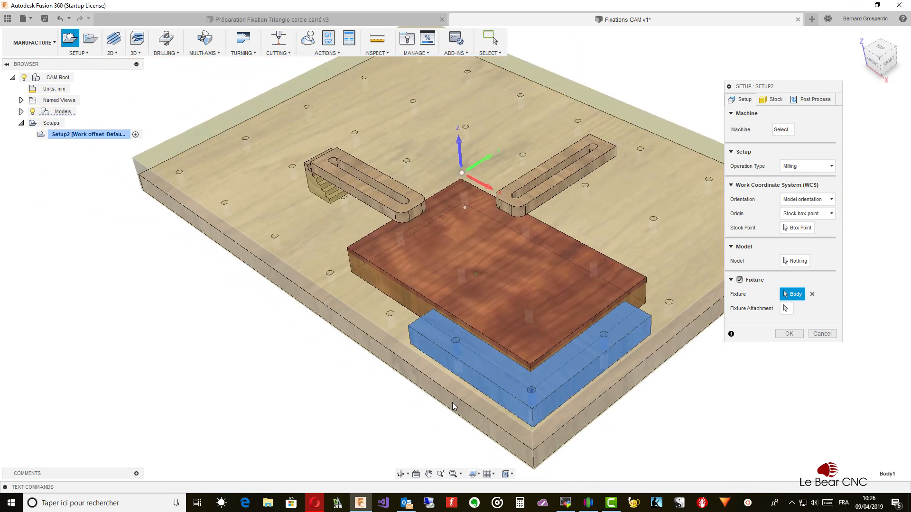
# Add both Bride clamps, the Support Bride, the Equerre and the Planche martyr components to the setup's fixture selection
pyautogui.click(21, 112)
pyautogui.click(29, 123)
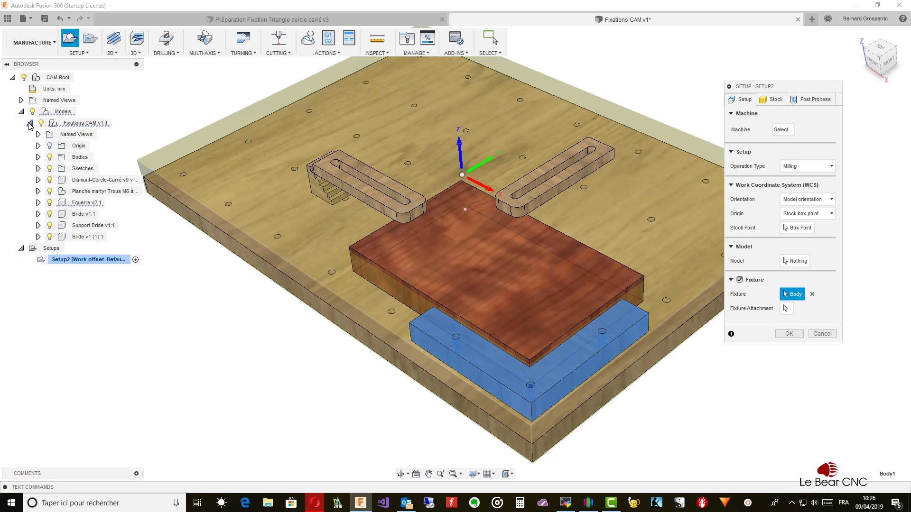
pyautogui.click(38, 237)
pyautogui.click(68, 237)
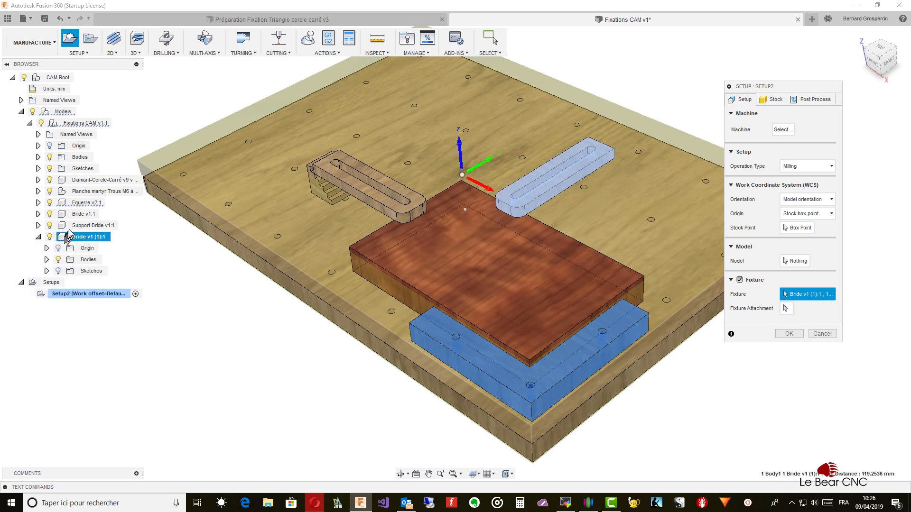
pyautogui.click(73, 226)
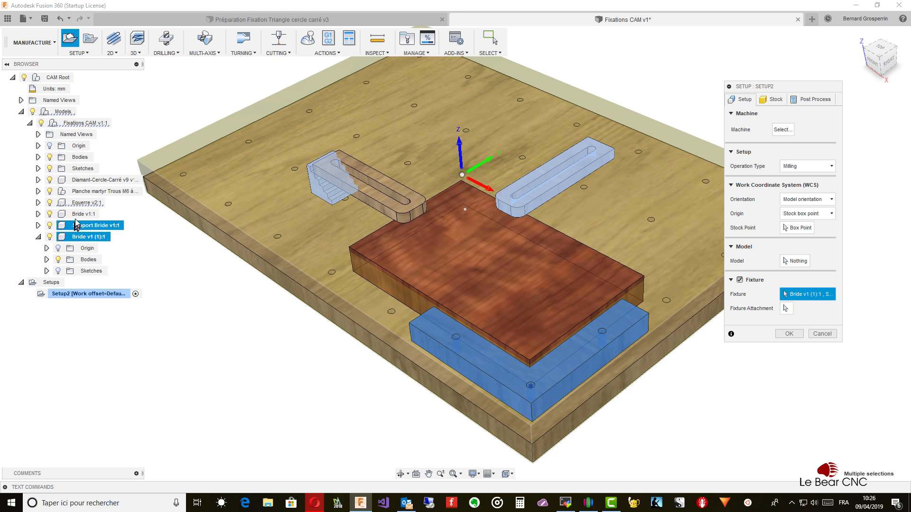
pyautogui.click(78, 215)
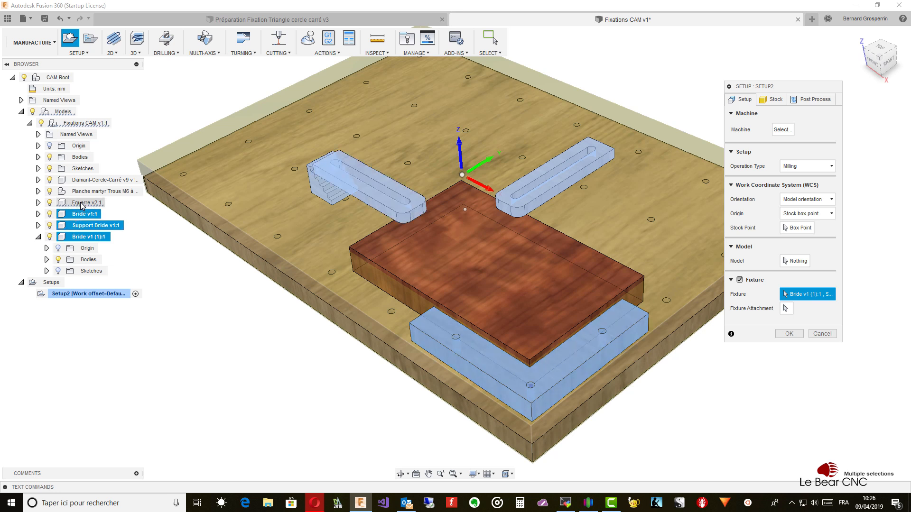
pyautogui.click(82, 203)
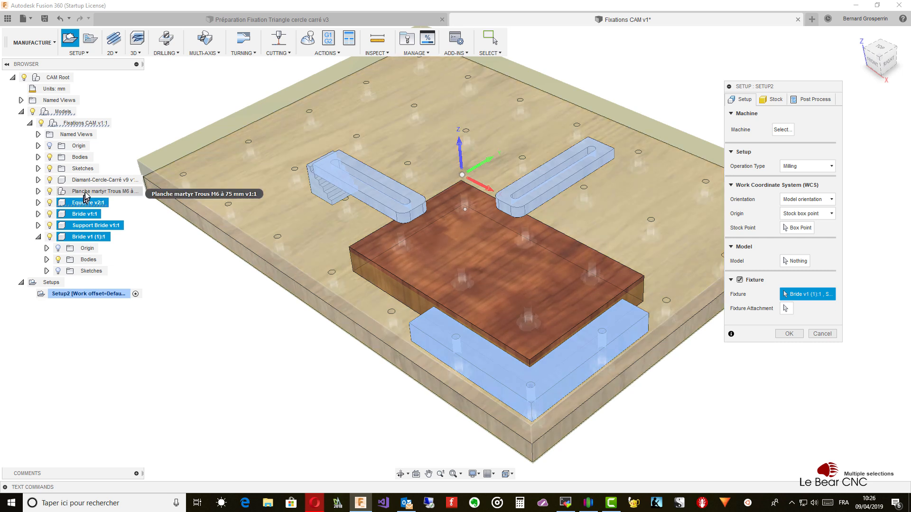
pyautogui.click(87, 192)
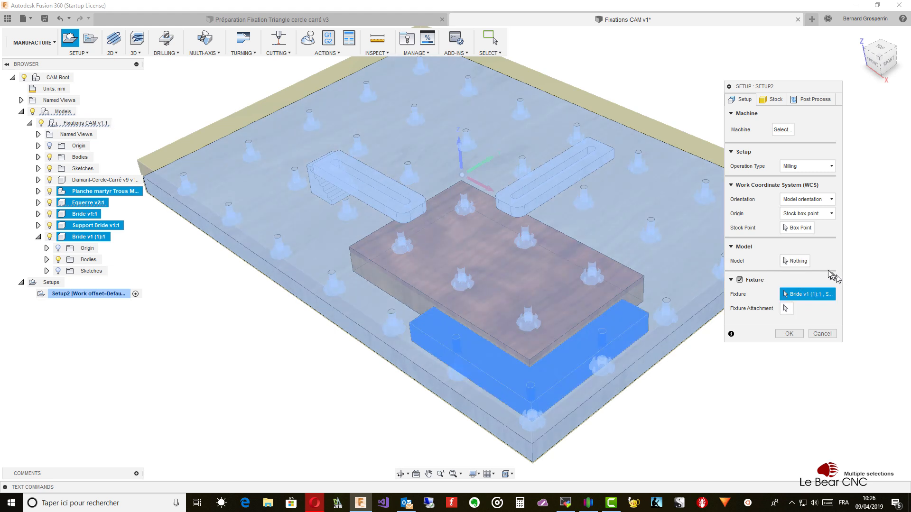
# Choose the Diamant-Cercle-Carré component as the setup's model and define the stock from the raw stock's solid body
pyautogui.click(797, 261)
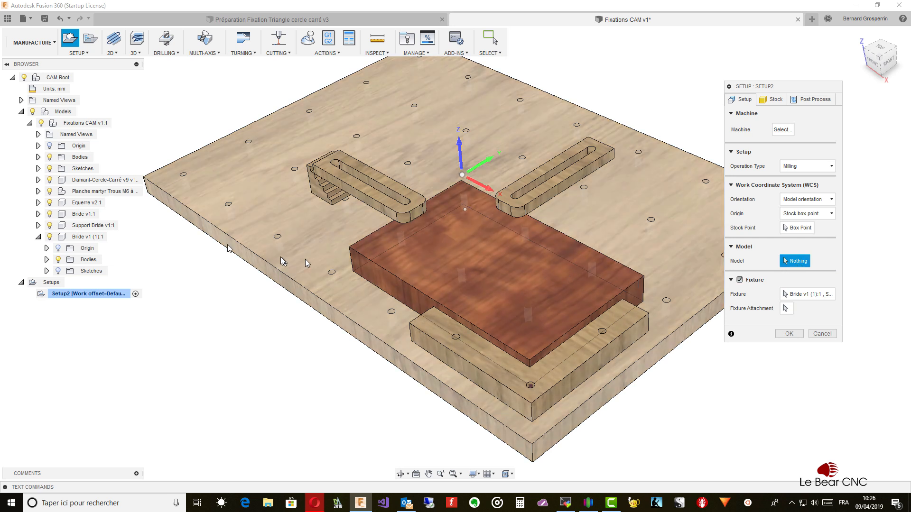
pyautogui.click(81, 183)
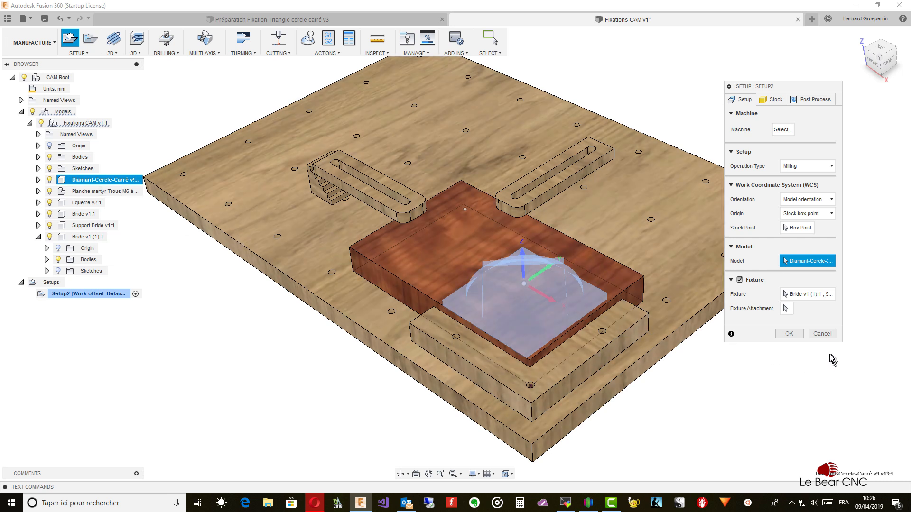
pyautogui.click(772, 101)
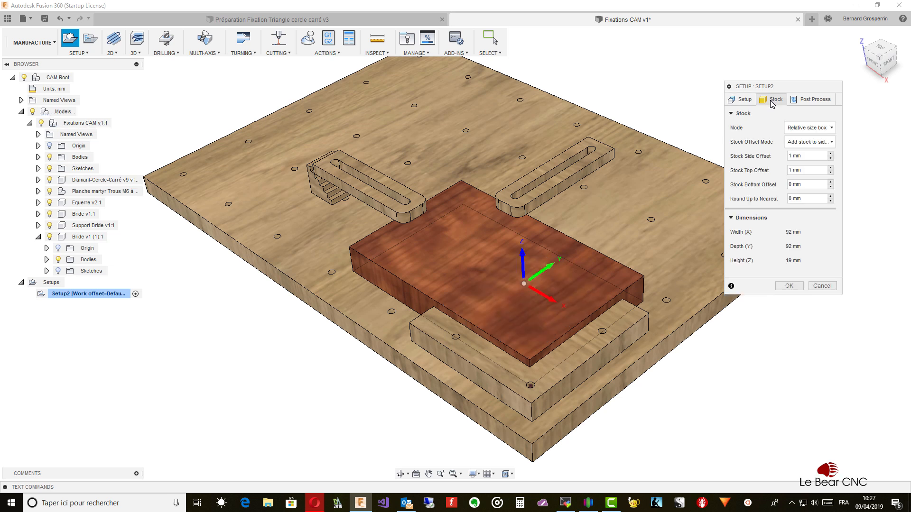
pyautogui.click(833, 129)
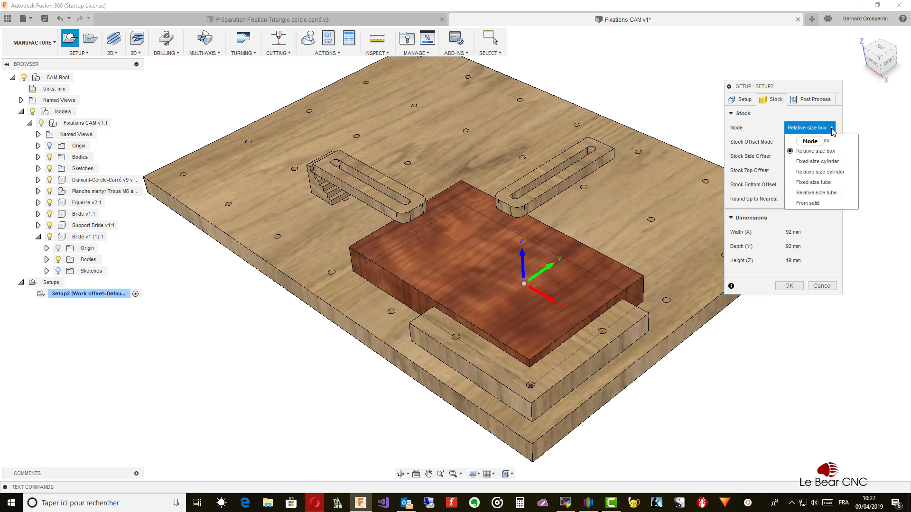
pyautogui.click(819, 204)
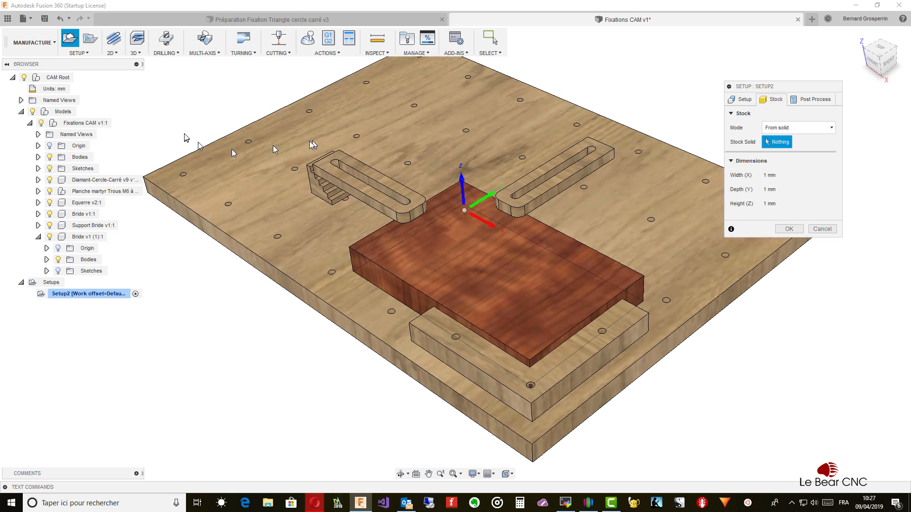
pyautogui.click(38, 157)
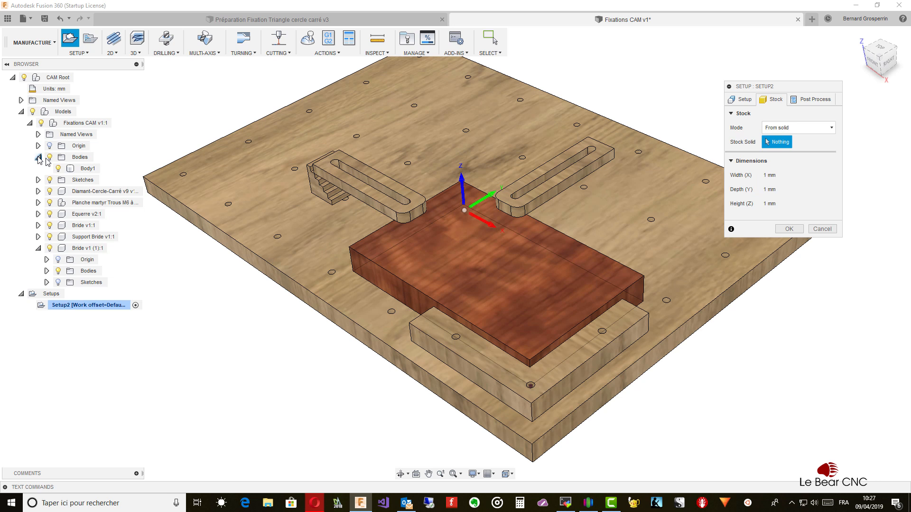
pyautogui.click(86, 172)
pyautogui.click(86, 172)
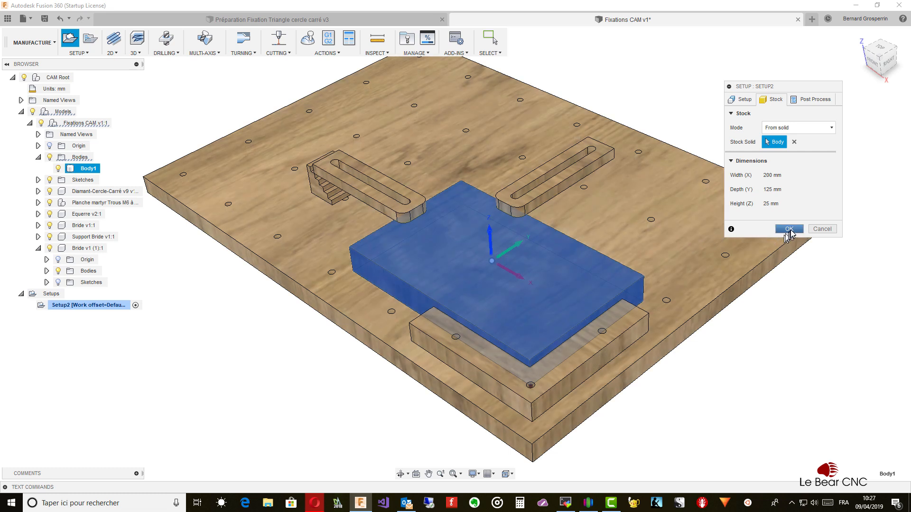
pyautogui.click(790, 229)
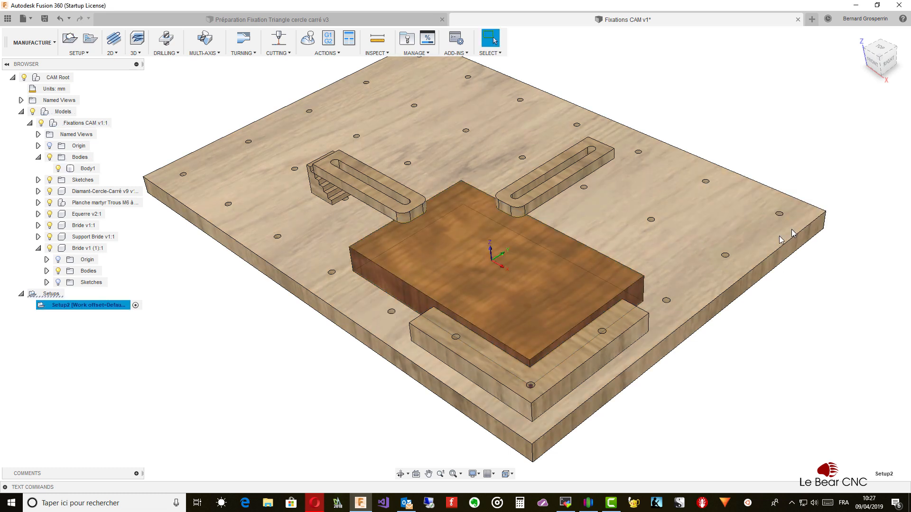
# Edit the setup to place the work coordinate origin on the stock's top corner nested in the Equerre
pyautogui.keyDown('shift'); pyautogui.moveTo(569, 291); pyautogui.dragTo(480, 239, button='middle'); pyautogui.keyUp('shift')
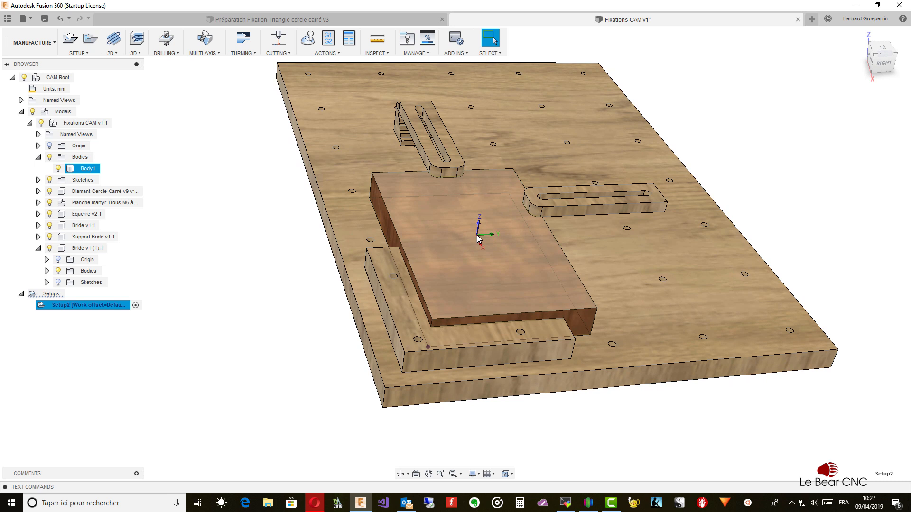
pyautogui.keyDown('shift'); pyautogui.moveTo(477, 237); pyautogui.dragTo(481, 253, button='middle'); pyautogui.keyUp('shift')
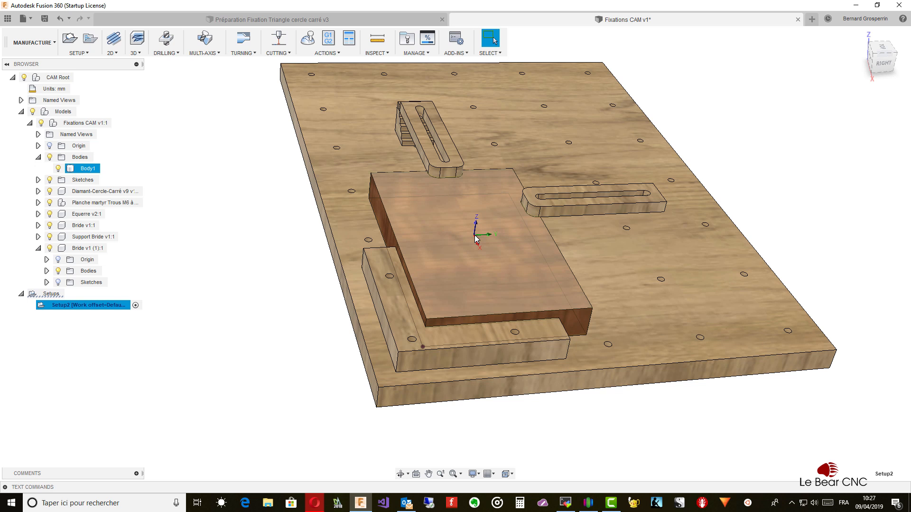
pyautogui.scroll(-1, 473, 236)
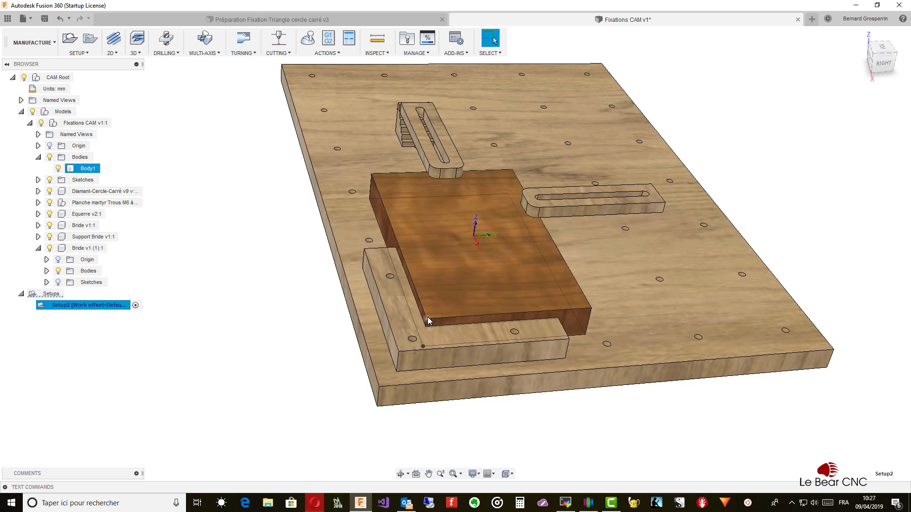
pyautogui.rightClick(108, 308)
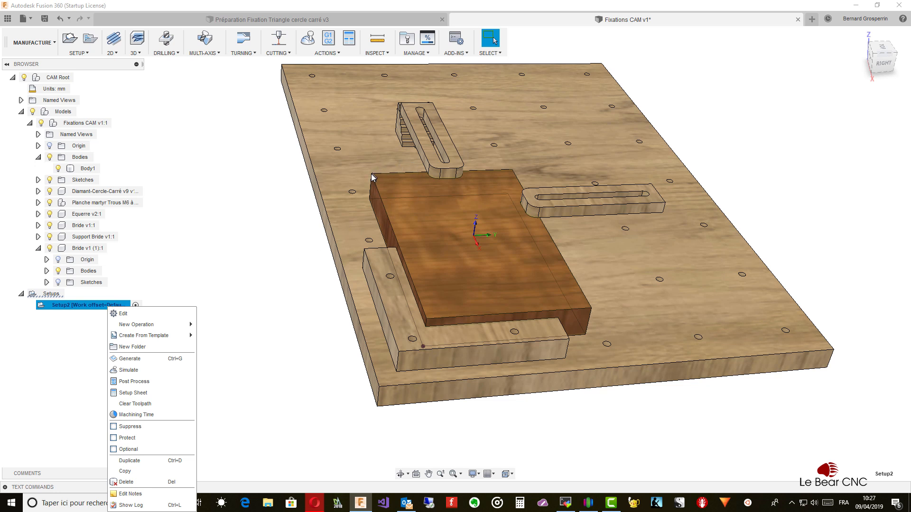
pyautogui.click(134, 317)
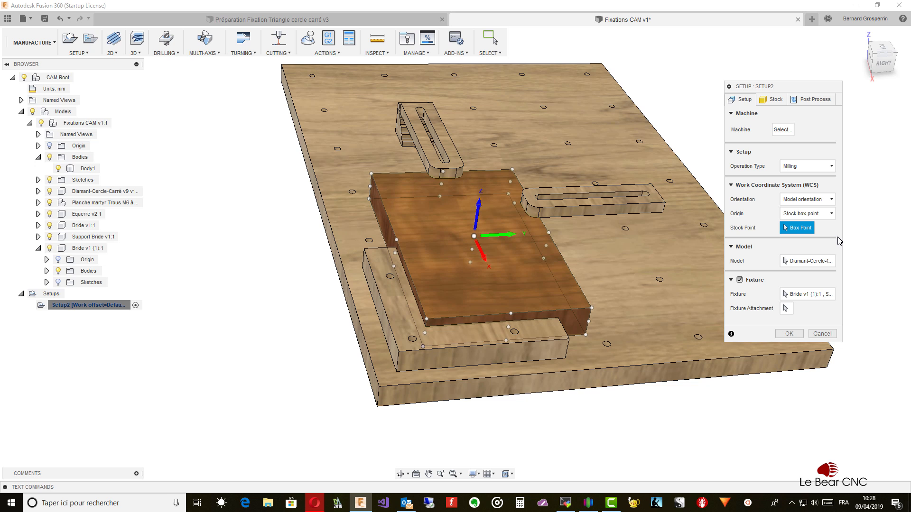
pyautogui.click(426, 319)
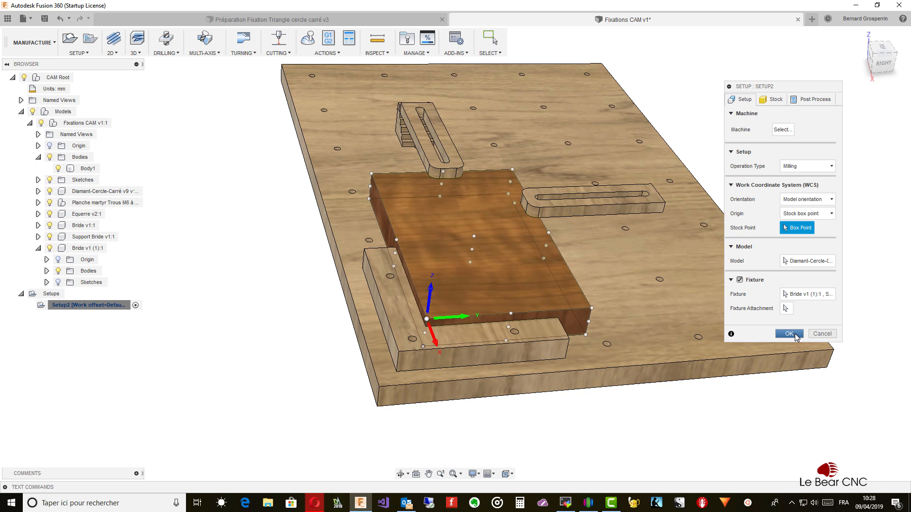
pyautogui.click(789, 334)
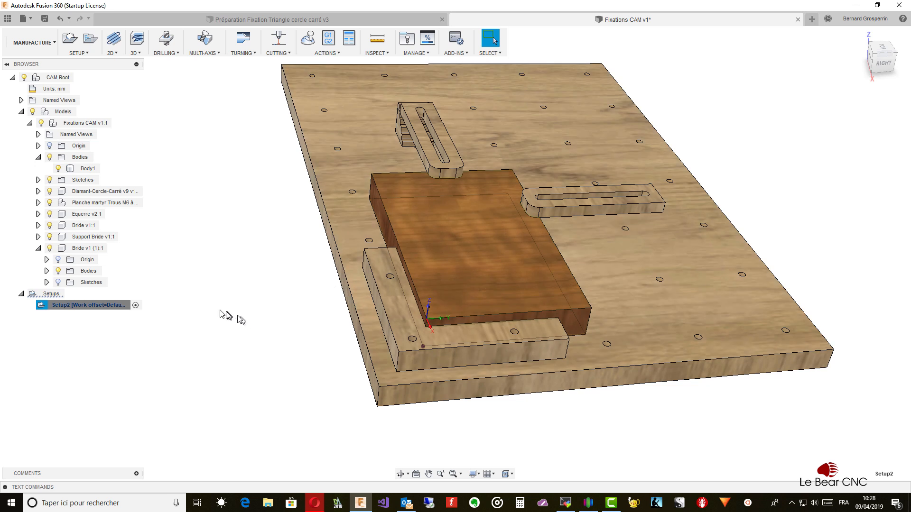
# Start a new 3D Adaptive Clearing operation in the setup
pyautogui.rightClick(88, 309)
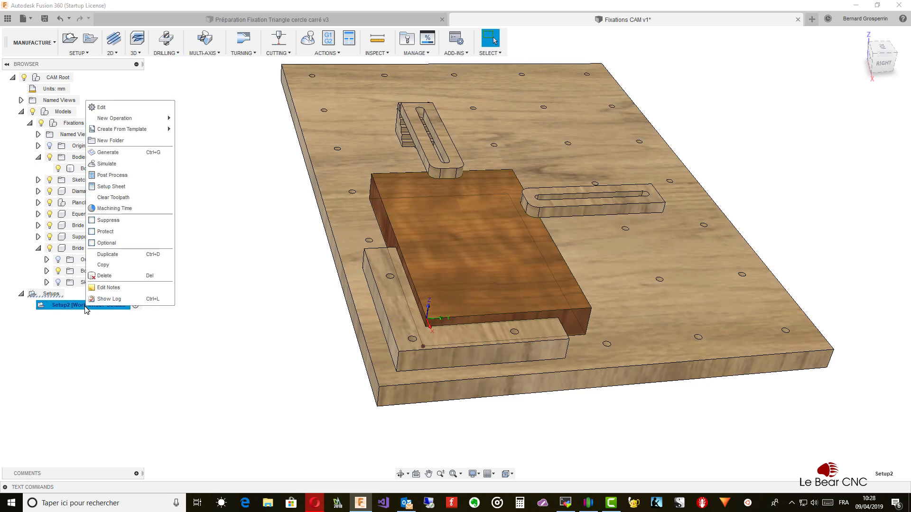
pyautogui.moveTo(135, 121)
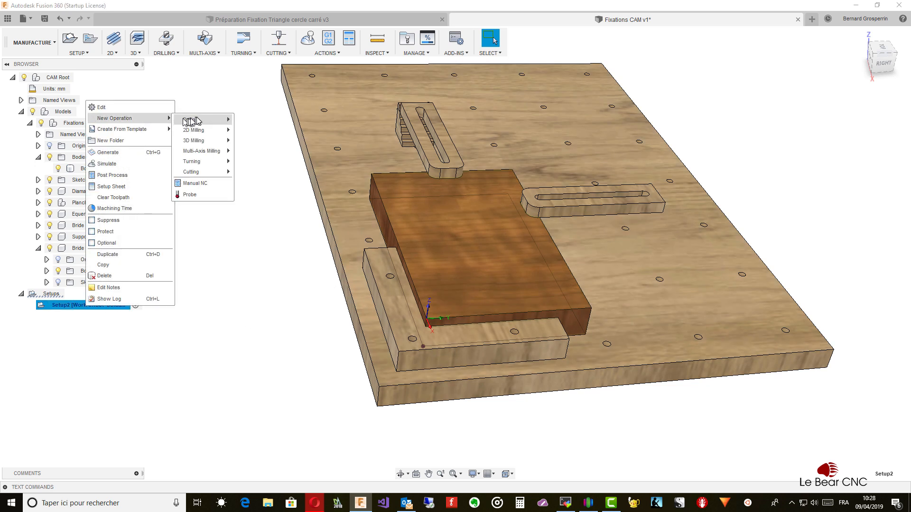
pyautogui.moveTo(200, 141)
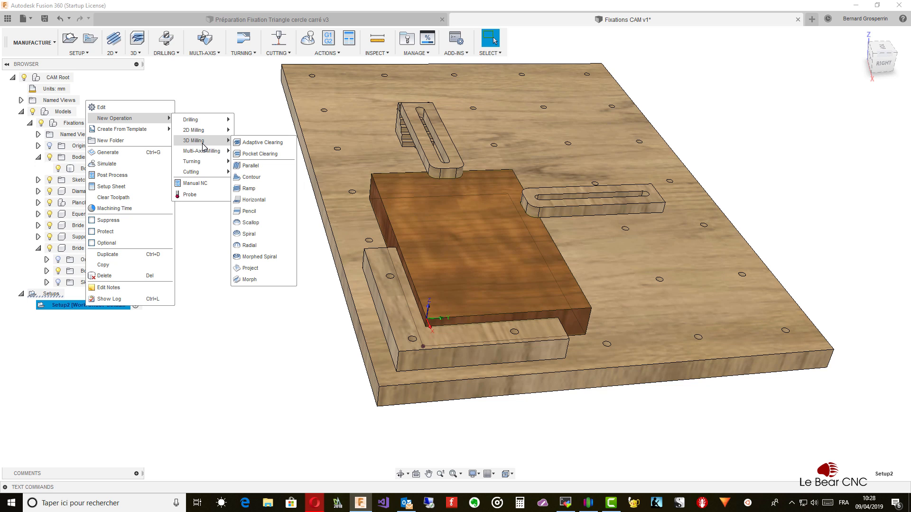
pyautogui.click(254, 143)
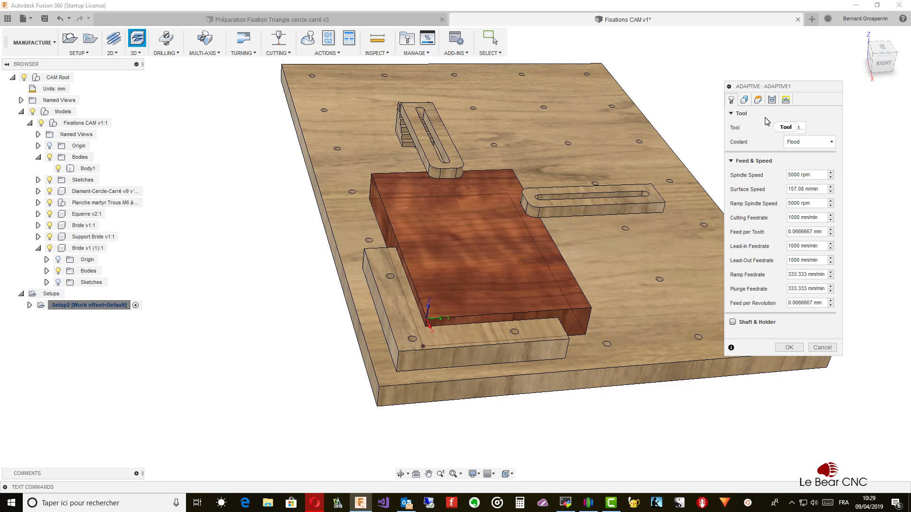
# Set the adaptive operation's machining boundary to Silhouette with tool containment at Tool center on boundary
pyautogui.click(744, 100)
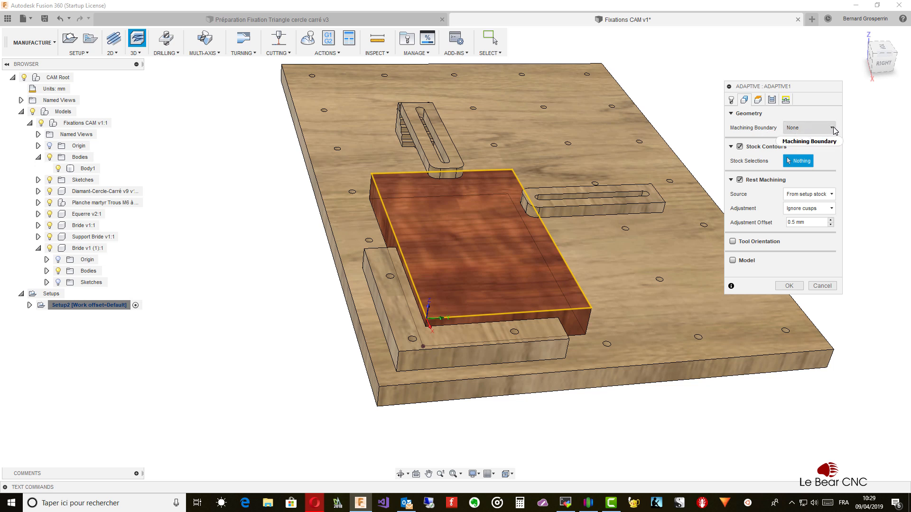
pyautogui.moveTo(835, 131)
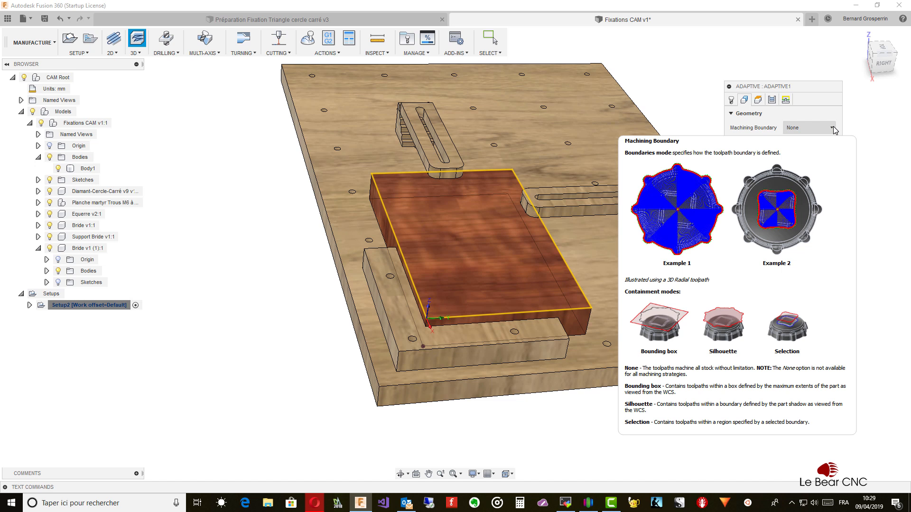
pyautogui.click(833, 127)
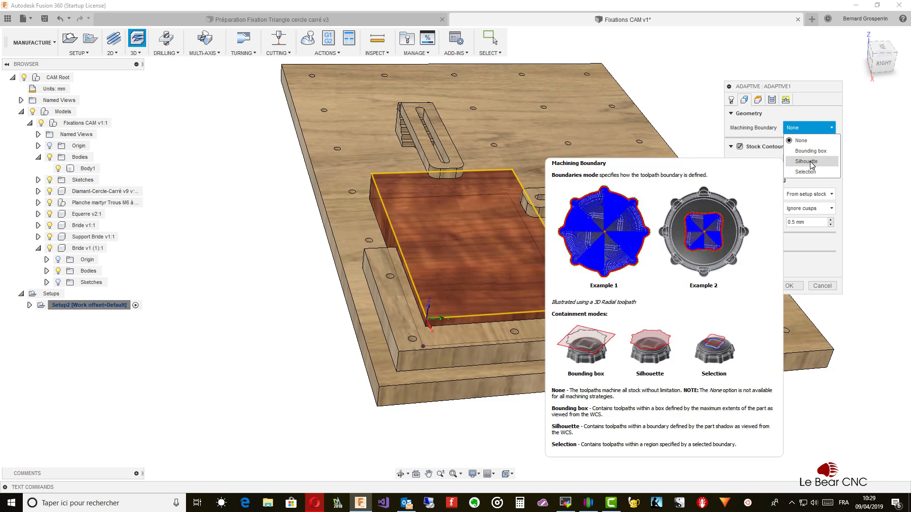
pyautogui.click(808, 162)
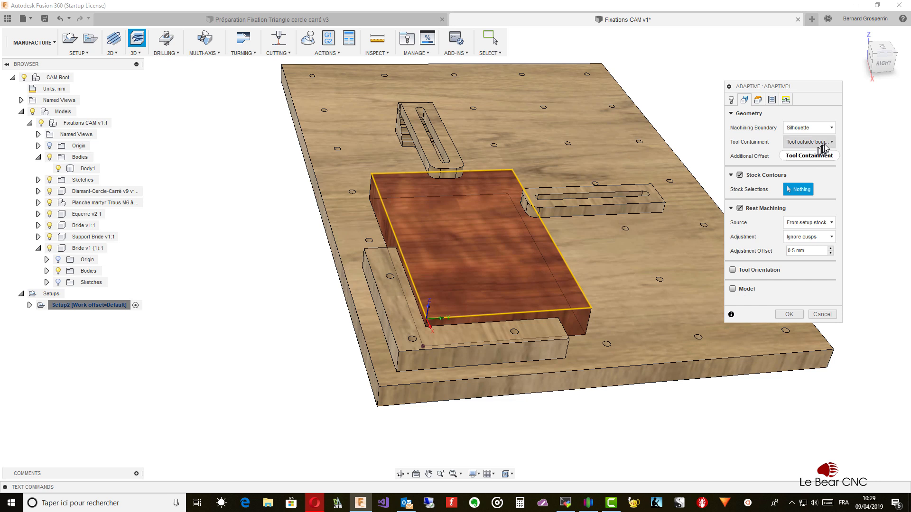
pyautogui.click(832, 142)
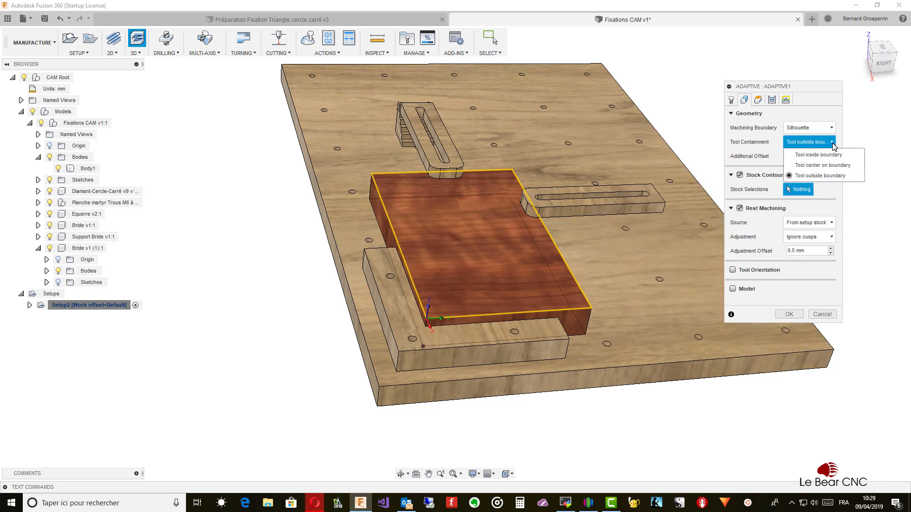
pyautogui.click(836, 166)
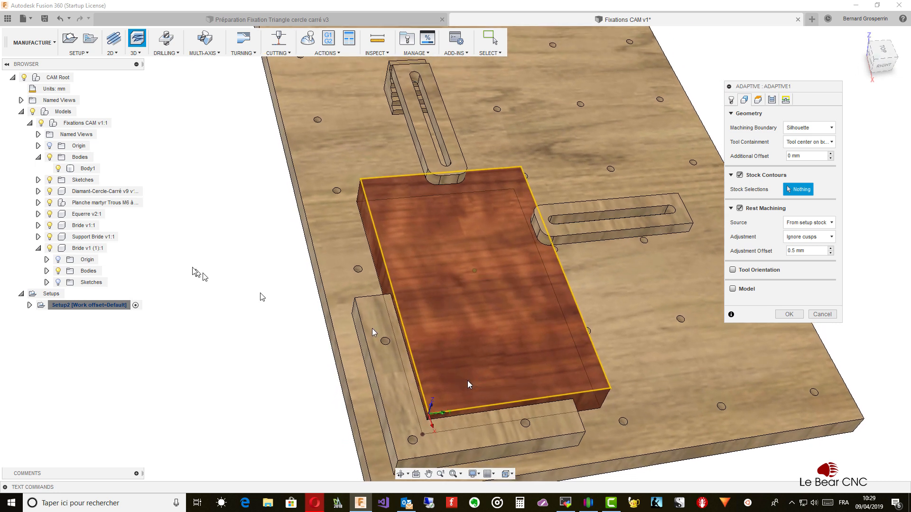
# Set the square base's outline as the adaptive operation's stock contour, hiding the raw stock only while picking, and disable Rest Machining
pyautogui.click(58, 169)
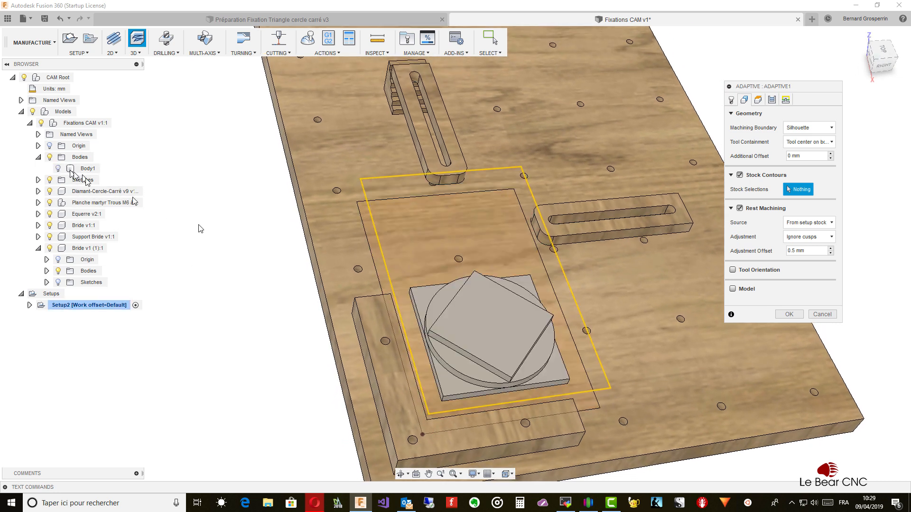
pyautogui.click(474, 396)
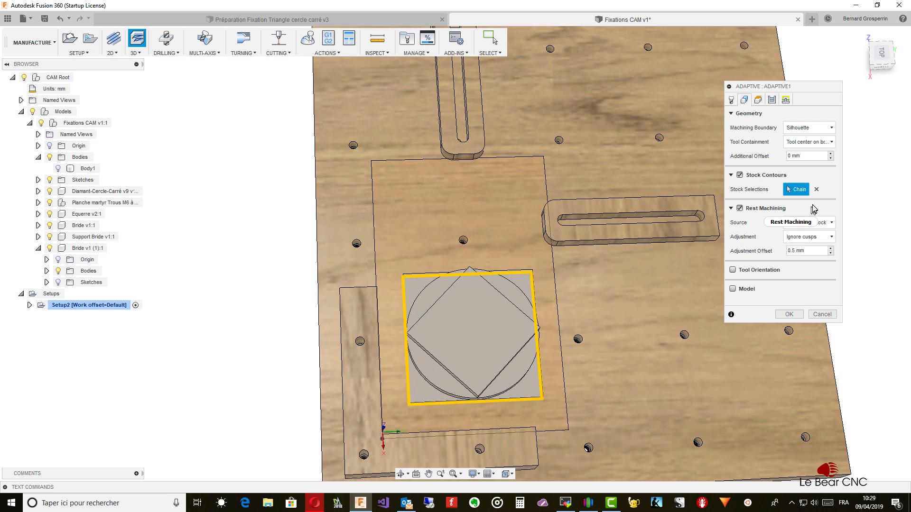
pyautogui.click(741, 208)
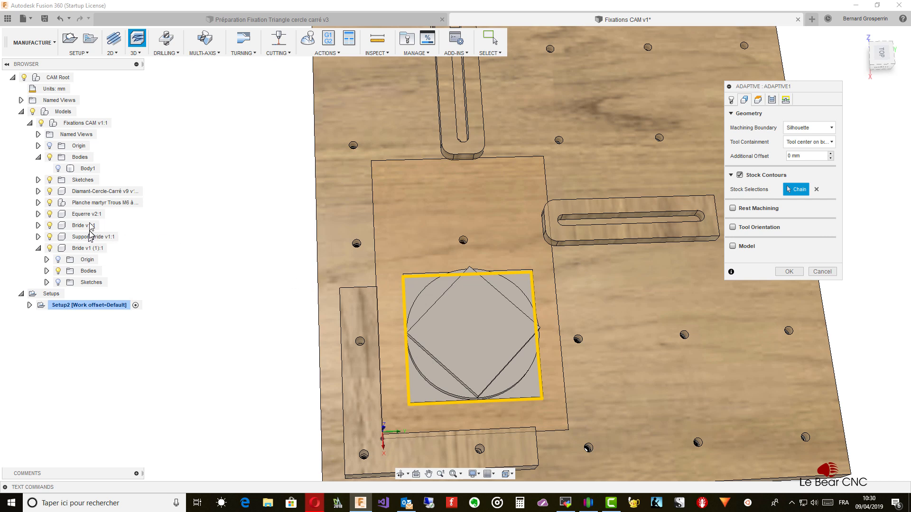
pyautogui.click(58, 169)
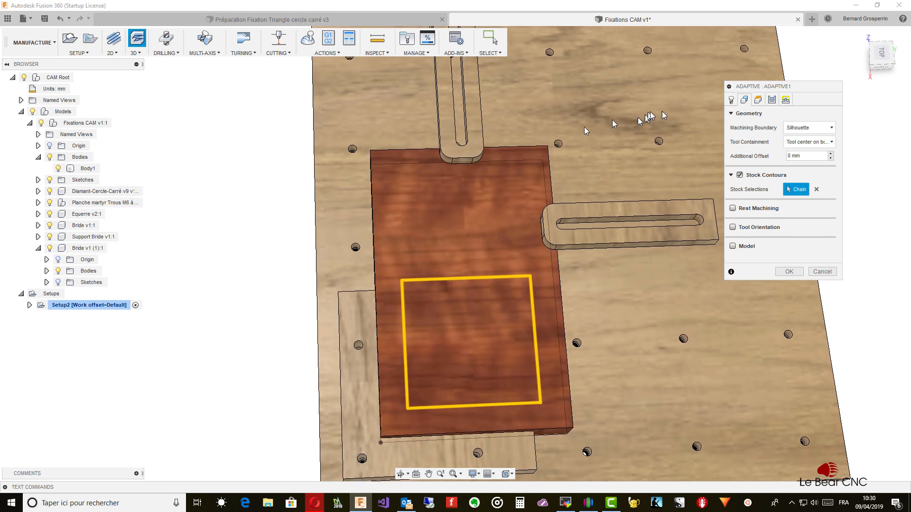
# Review the adaptive operation's heights and passes, then complete it with the 4 mm flat cutter (Fraise bois 4 mm bout plat) from the local library
pyautogui.click(758, 100)
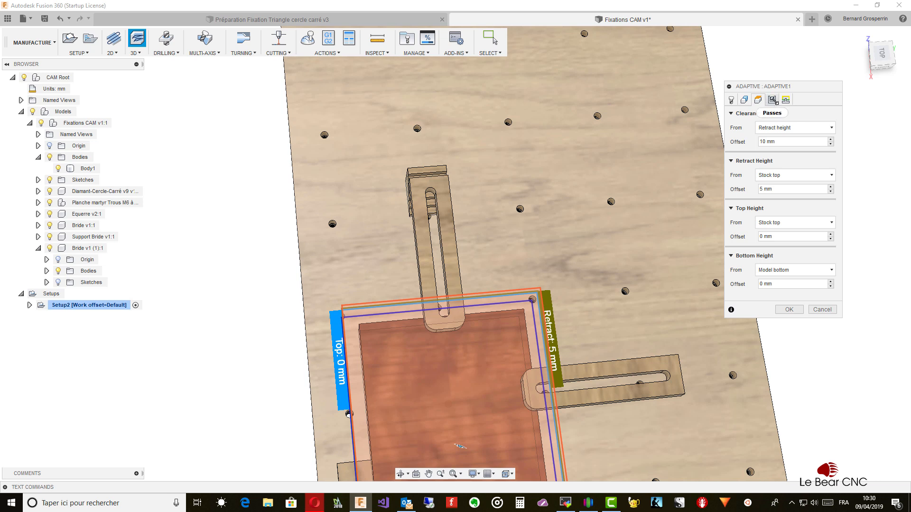
pyautogui.click(773, 100)
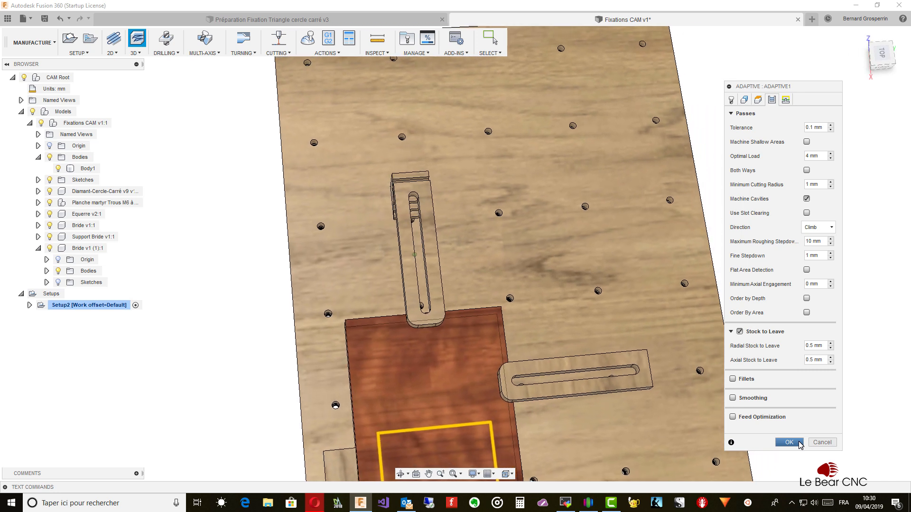
pyautogui.click(801, 445)
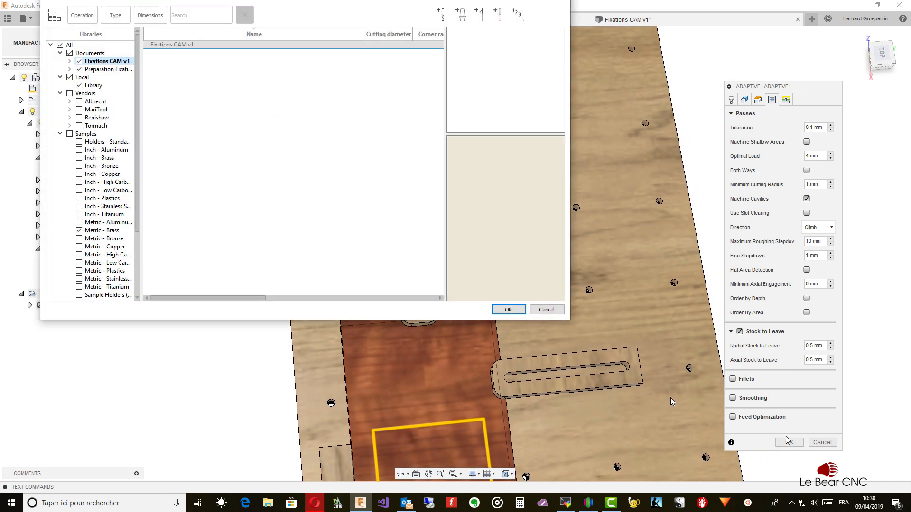
pyautogui.click(97, 85)
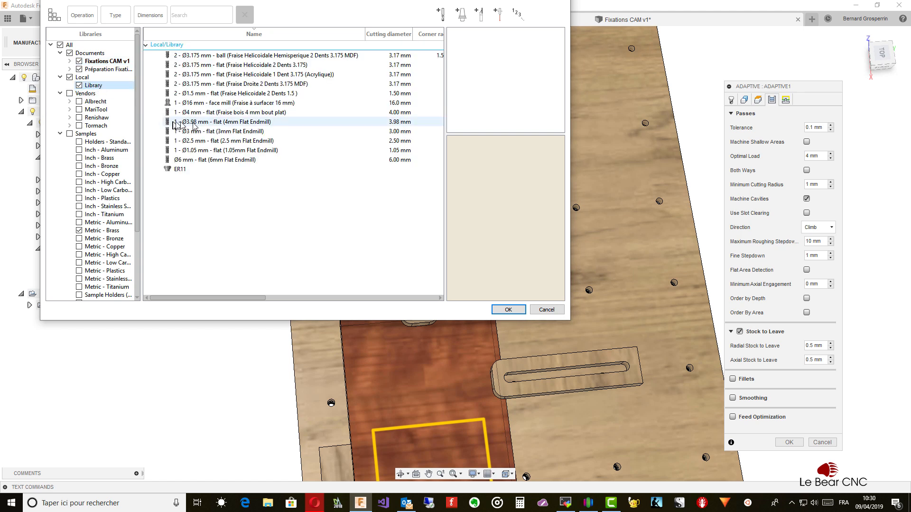
pyautogui.click(231, 114)
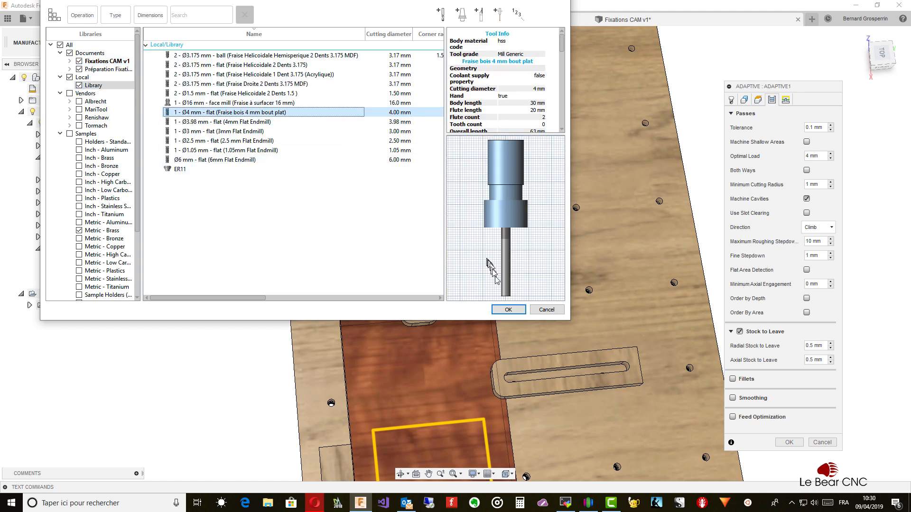
pyautogui.click(508, 309)
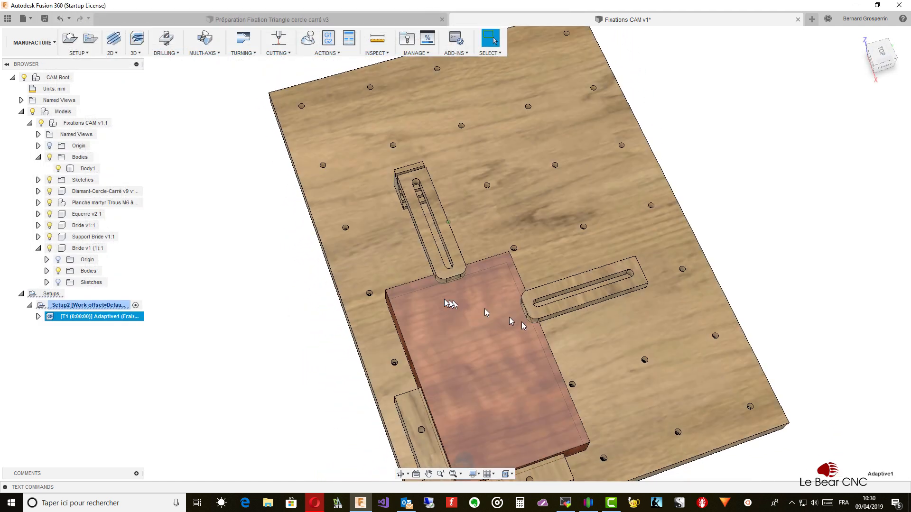
# Reopen the setup and review its coordinate system, model, fixture and stock definitions
pyautogui.click(75, 309)
pyautogui.rightClick(75, 309)
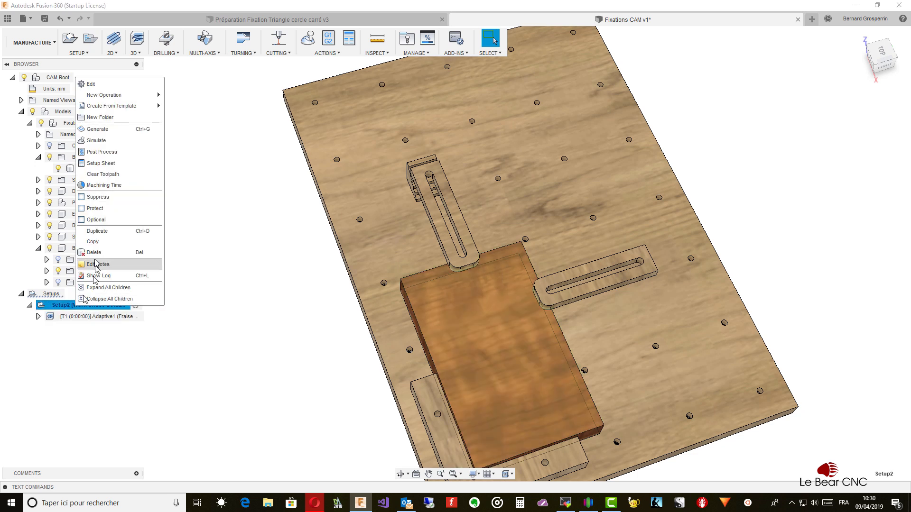
pyautogui.click(91, 84)
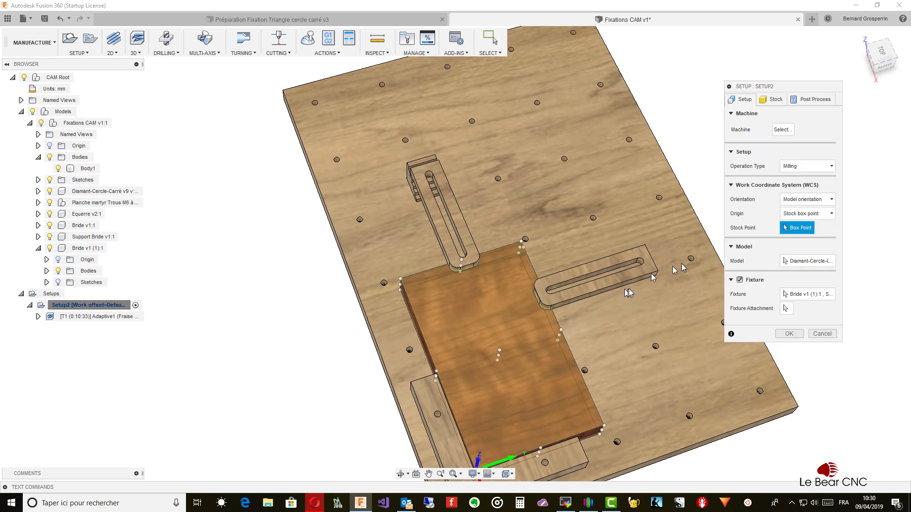
pyautogui.click(772, 100)
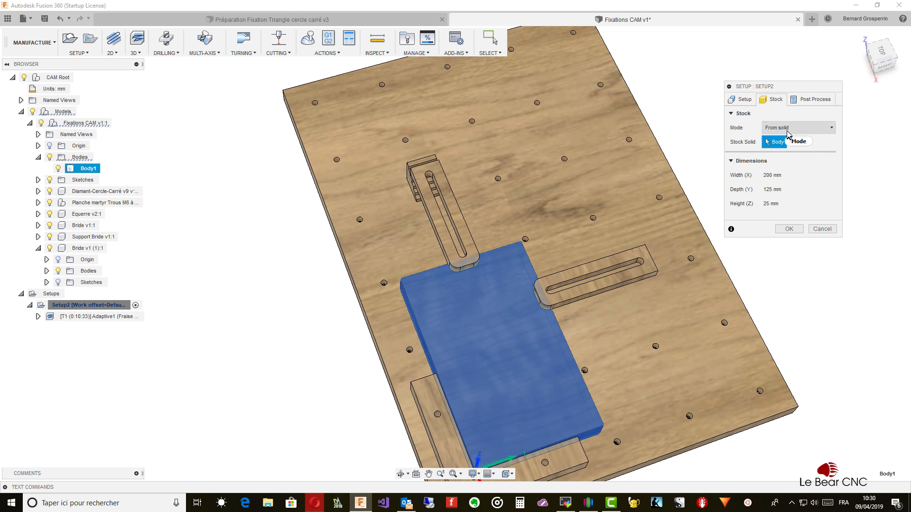
pyautogui.click(749, 101)
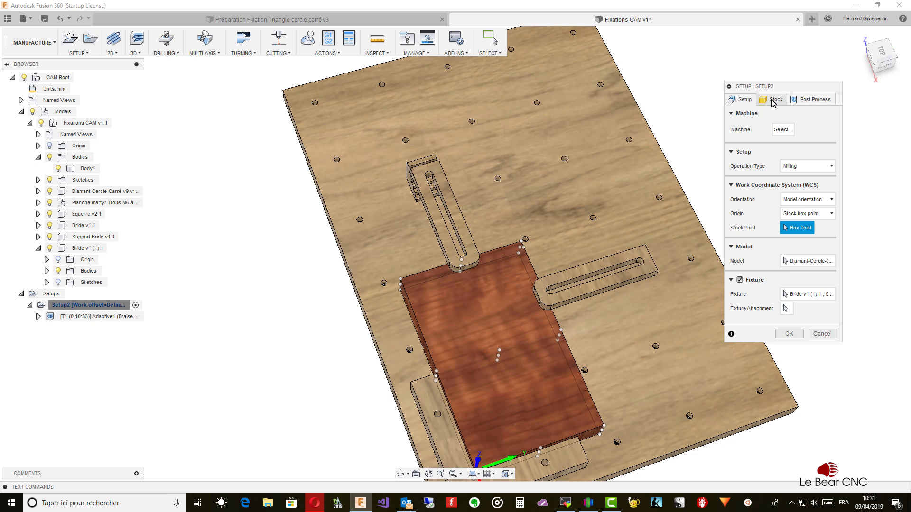
pyautogui.click(789, 334)
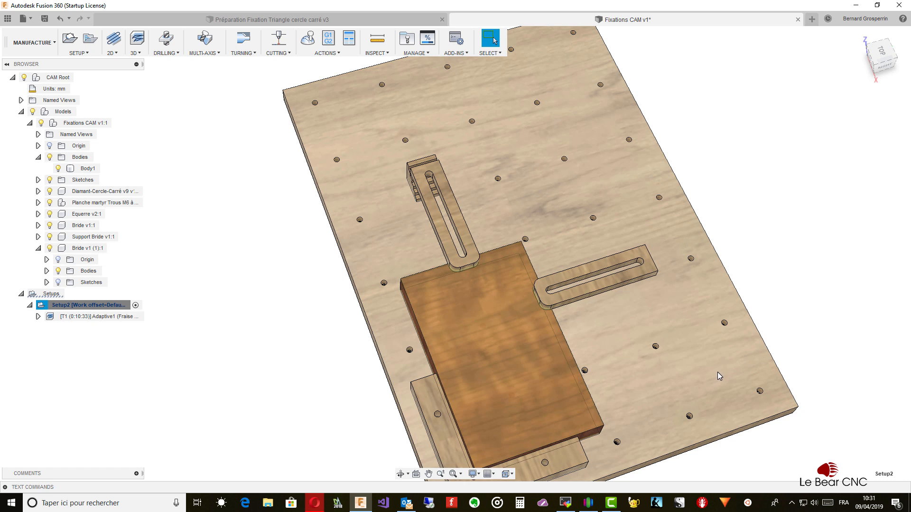
pyautogui.click(591, 410)
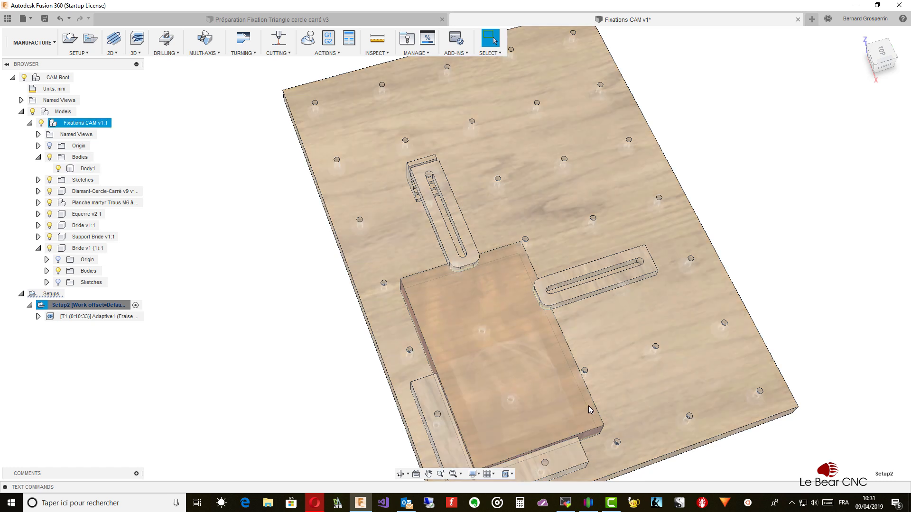
pyautogui.press('Escape')
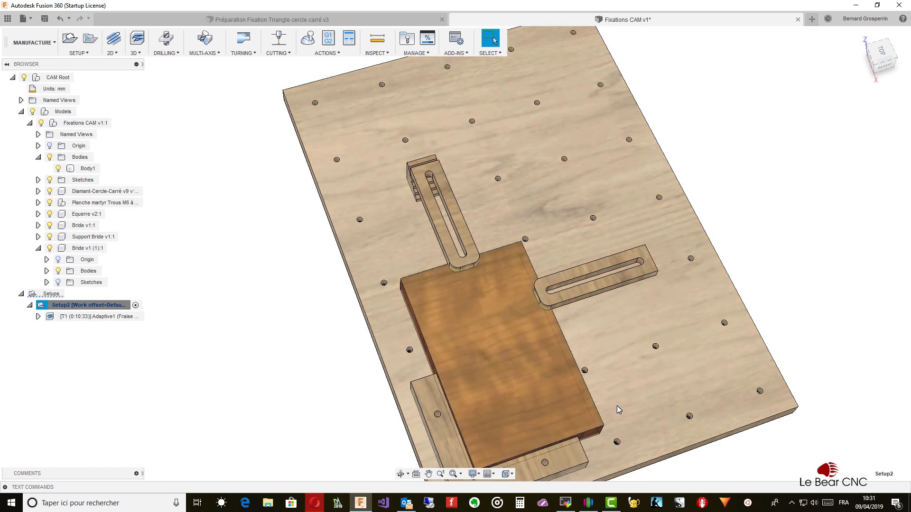
pyautogui.click(617, 406)
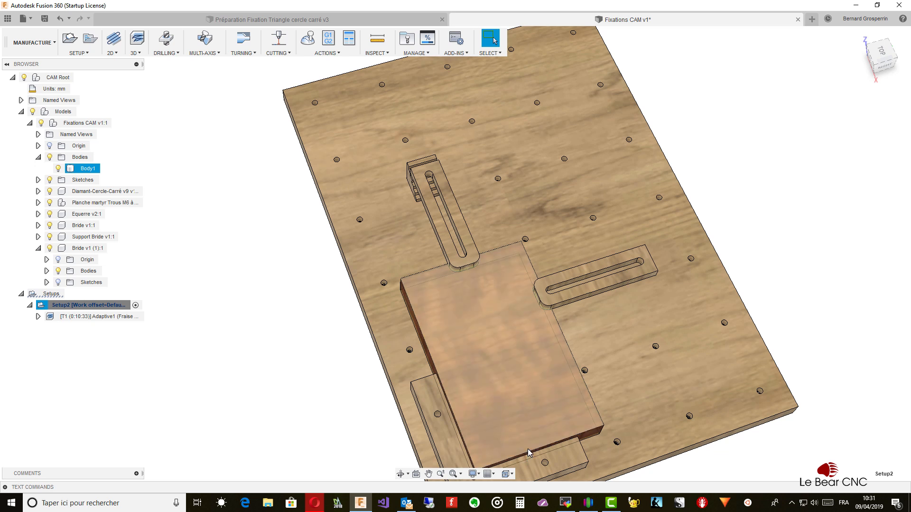
# Simulate the adaptive operation and play it with the toolpath display turned off
pyautogui.click(99, 320)
pyautogui.rightClick(99, 320)
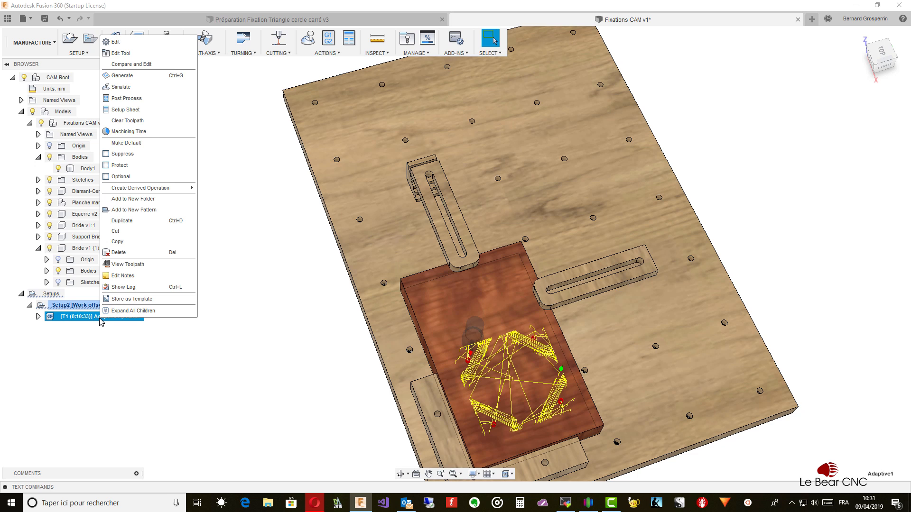
pyautogui.click(122, 87)
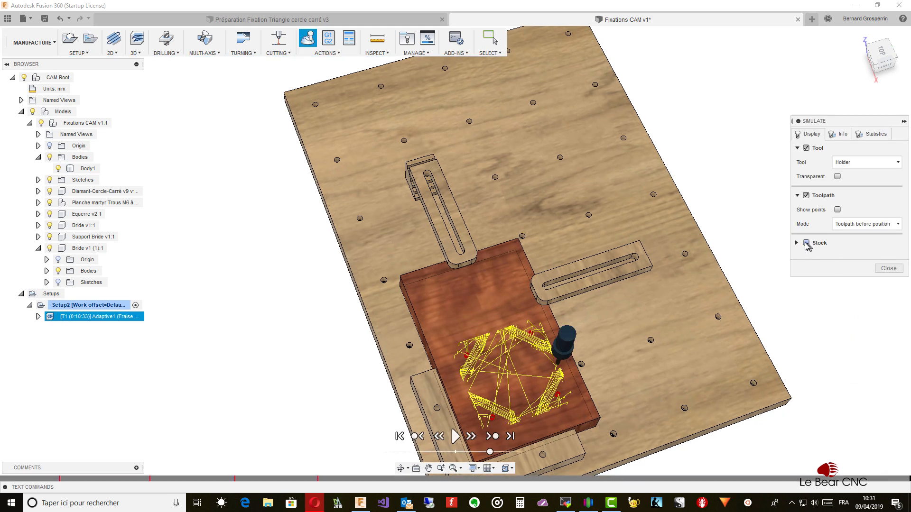
pyautogui.click(806, 243)
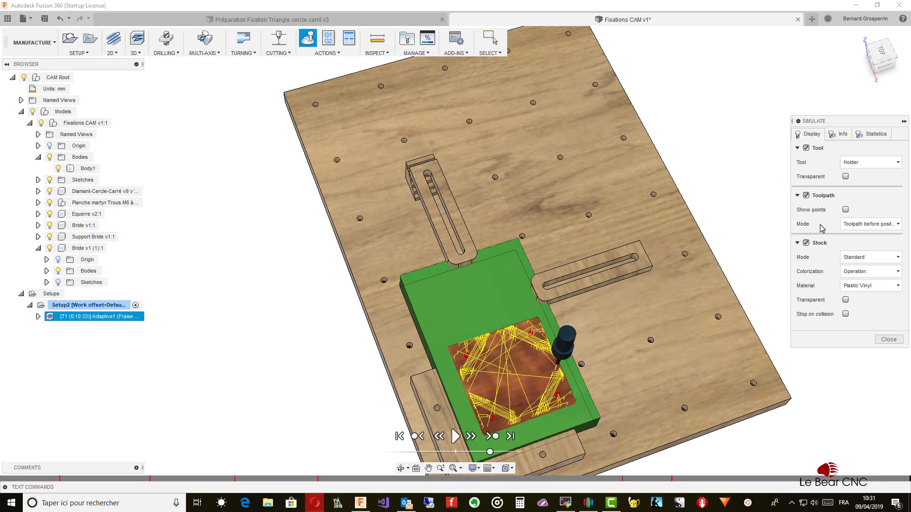
pyautogui.click(806, 243)
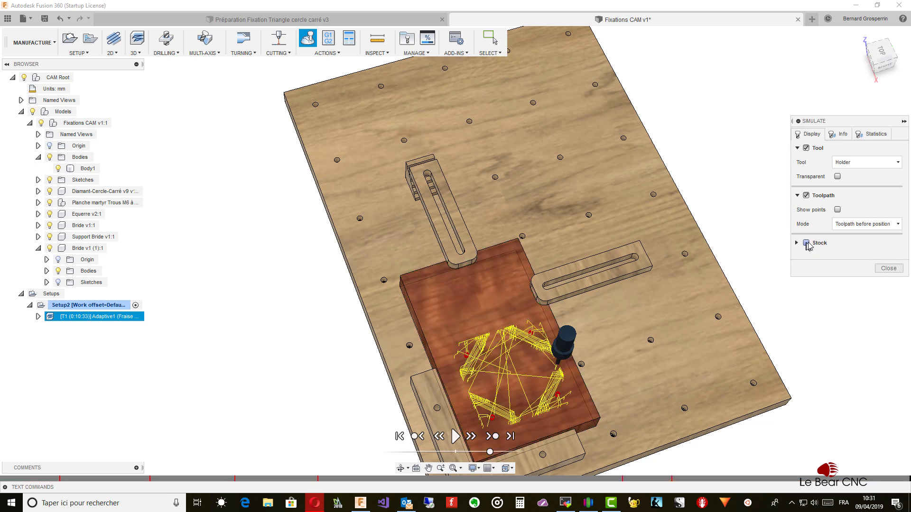
pyautogui.click(807, 196)
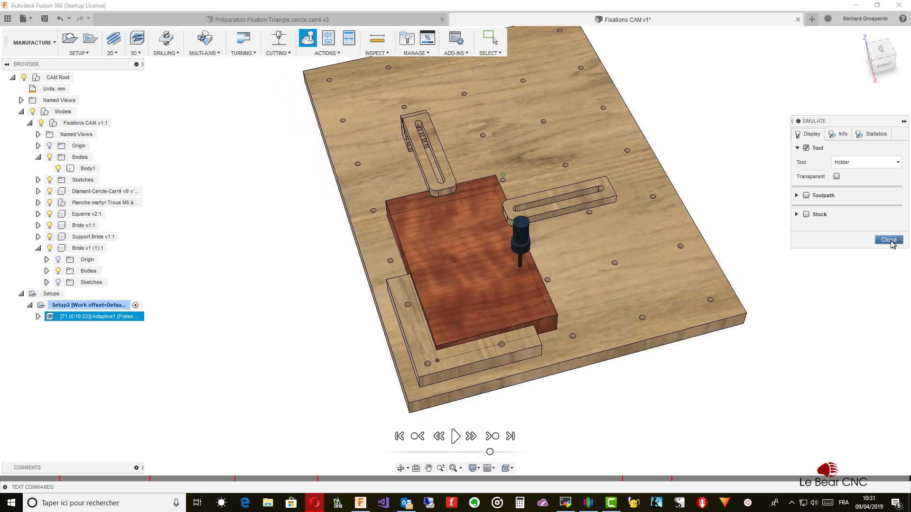
pyautogui.click(456, 436)
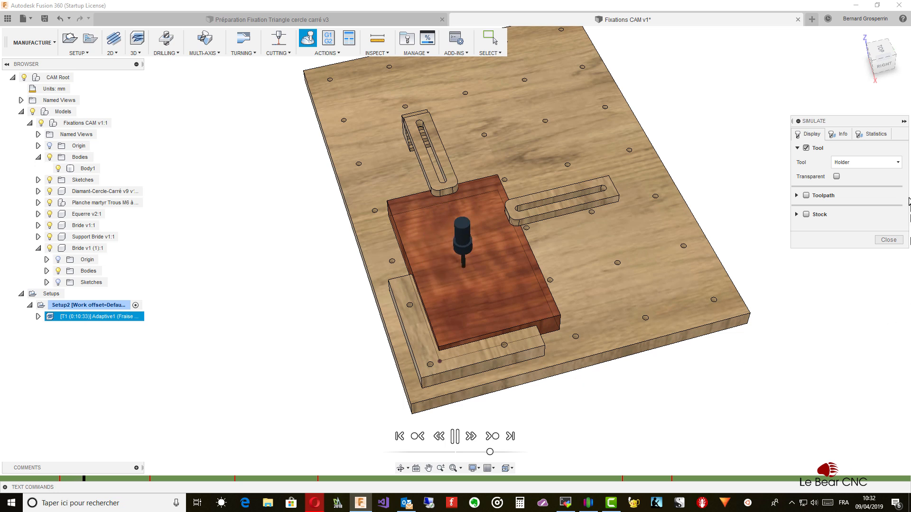
# Watch the simulated material removal with stock display on and the raw stock body hidden, adjusting the playback speed before closing the simulation
pyautogui.click(806, 214)
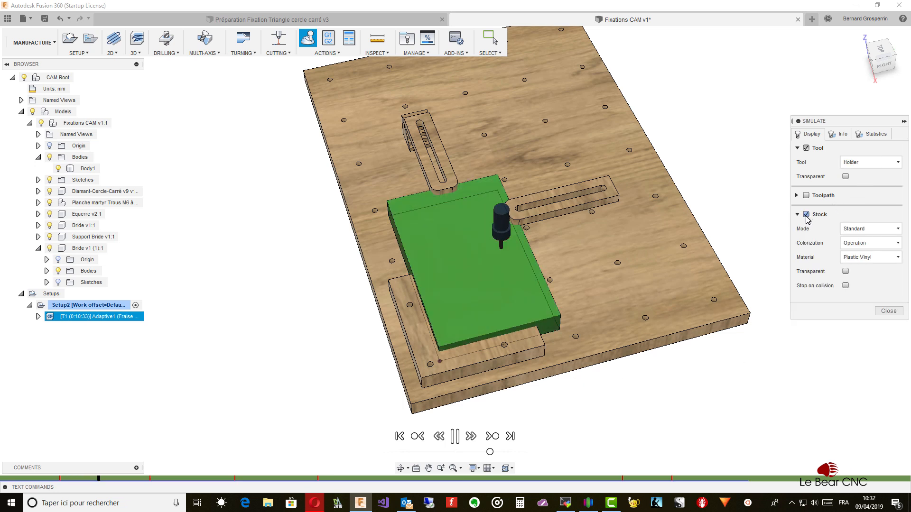
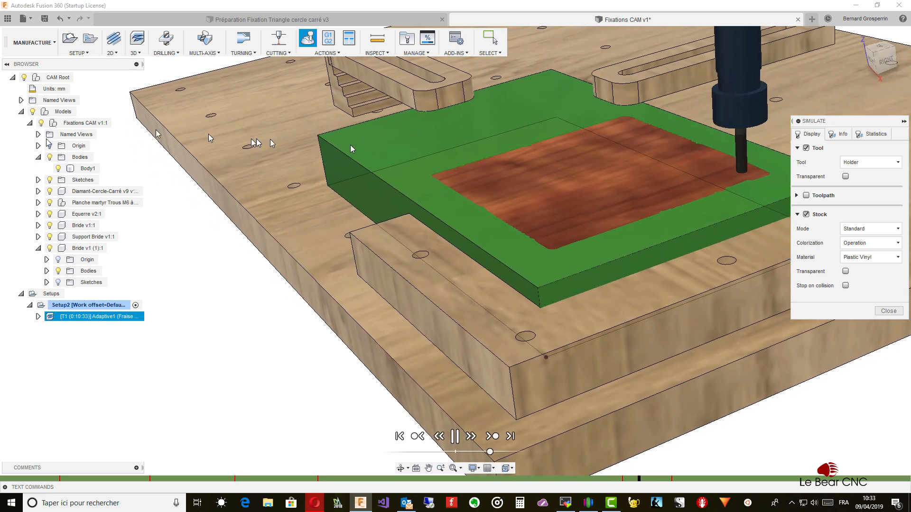
pyautogui.click(58, 169)
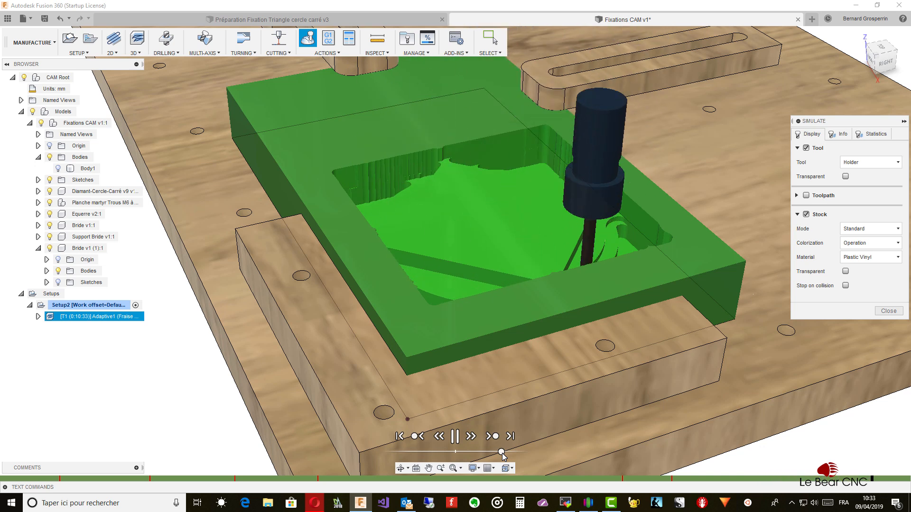
pyautogui.click(502, 453)
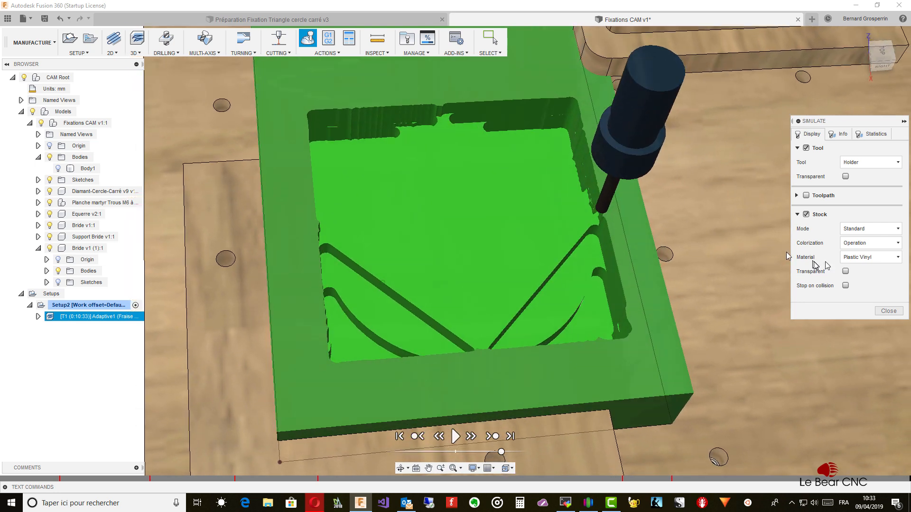
pyautogui.click(888, 311)
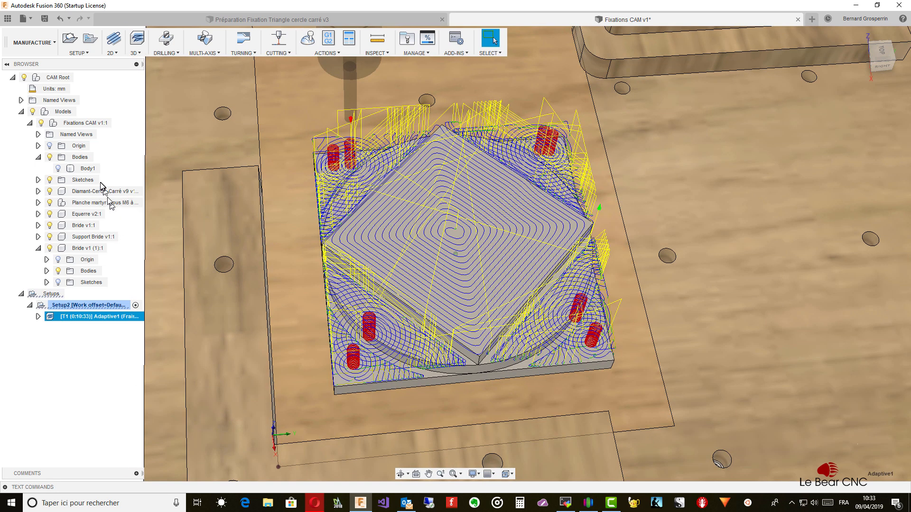
pyautogui.click(59, 169)
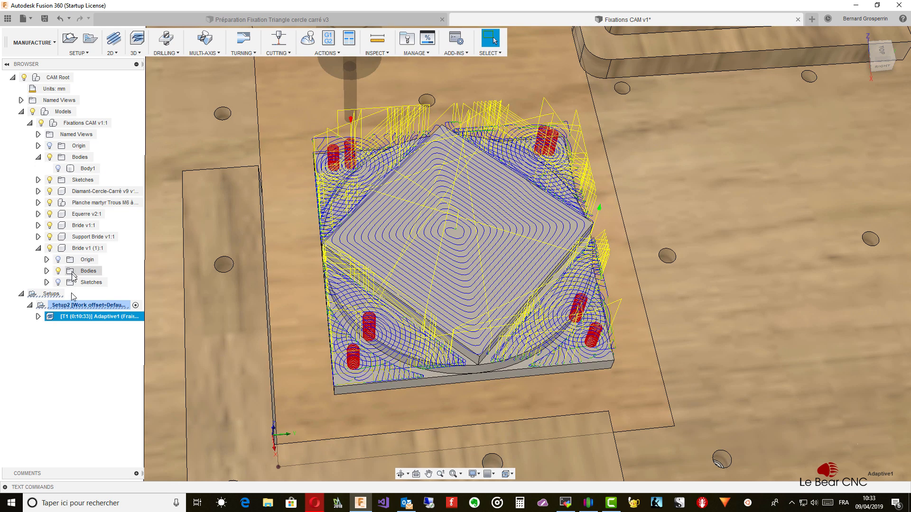
# Add a 2D Contour operation to the setup and select the diamond's top outline as the contour
pyautogui.rightClick(79, 304)
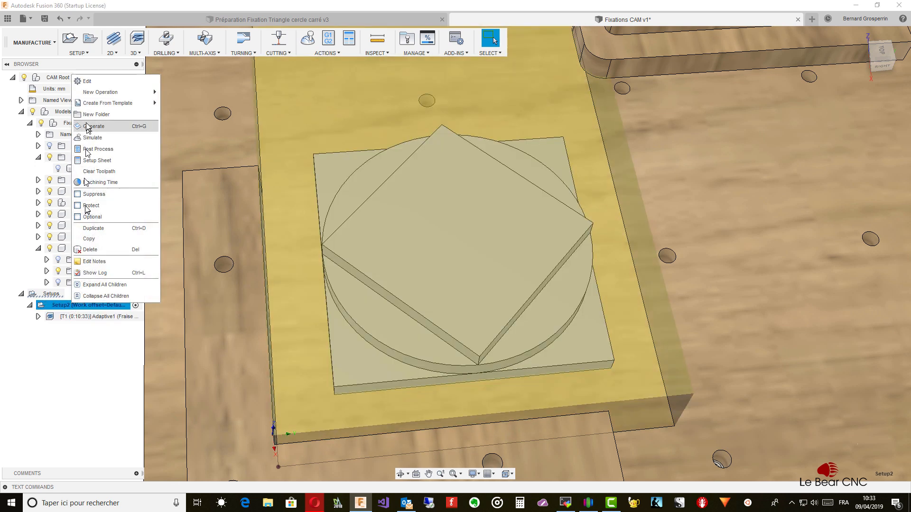
pyautogui.moveTo(93, 93)
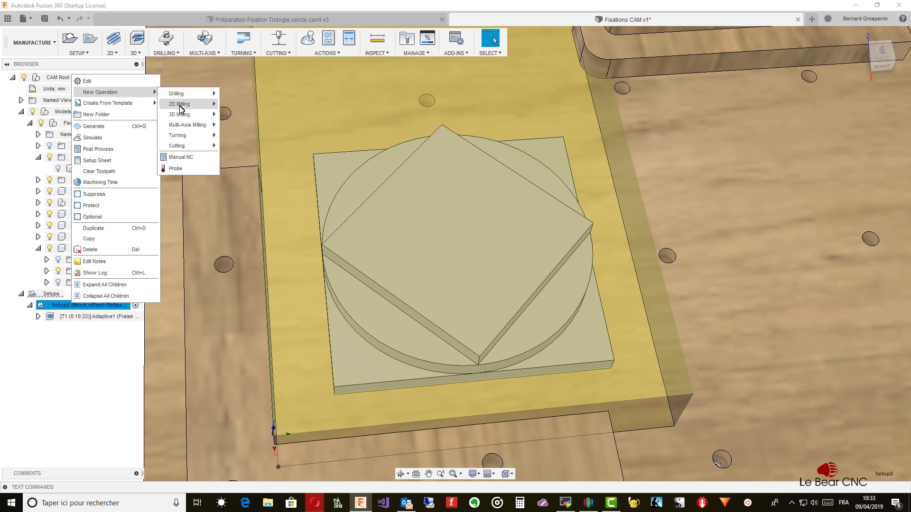
pyautogui.moveTo(181, 109)
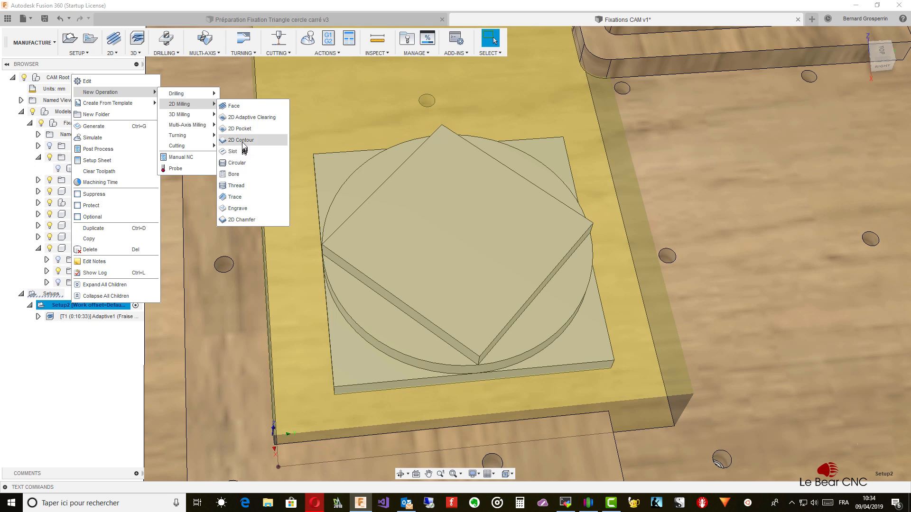
pyautogui.click(241, 140)
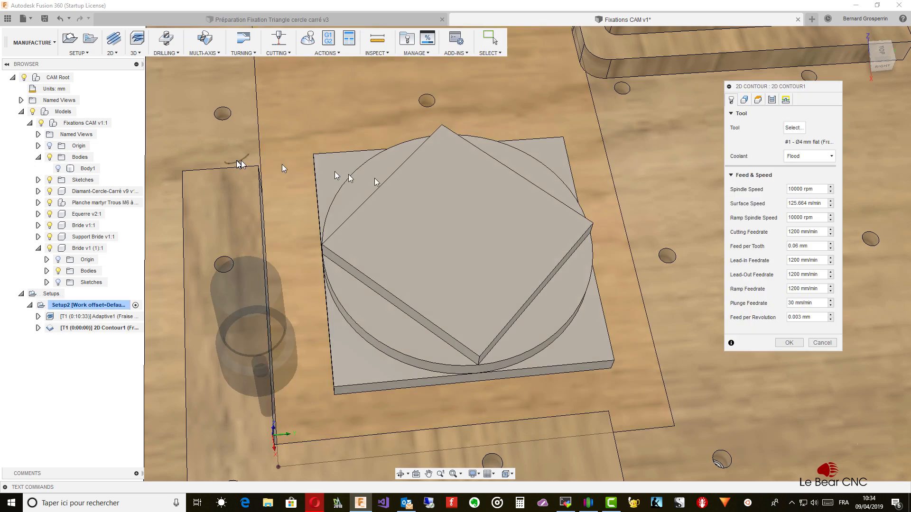
pyautogui.click(745, 100)
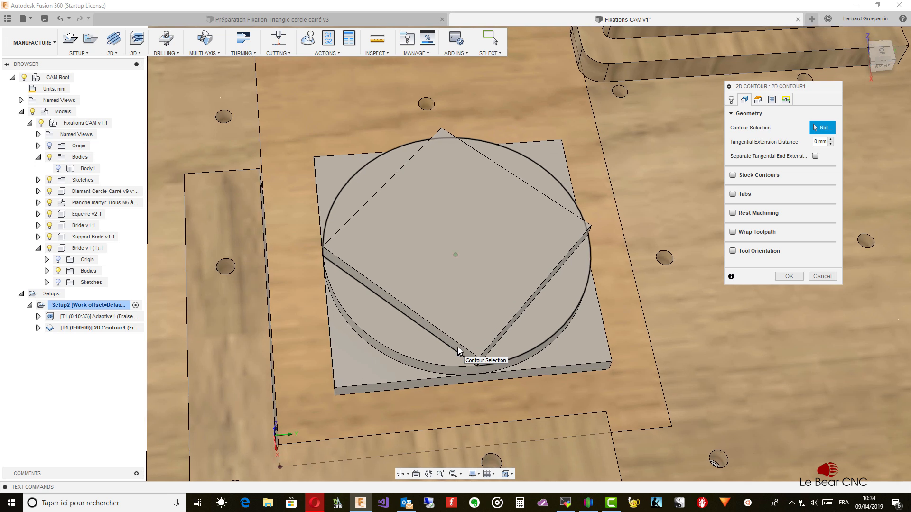
pyautogui.click(511, 326)
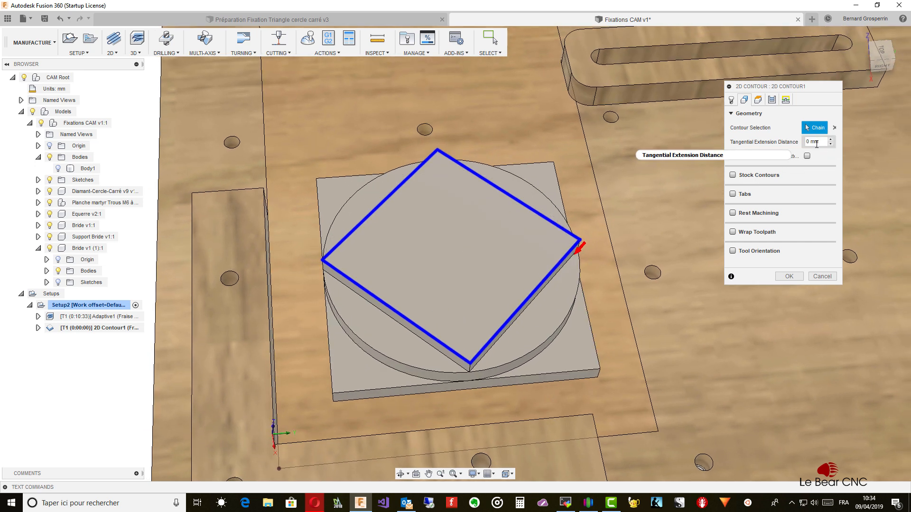
pyautogui.moveTo(817, 144)
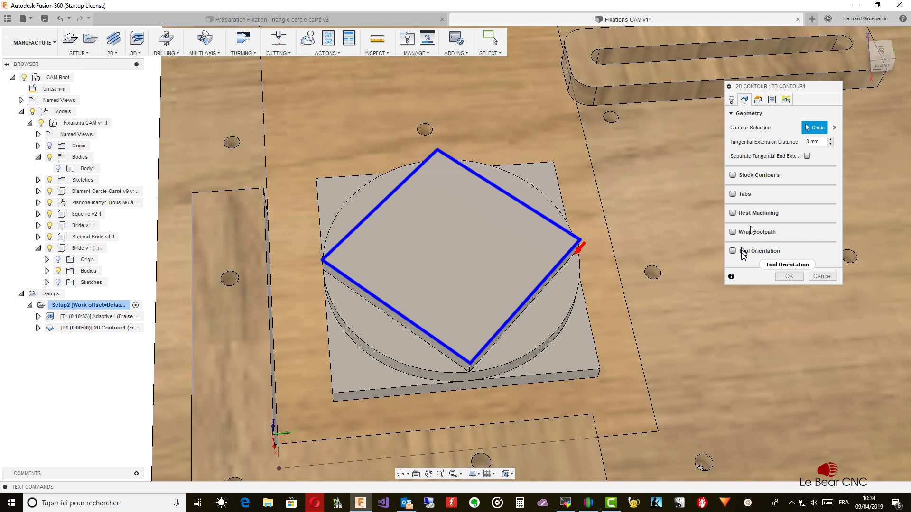
# Set the contour's bottom height offset to -6 mm from the selected contour and complete the operation
pyautogui.click(758, 101)
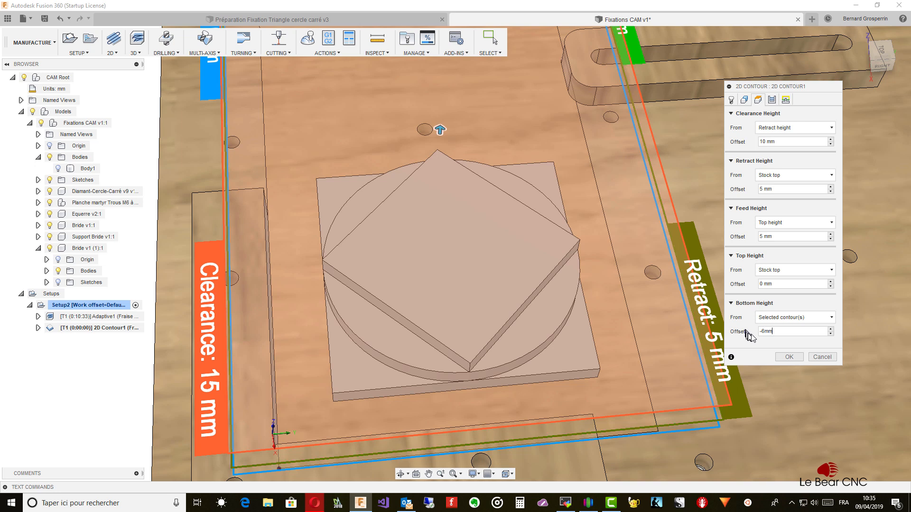
pyautogui.click(788, 357)
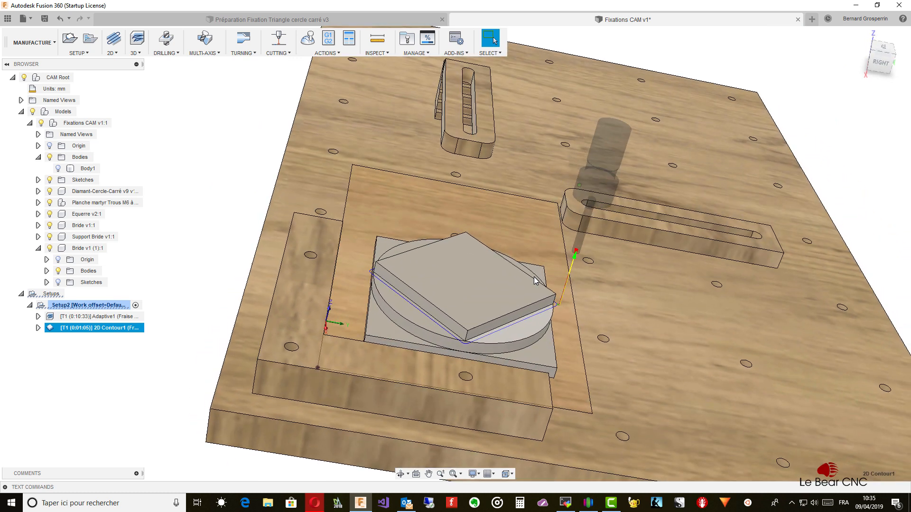
pyautogui.keyDown('shift'); pyautogui.moveTo(534, 281); pyautogui.dragTo(517, 343, button='middle'); pyautogui.keyUp('shift')
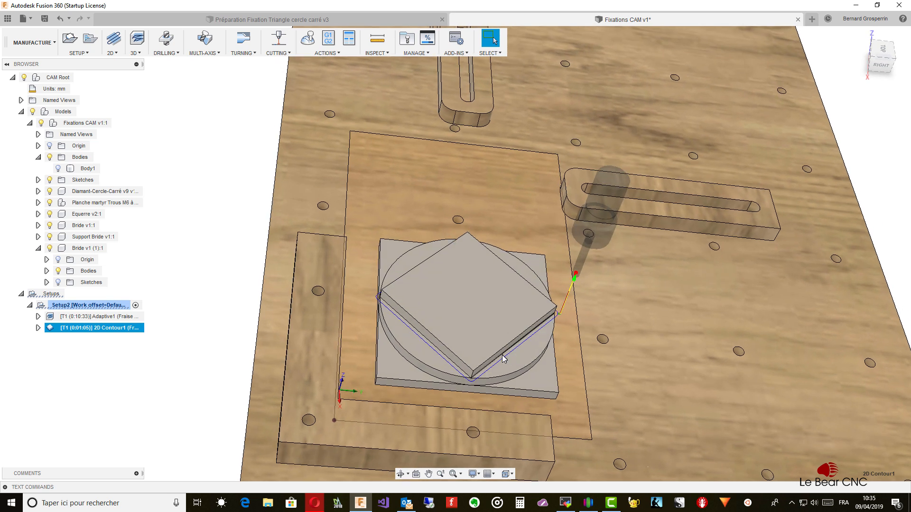
pyautogui.rightClick(106, 332)
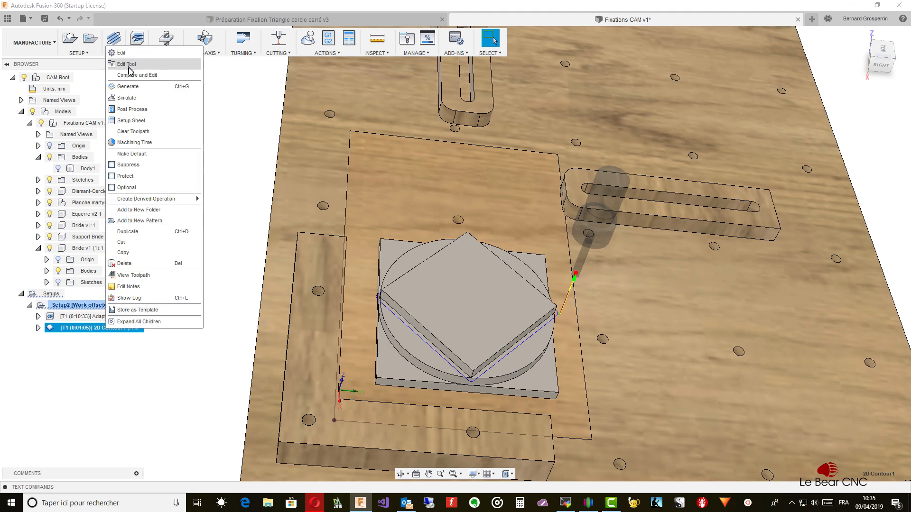
pyautogui.click(225, 115)
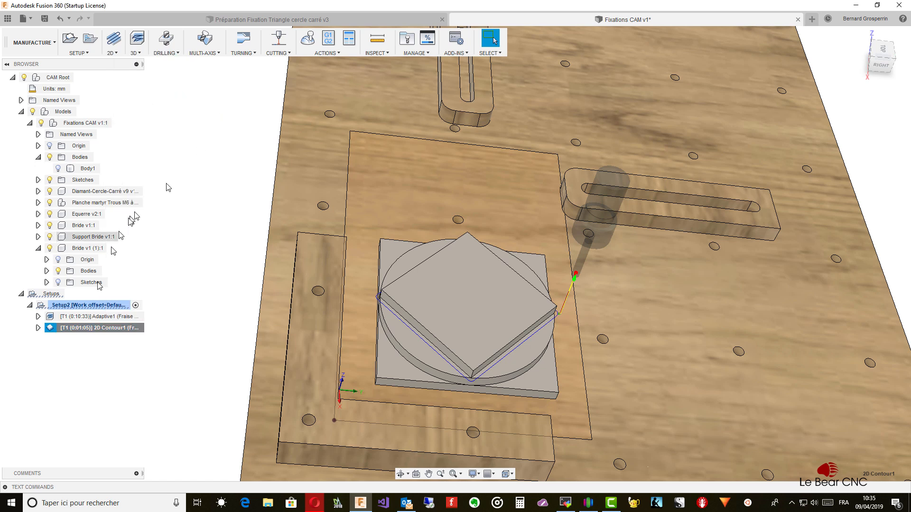
# Add a second 2D Contour operation along the circular tier's lower edge and complete it
pyautogui.rightClick(104, 305)
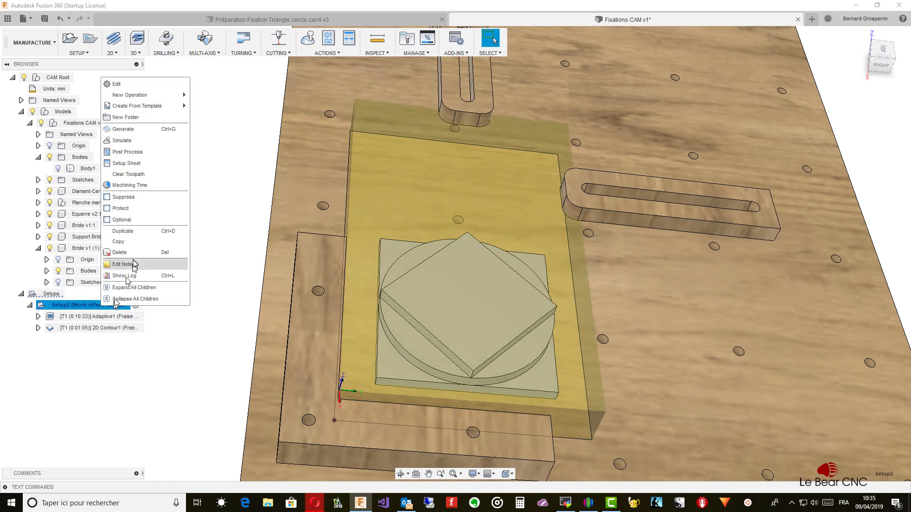
pyautogui.moveTo(162, 95)
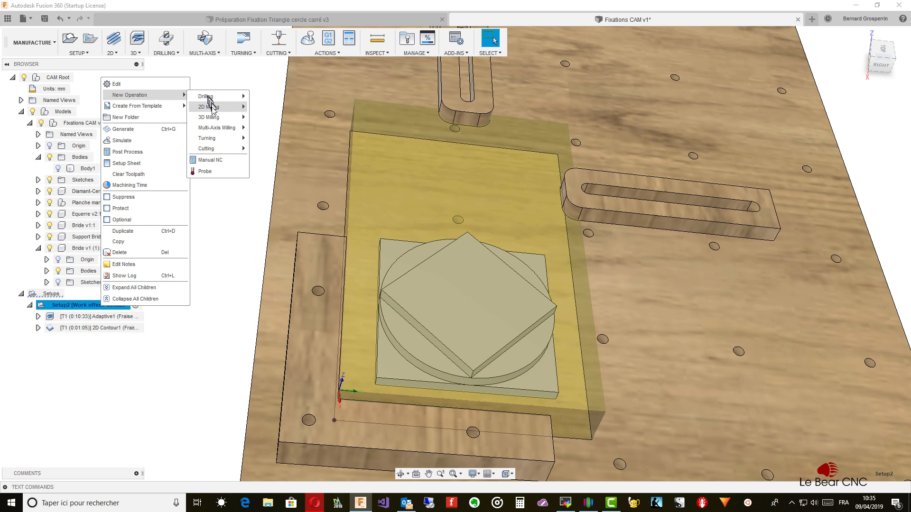
pyautogui.moveTo(214, 107)
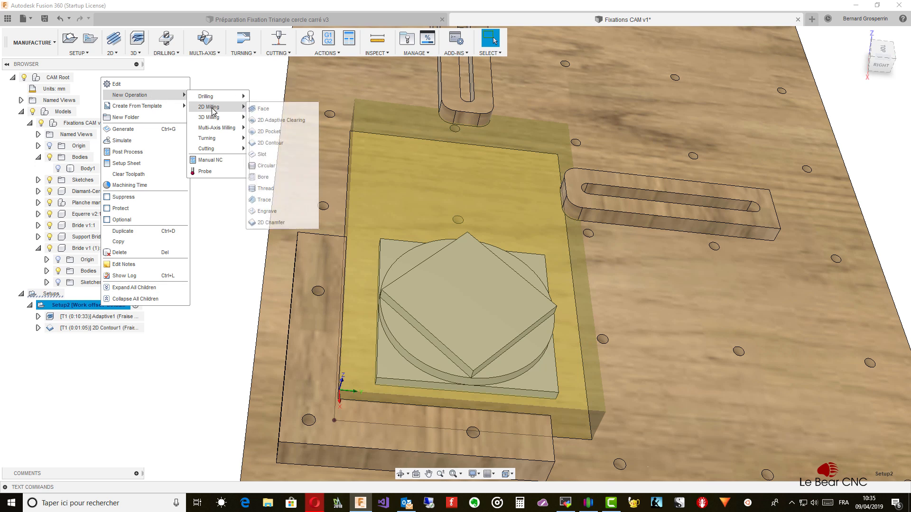
pyautogui.click(269, 142)
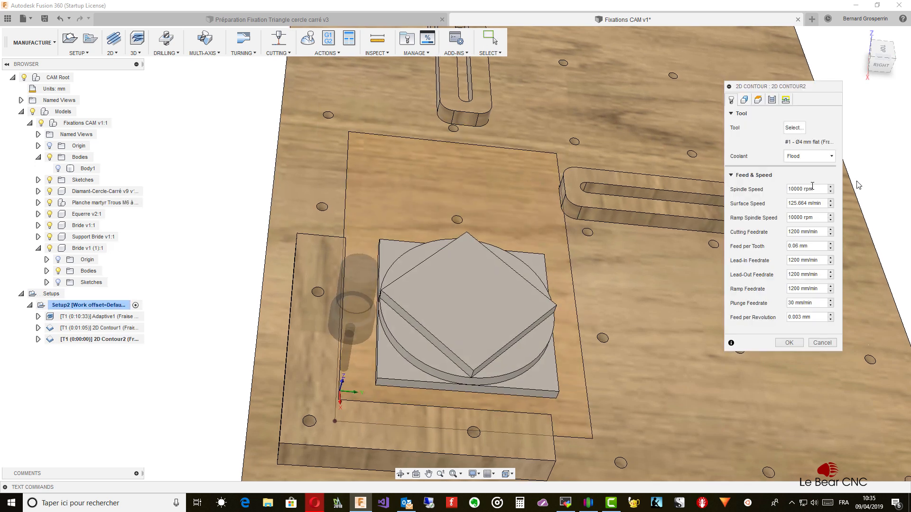
pyautogui.click(744, 100)
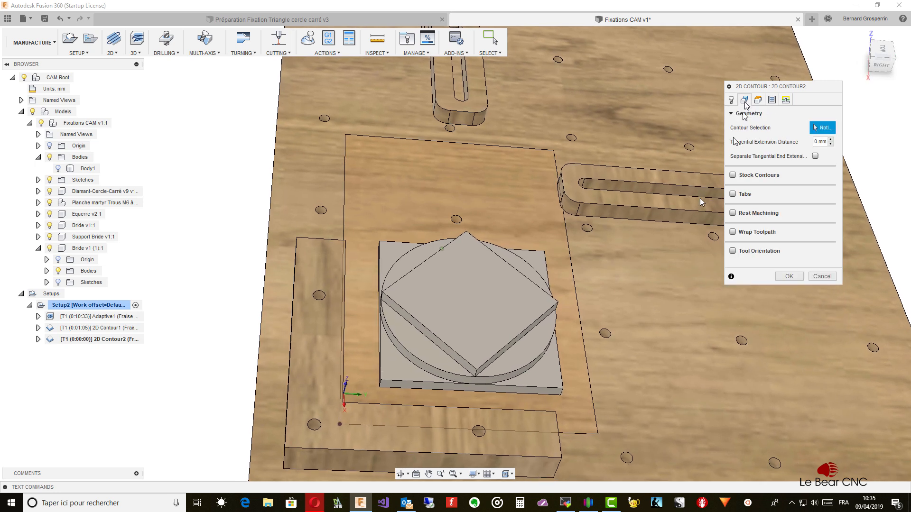
pyautogui.keyDown('shift'); pyautogui.moveTo(537, 393); pyautogui.dragTo(528, 374, button='middle'); pyautogui.keyUp('shift')
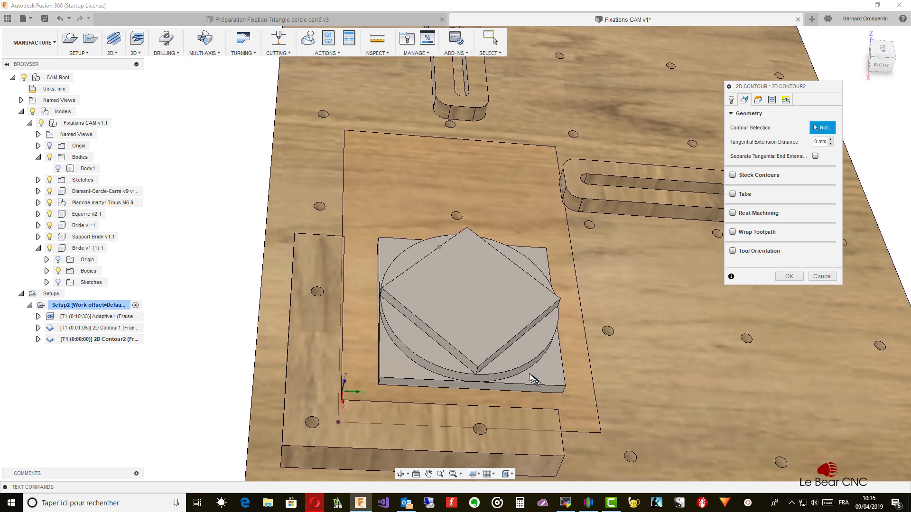
pyautogui.click(527, 371)
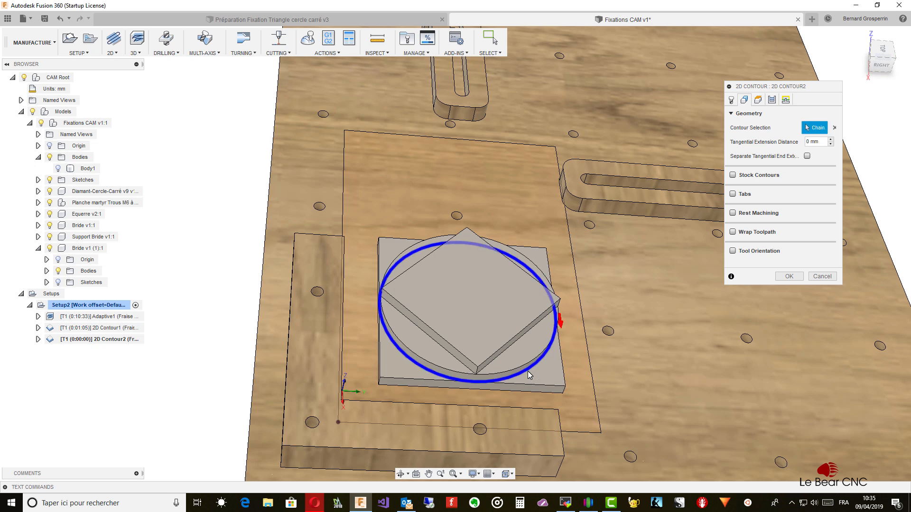
pyautogui.click(790, 277)
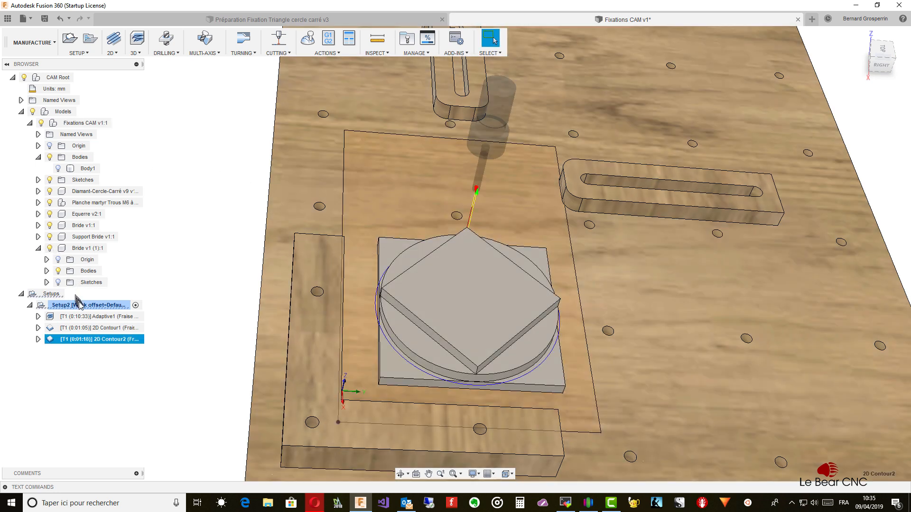
# Add a third 2D Contour operation and select the bottom outline of the square base as the contour
pyautogui.rightClick(83, 307)
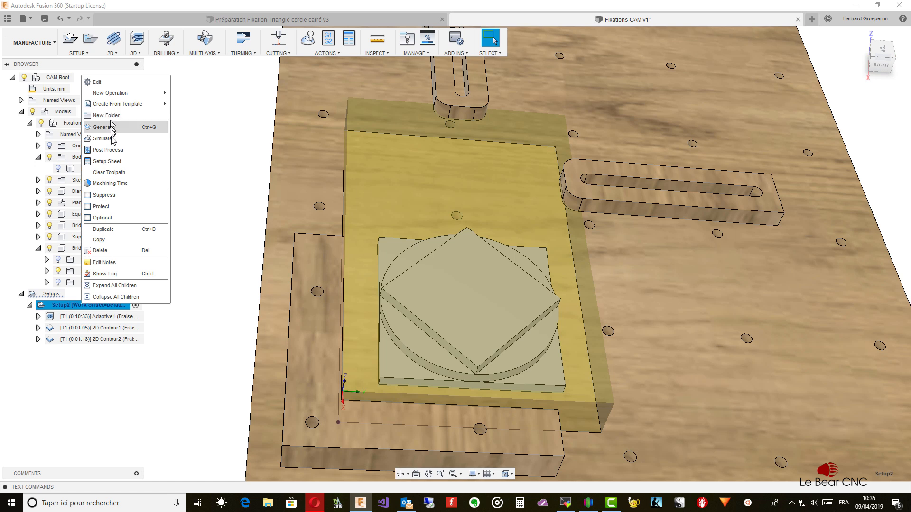
pyautogui.click(223, 148)
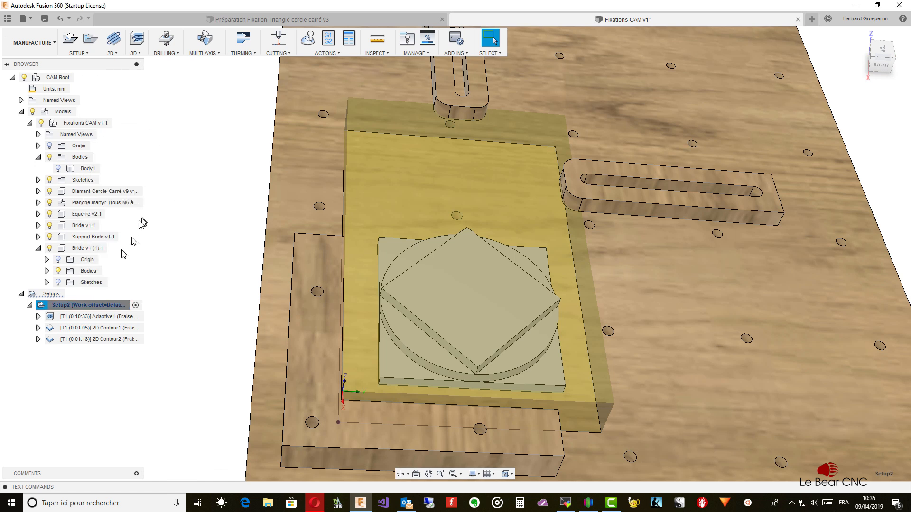
pyautogui.rightClick(104, 308)
pyautogui.moveTo(129, 97)
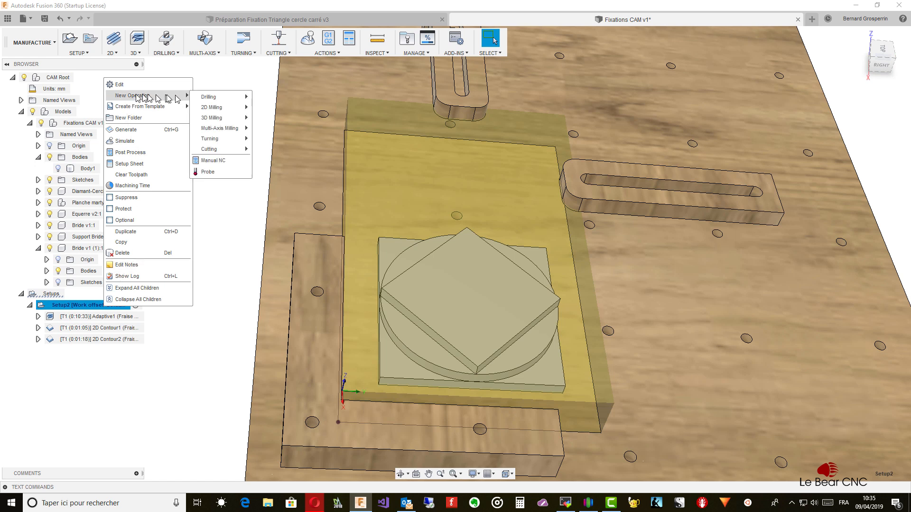
pyautogui.moveTo(213, 108)
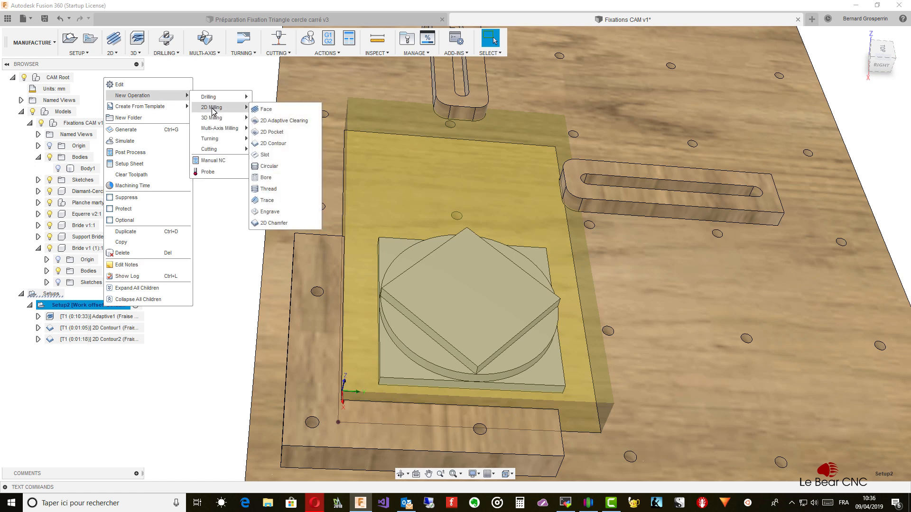
pyautogui.click(275, 143)
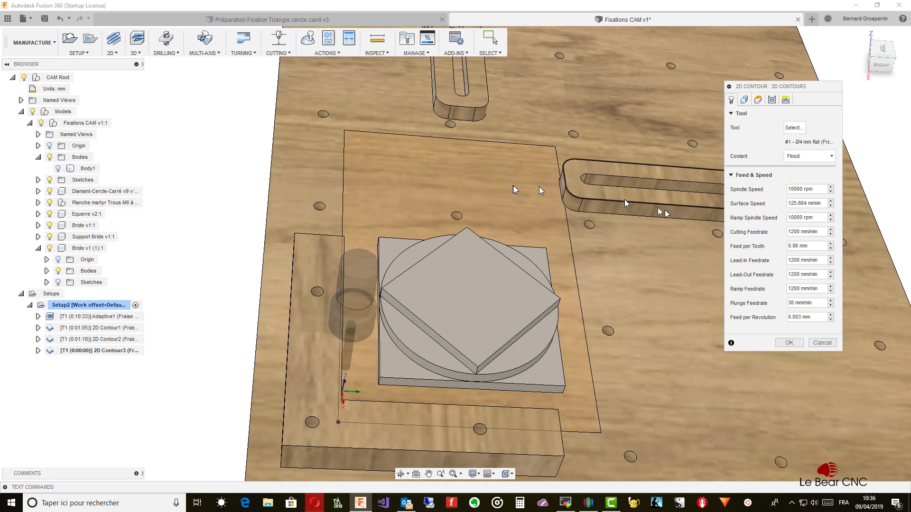
pyautogui.click(745, 100)
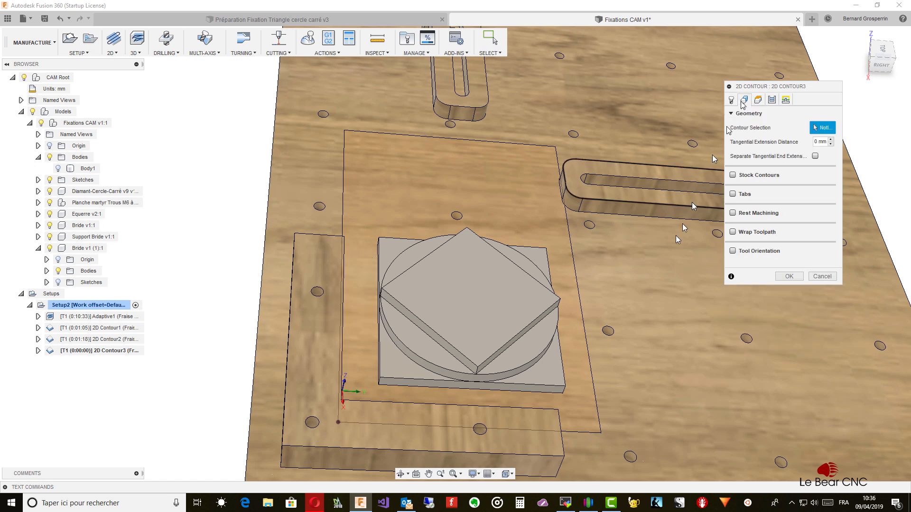
pyautogui.click(536, 391)
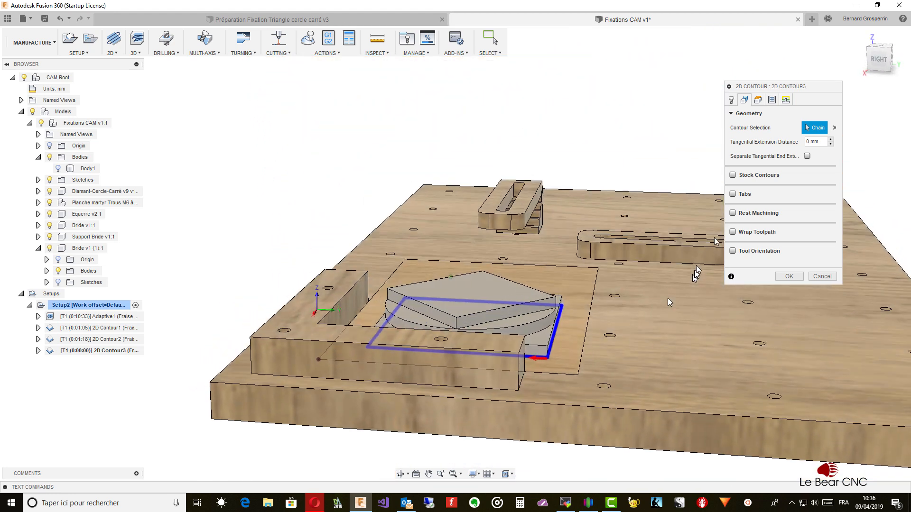
# Enable rectangular tabs, 4 mm wide and 1 mm high, on the square contour with positioning at points
pyautogui.click(733, 194)
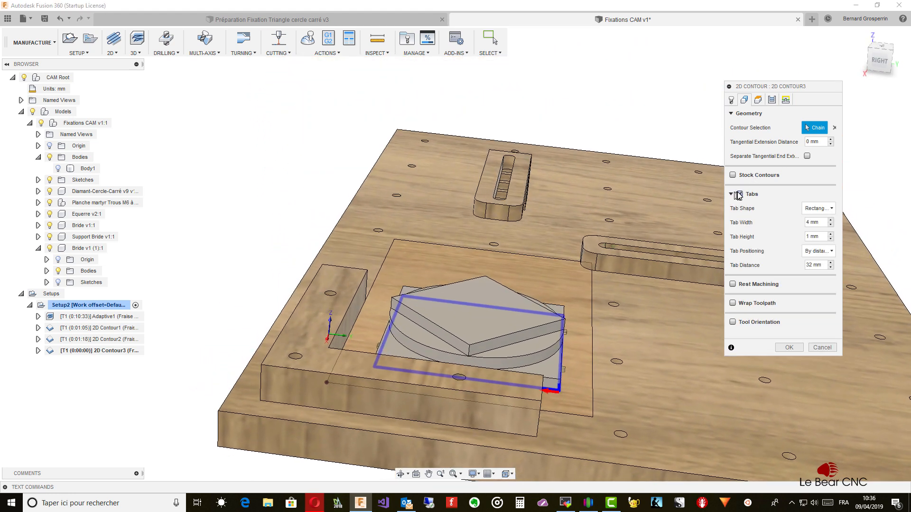
pyautogui.click(832, 251)
pyautogui.click(824, 276)
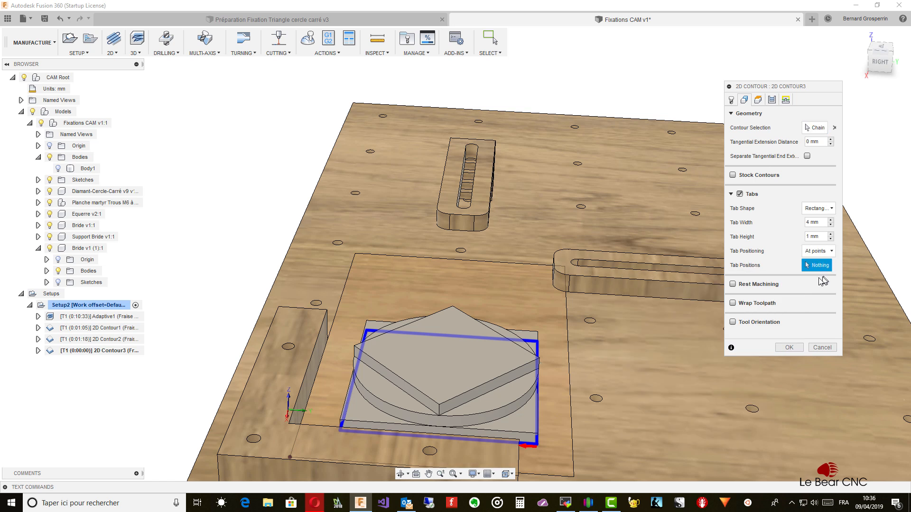
# Place four tabs near the corners of the square base's outline and complete the contour operation
pyautogui.keyDown('shift'); pyautogui.moveTo(590, 375); pyautogui.dragTo(572, 406, button='middle'); pyautogui.keyUp('shift')
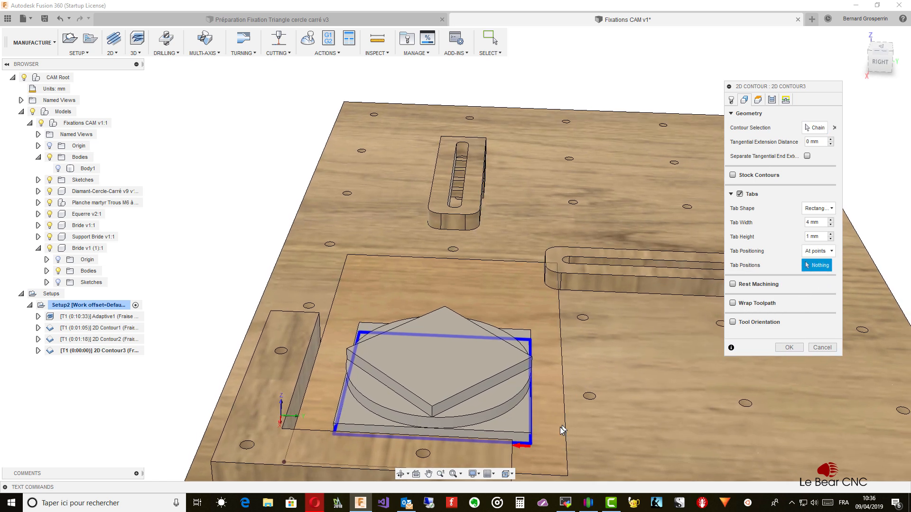
pyautogui.click(531, 445)
pyautogui.keyDown('shift'); pyautogui.moveTo(531, 445); pyautogui.dragTo(417, 425, button='middle'); pyautogui.keyUp('shift')
pyautogui.click(425, 431)
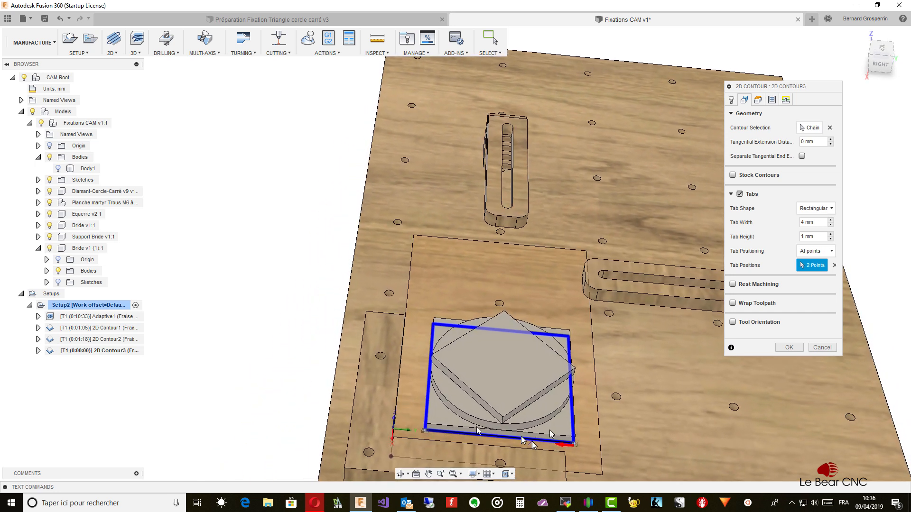
pyautogui.keyDown('shift'); pyautogui.moveTo(550, 430); pyautogui.dragTo(803, 359, button='middle'); pyautogui.keyUp('shift')
pyautogui.click(529, 328)
pyautogui.click(482, 358)
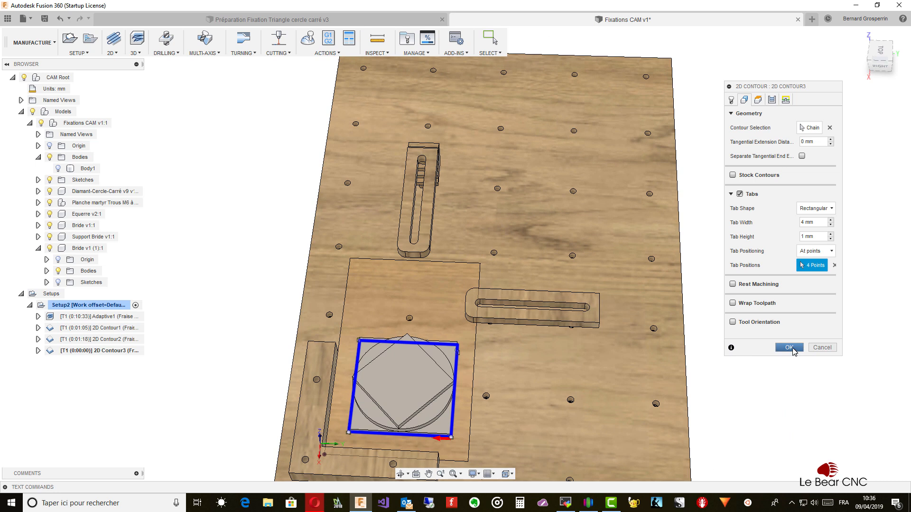
pyautogui.click(790, 348)
pyautogui.scroll(-3, 774, 358)
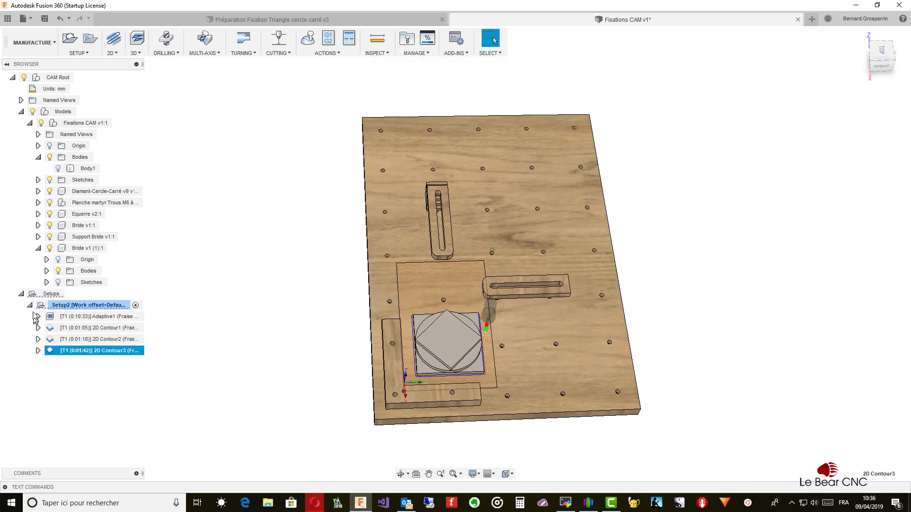
# Review Setup2's settings, including its model and fixture selections, and accept them
pyautogui.rightClick(78, 308)
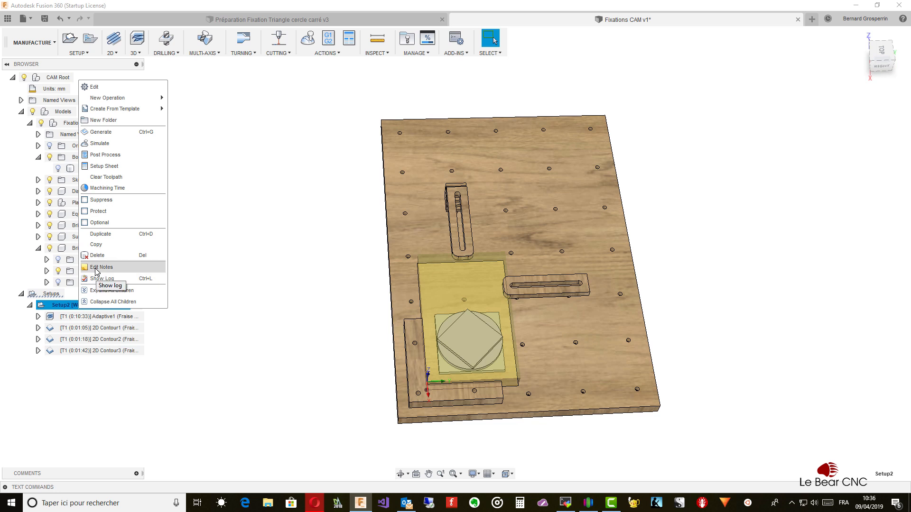
pyautogui.click(97, 88)
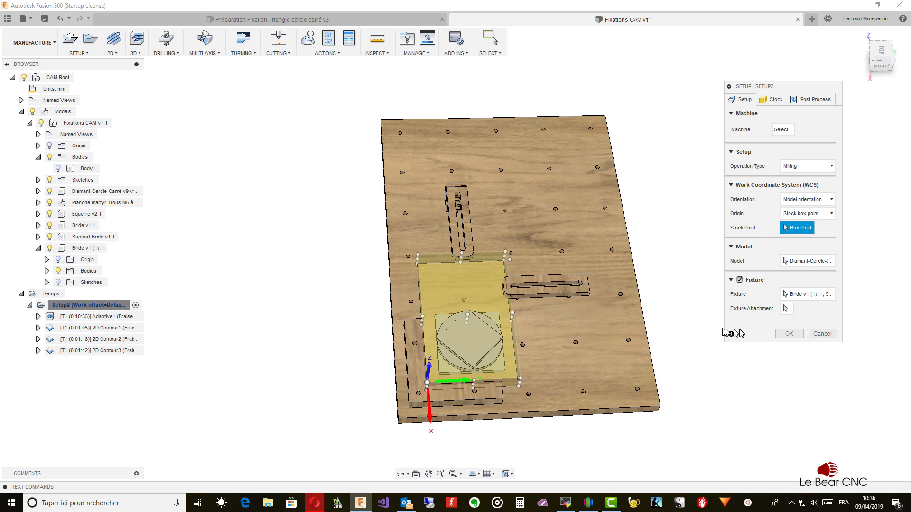
pyautogui.click(789, 334)
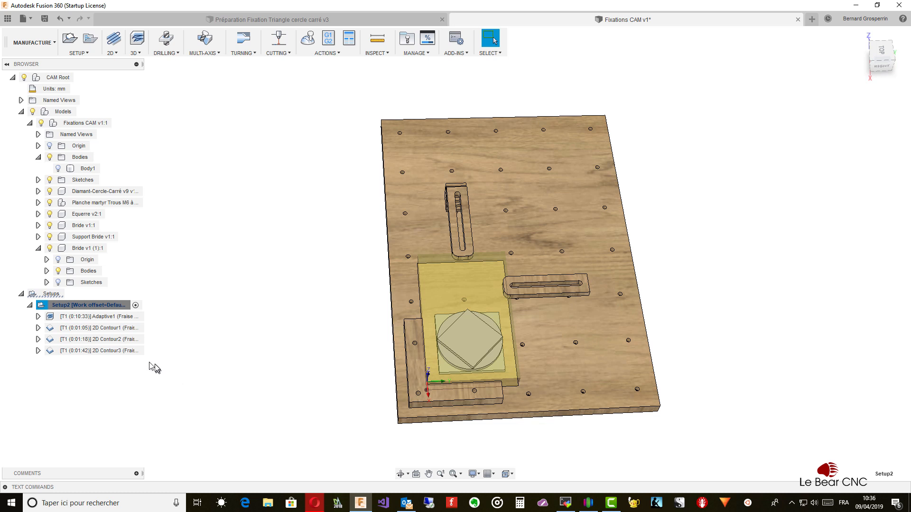
# Enable Stop on collision for the stock in Setup2's simulation, and close the simulation
pyautogui.rightClick(108, 310)
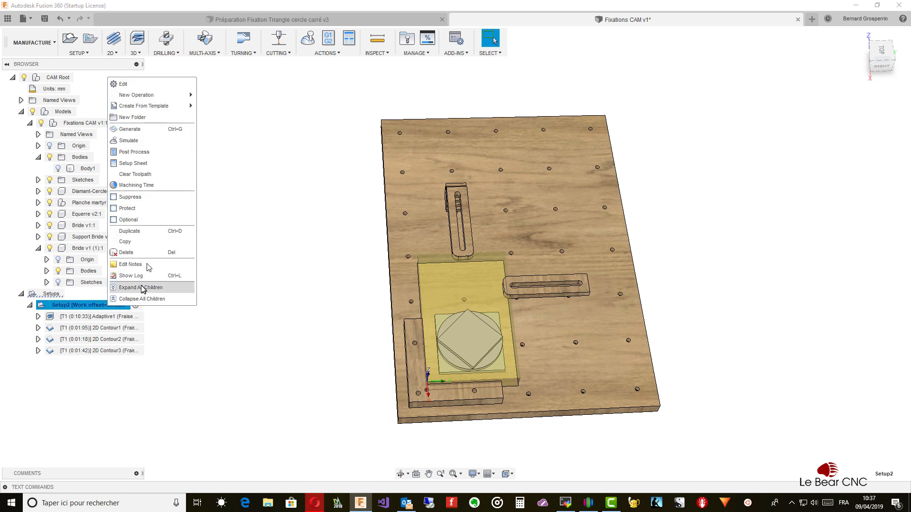
pyautogui.click(130, 141)
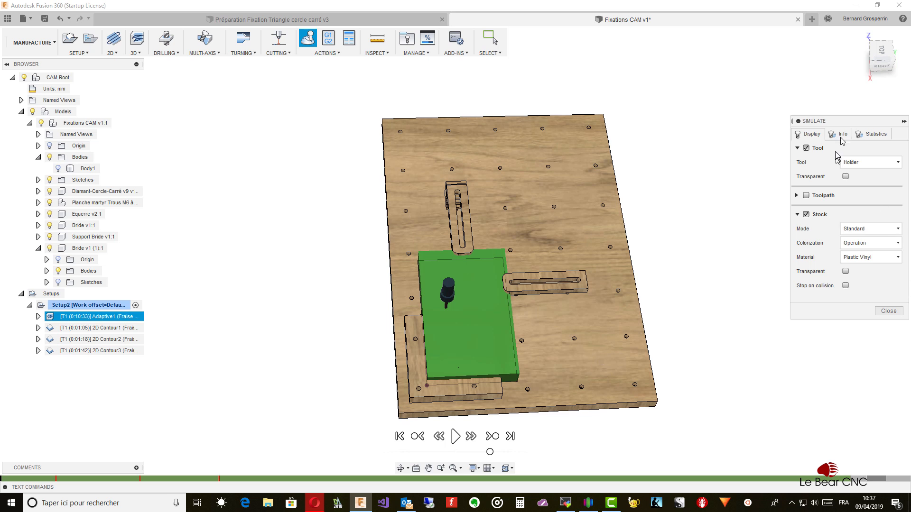
pyautogui.moveTo(820, 124); pyautogui.dragTo(690, 104)
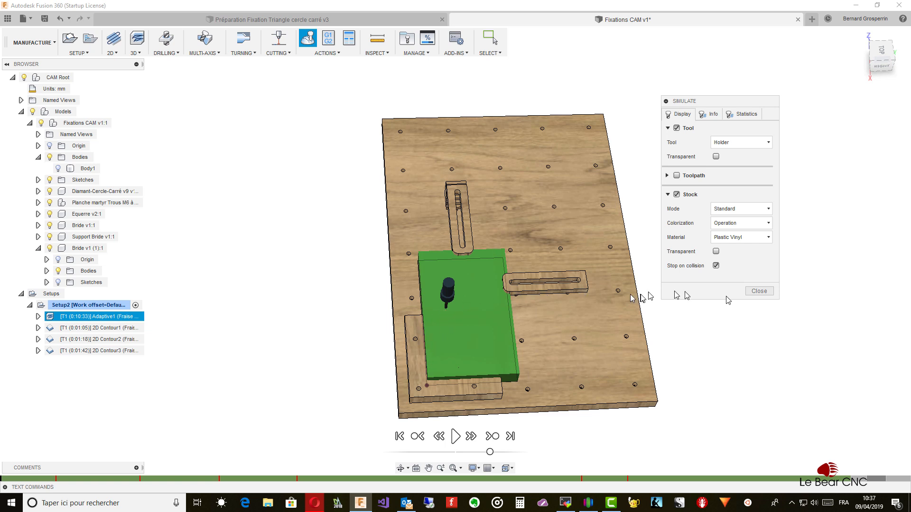
pyautogui.click(759, 291)
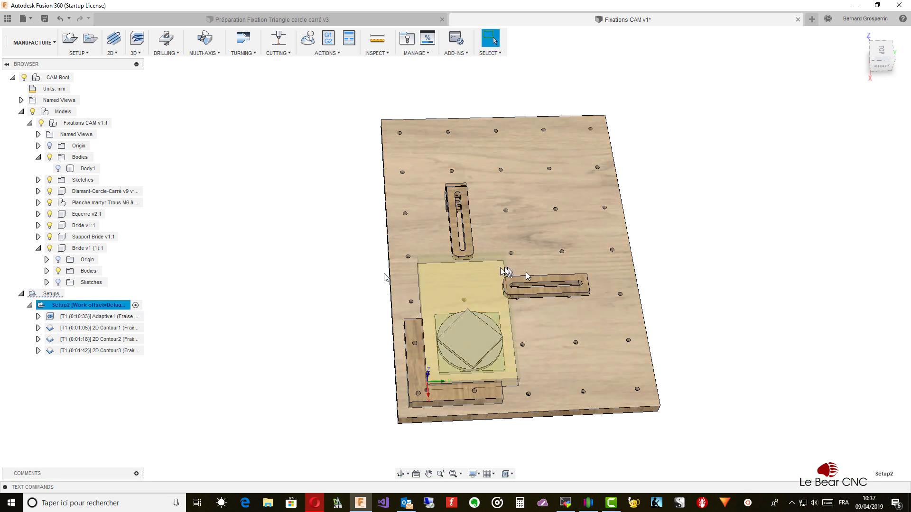
# Simulate all of Setup2's toolpaths from the start, resuming playback after each collision stop during the adaptive roughing
pyautogui.rightClick(114, 306)
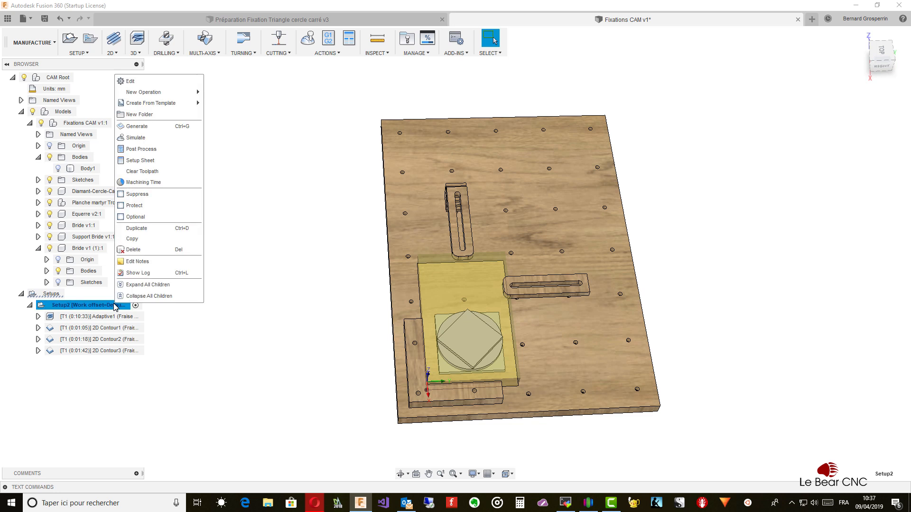
pyautogui.click(143, 139)
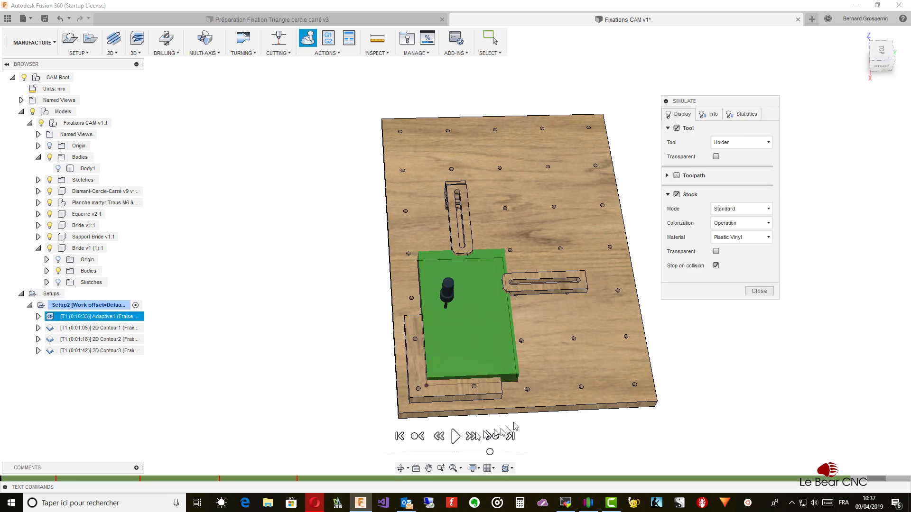
pyautogui.click(455, 436)
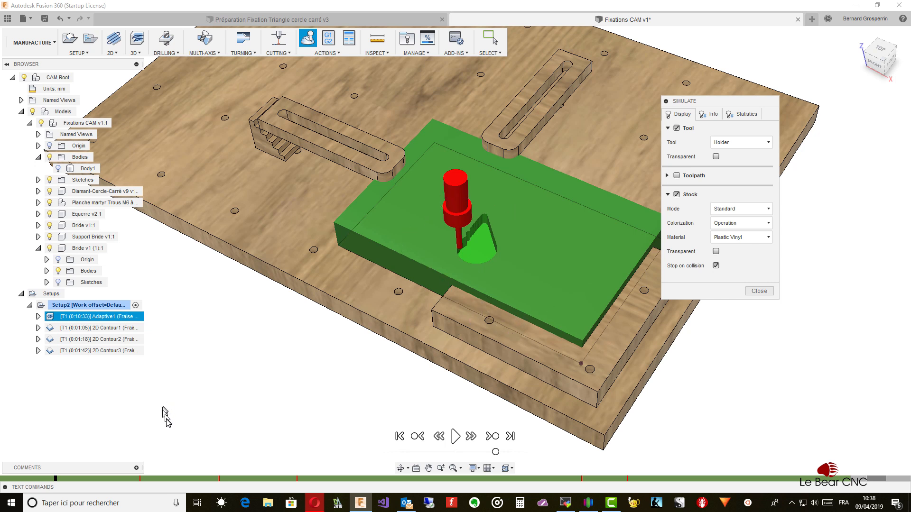
pyautogui.click(456, 436)
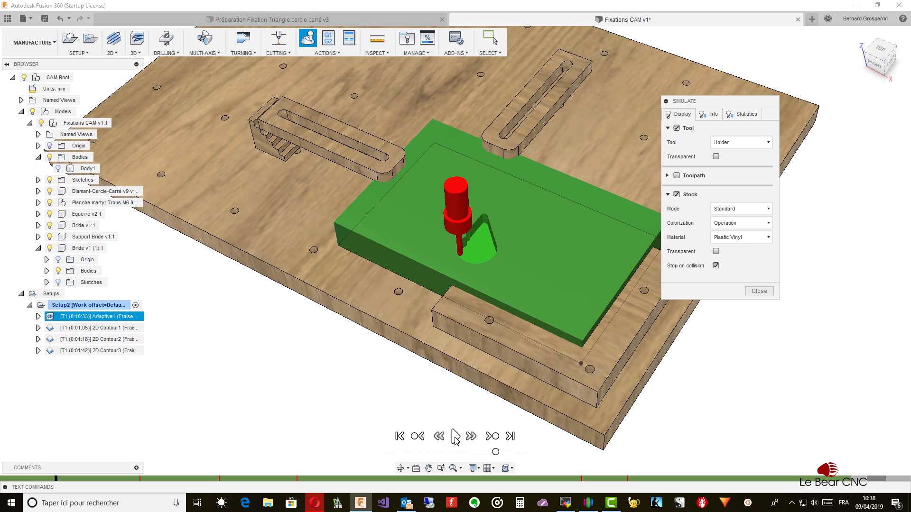
pyautogui.click(455, 436)
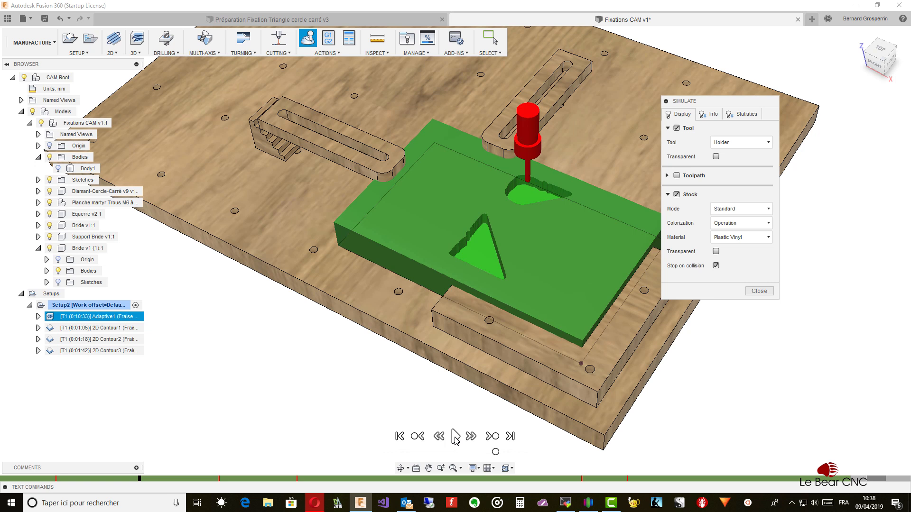
pyautogui.click(455, 437)
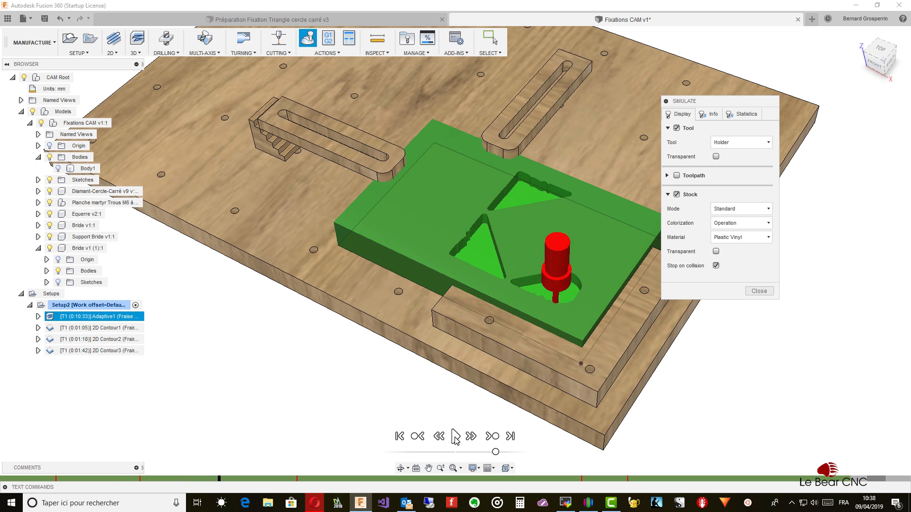
pyautogui.click(455, 436)
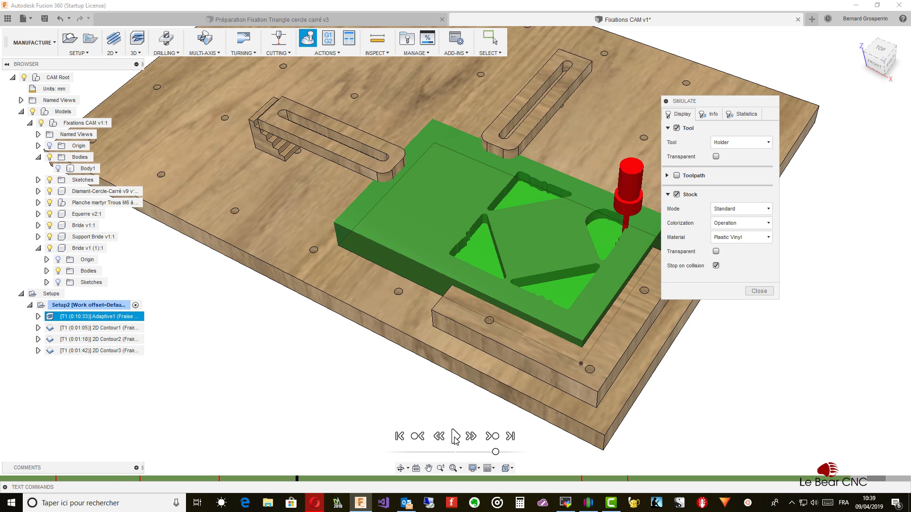
pyautogui.click(455, 437)
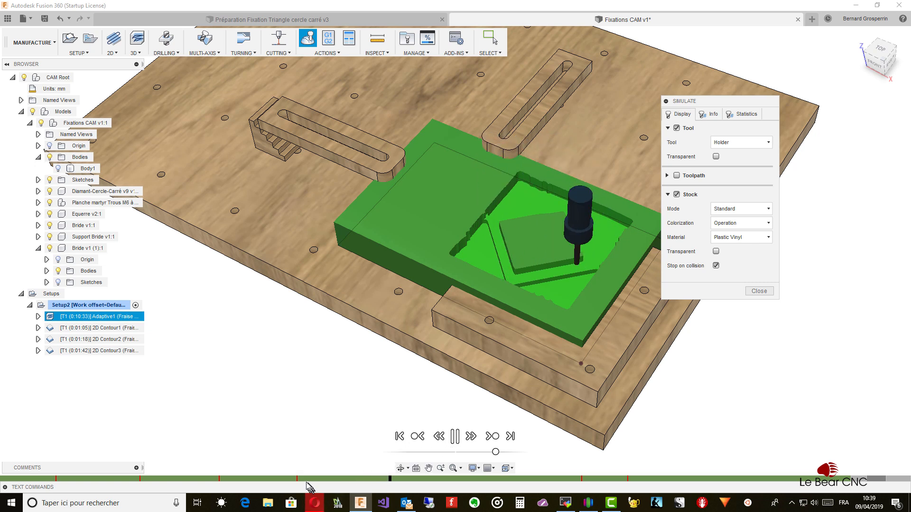
# Continue the simulation past the remaining collision stops through the 2D contours, and examine the machined square and its surrounding stock up close
pyautogui.moveTo(297, 483)
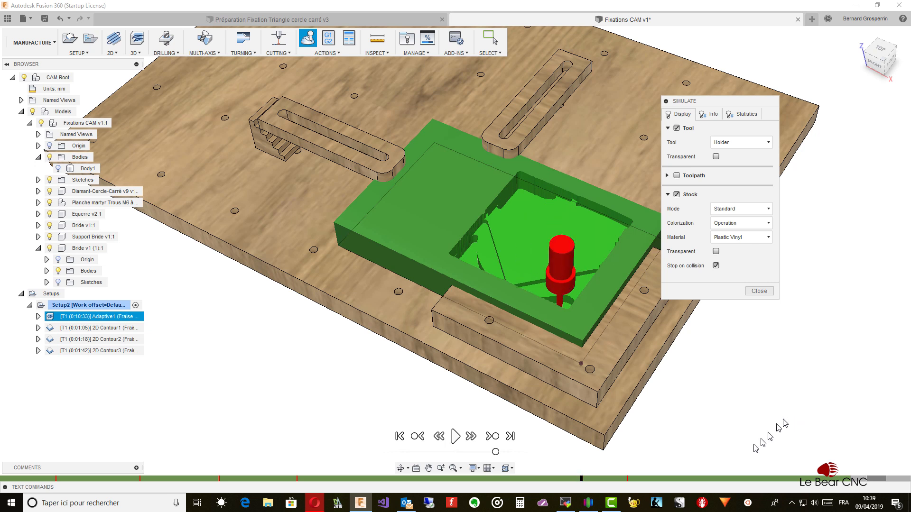
pyautogui.click(455, 436)
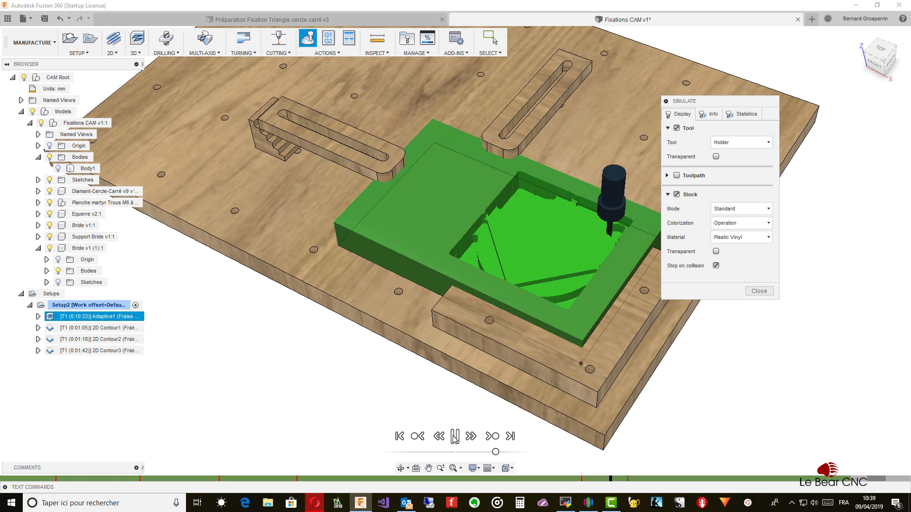
pyautogui.click(453, 436)
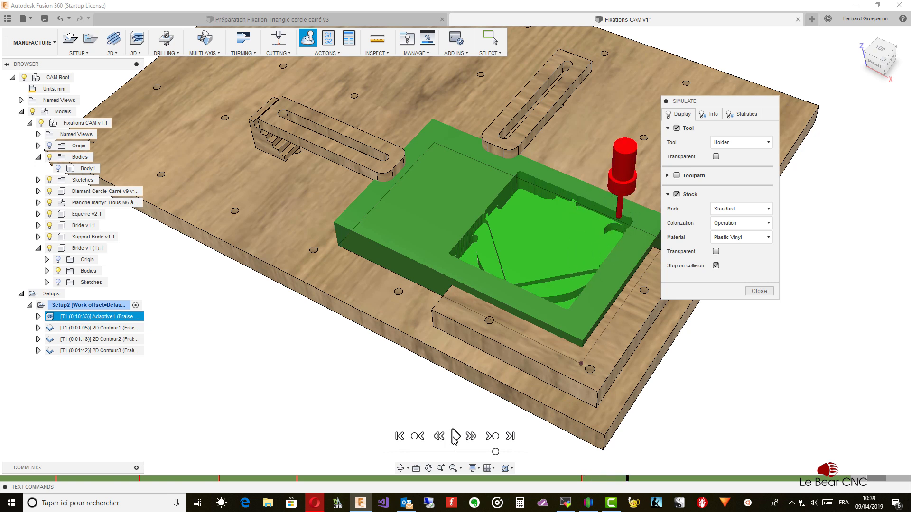
pyautogui.click(453, 438)
pyautogui.click(453, 437)
pyautogui.click(454, 438)
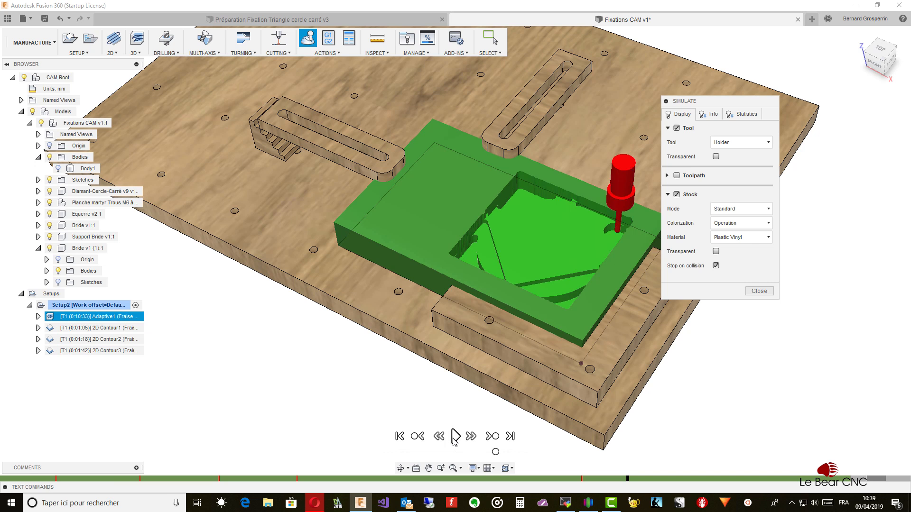
pyautogui.click(454, 438)
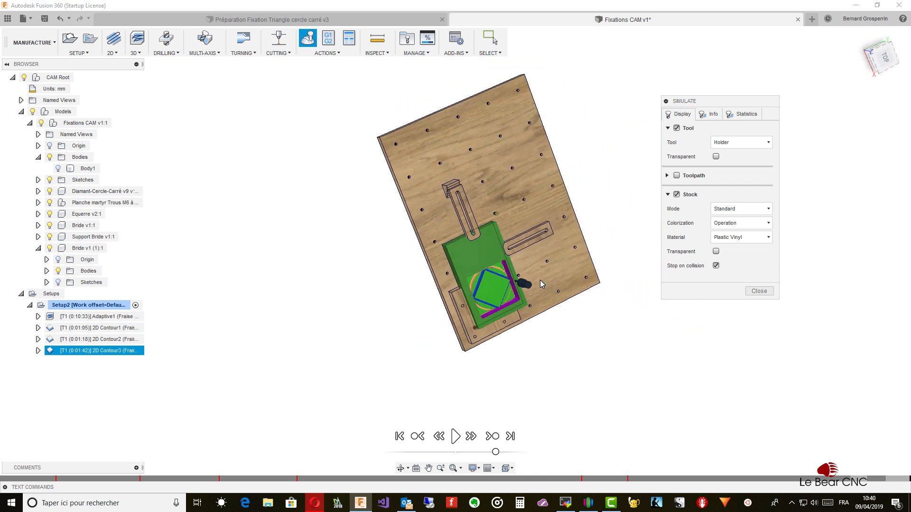
pyautogui.scroll(10, 540, 280)
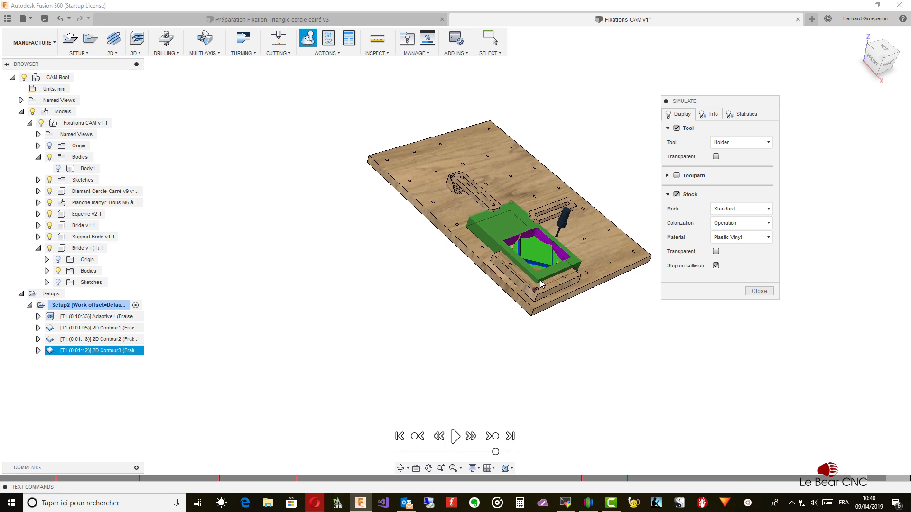
pyautogui.scroll(-10, 540, 280)
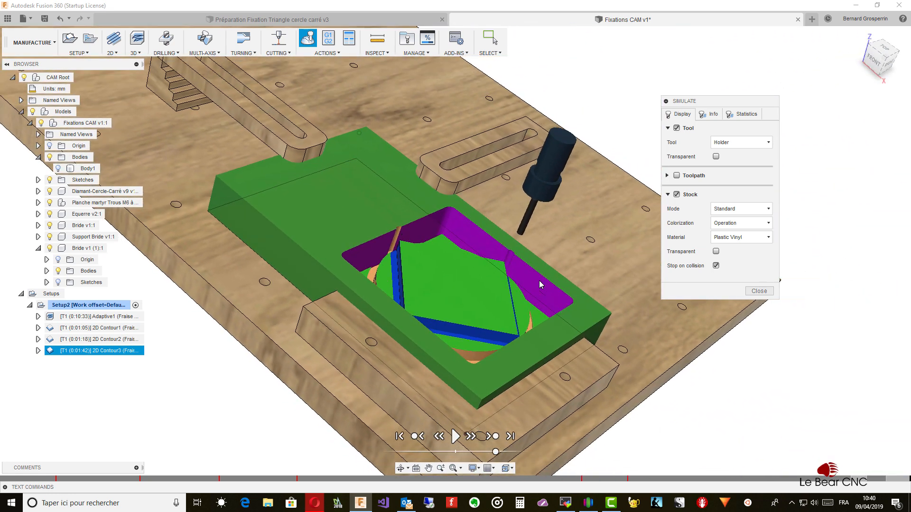